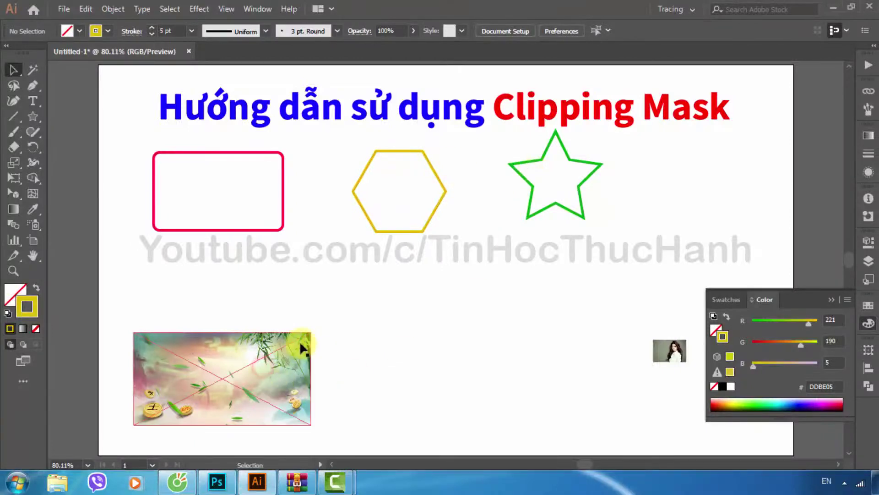
Step: Enlarge the landscape photo to about 621 × 287 px and move it up-left beneath the rounded rectangle
{"action": "left_click_drag", "start_coordinate": [261, 354], "coordinate": [256, 299]}
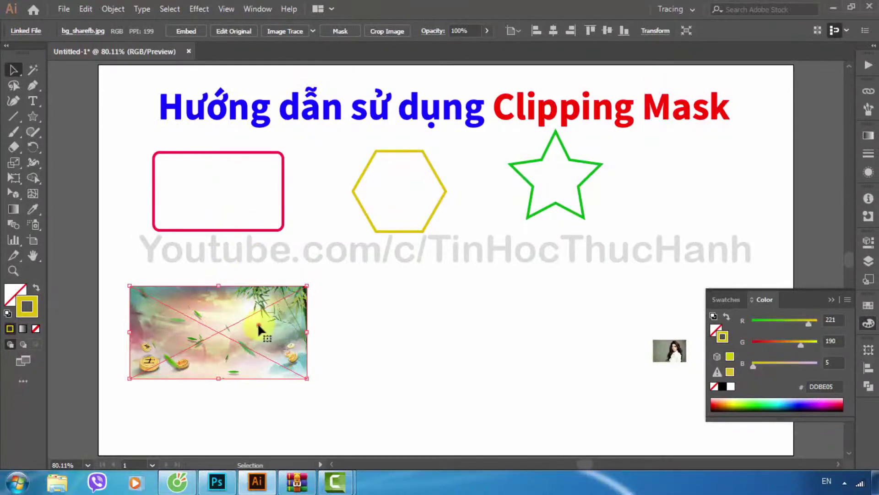
{"action": "left_click_drag", "start_coordinate": [307, 378], "coordinate": [447, 433]}
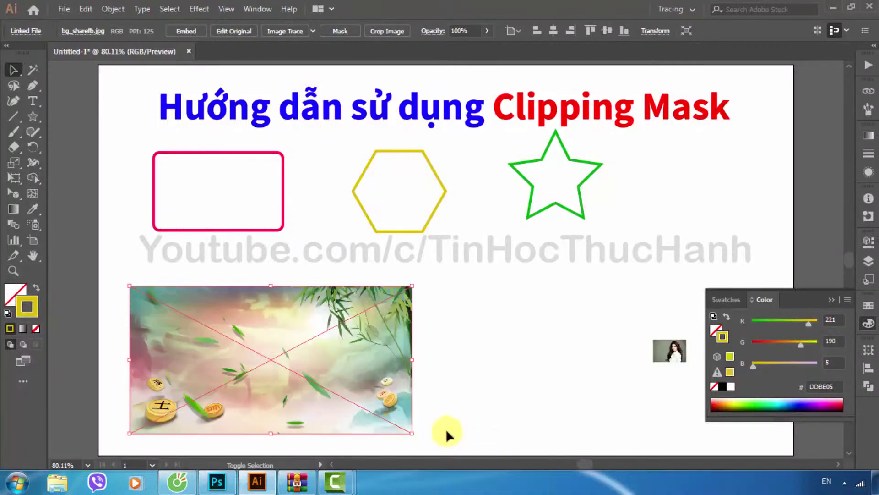
{"action": "left_click_drag", "start_coordinate": [297, 331], "coordinate": [284, 292]}
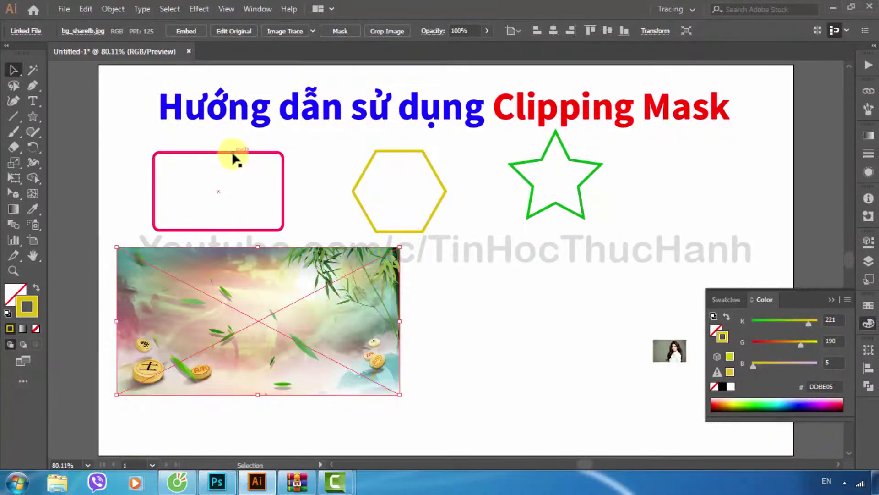
Step: Move the pink rounded rectangle onto the photo and place a photo copy to the right
{"action": "left_click_drag", "start_coordinate": [231, 158], "coordinate": [283, 292]}
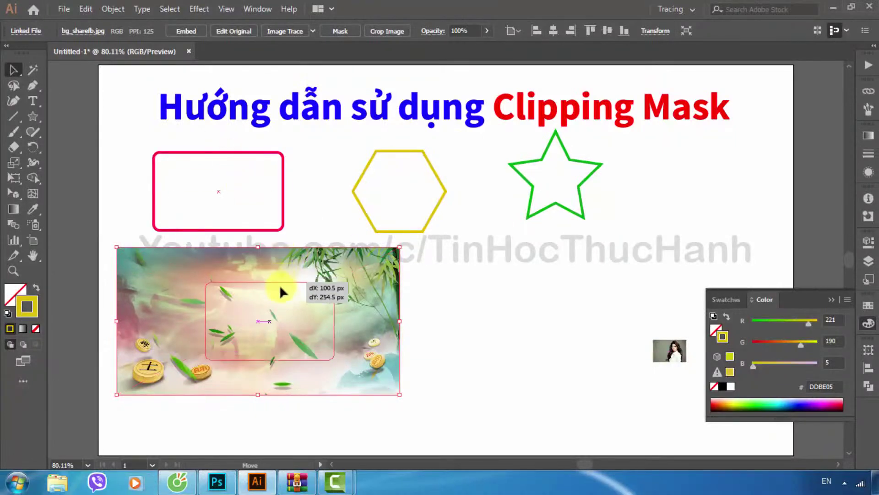
{"action": "left_click_drag", "start_coordinate": [357, 290], "coordinate": [376, 319]}
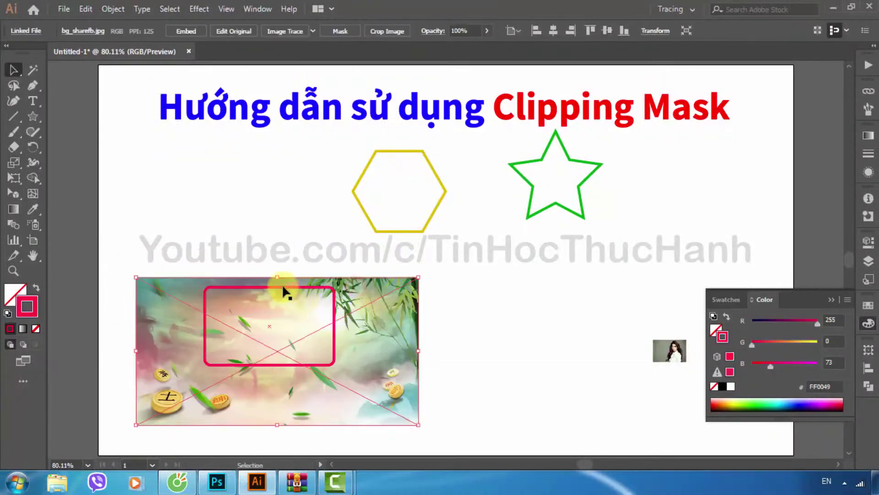
{"action": "left_click_drag", "start_coordinate": [283, 292], "coordinate": [278, 307]}
{"action": "mouse_move", "coordinate": [393, 337]}
{"action": "left_mouse_down"}
{"action": "mouse_move", "coordinate": [637, 316]}
{"action": "mouse_move", "coordinate": [630, 240]}
{"action": "left_mouse_up"}
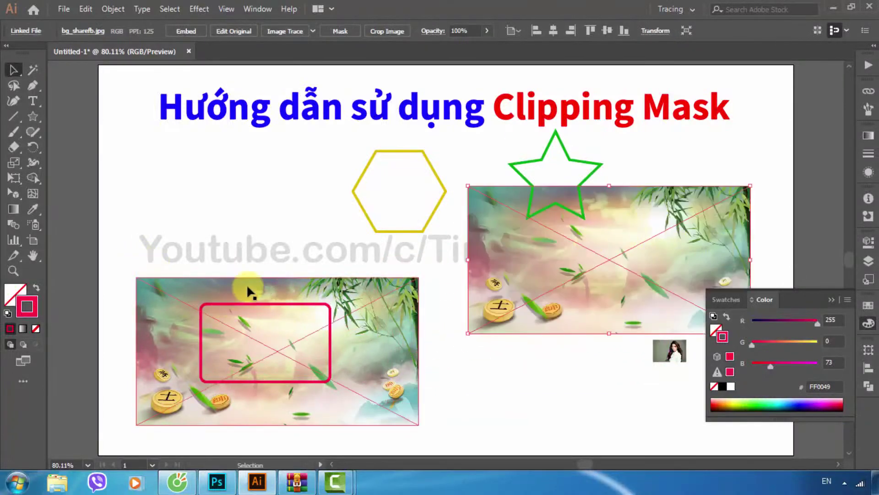
{"action": "mouse_move", "coordinate": [248, 284]}
{"action": "left_mouse_down"}
{"action": "mouse_move", "coordinate": [255, 251]}
{"action": "mouse_move", "coordinate": [274, 306]}
{"action": "left_mouse_up"}
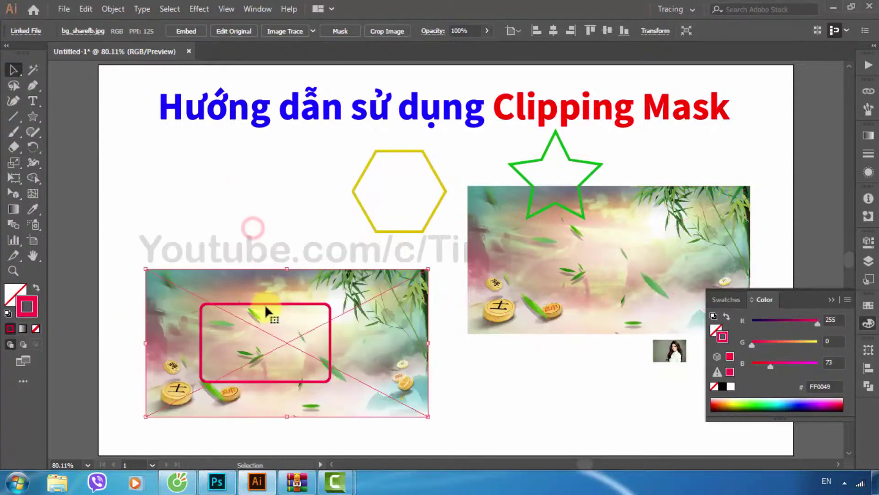
Step: Give the rounded rectangle a plum #84475C fill with no outline
{"action": "left_click", "coordinate": [266, 305]}
{"action": "left_click", "coordinate": [37, 306]}
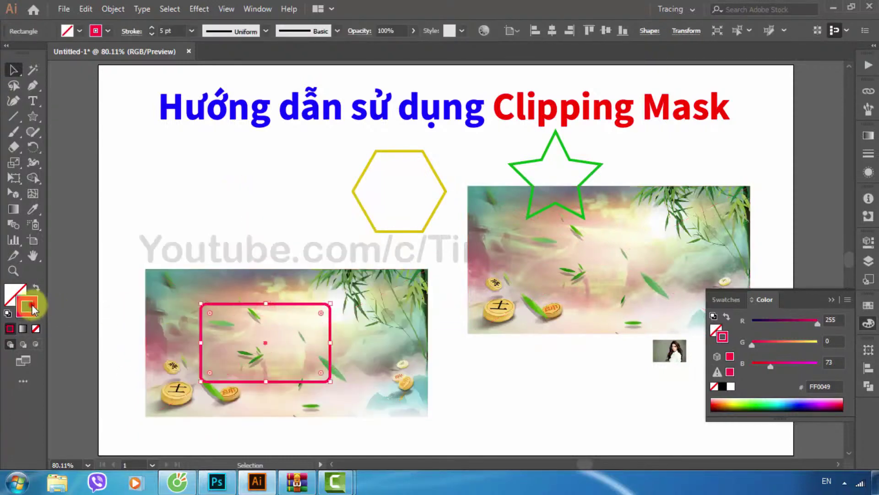
{"action": "double_click", "coordinate": [34, 308]}
{"action": "left_click", "coordinate": [590, 224]}
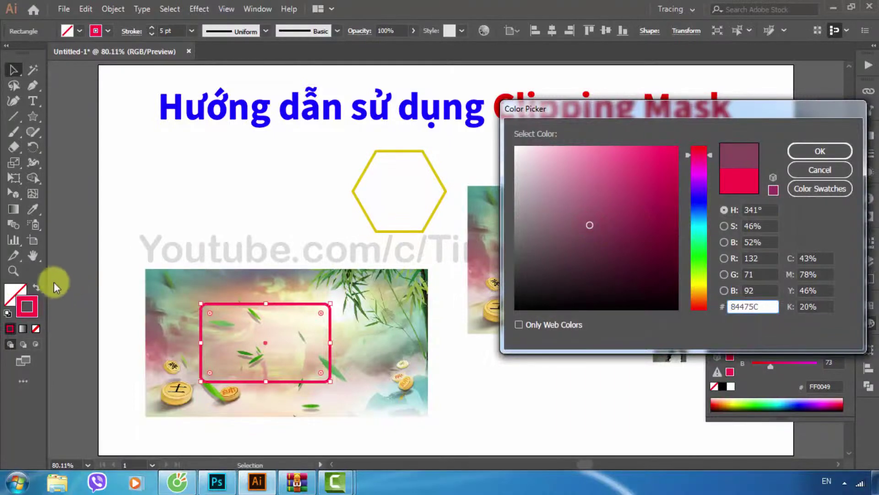
{"action": "left_click", "coordinate": [809, 153]}
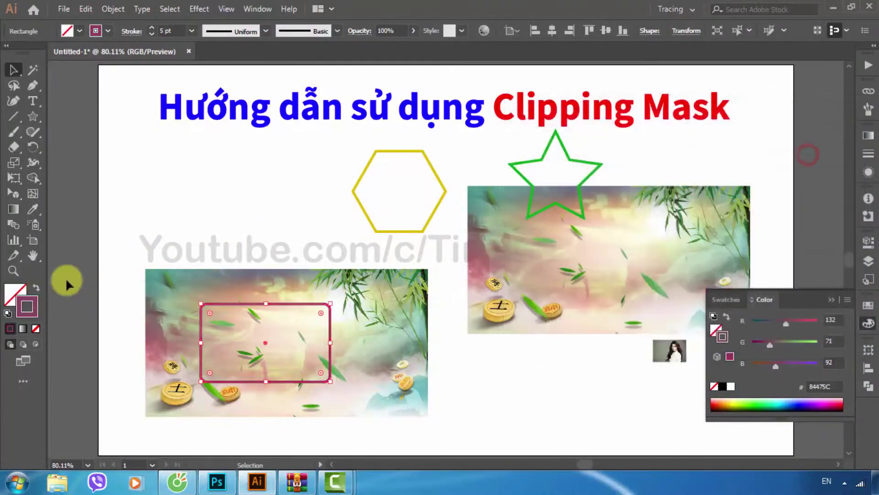
{"action": "left_click", "coordinate": [36, 287]}
{"action": "left_click", "coordinate": [190, 195]}
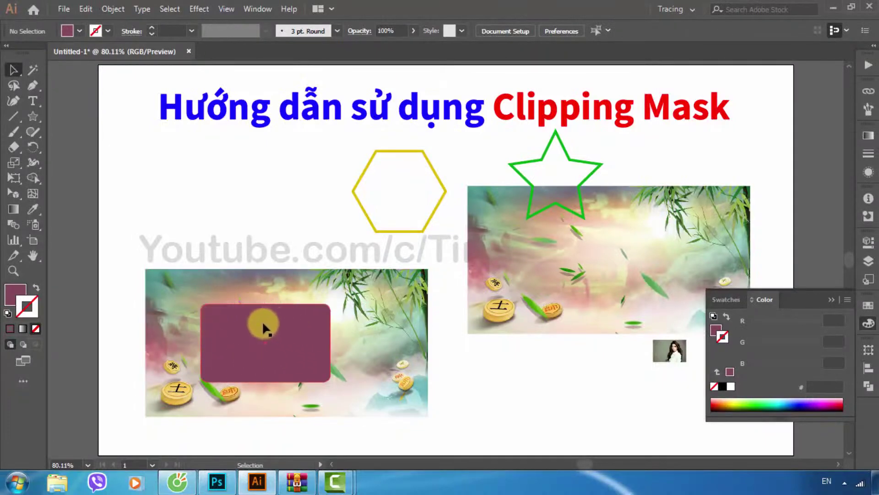
Step: Position the lower-left photo behind the rounded rectangle
{"action": "left_click_drag", "start_coordinate": [243, 326], "coordinate": [233, 273]}
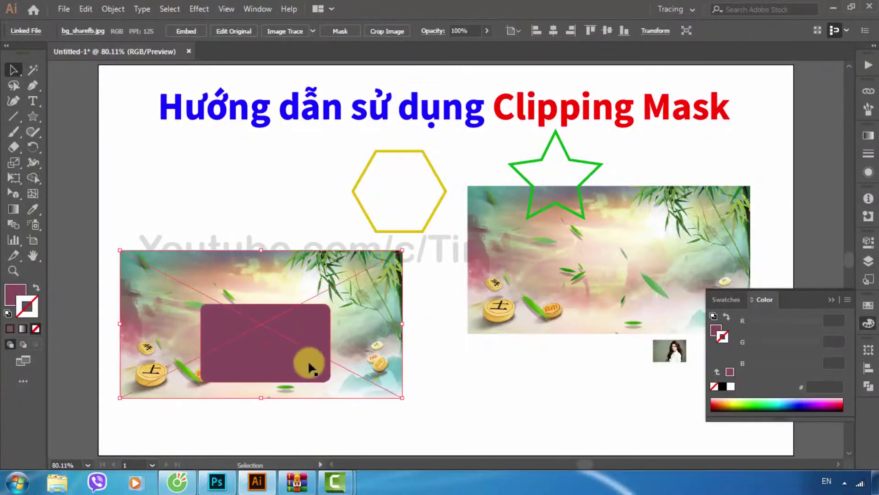
{"action": "left_click_drag", "start_coordinate": [255, 271], "coordinate": [248, 277]}
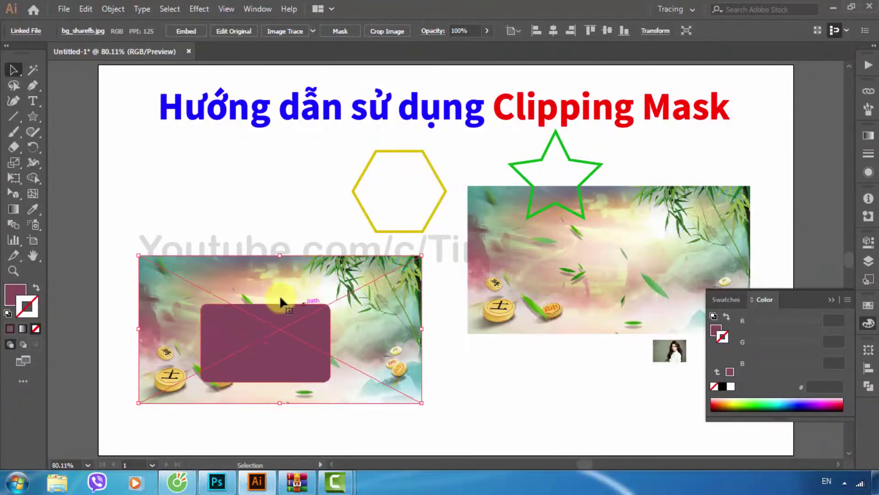
{"action": "left_click", "coordinate": [197, 233]}
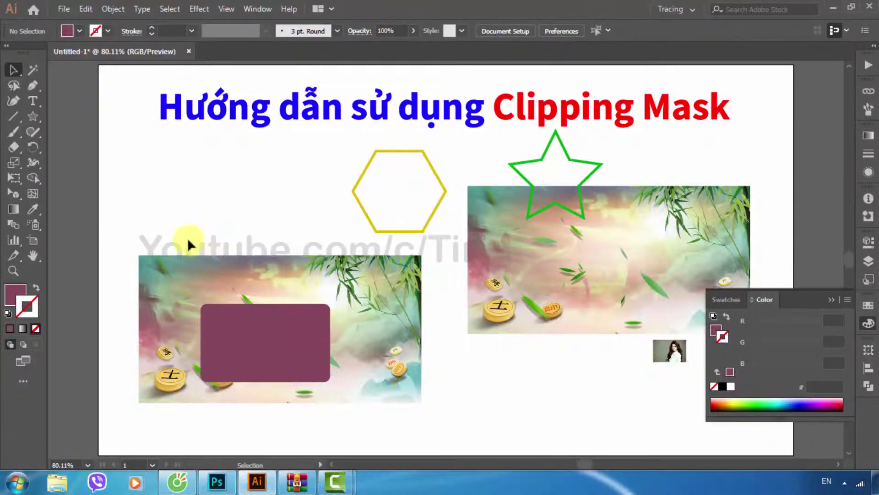
Step: Clip the photo to the rounded rectangle with Object > Clipping Mask > Make
{"action": "left_click_drag", "start_coordinate": [120, 236], "coordinate": [282, 353]}
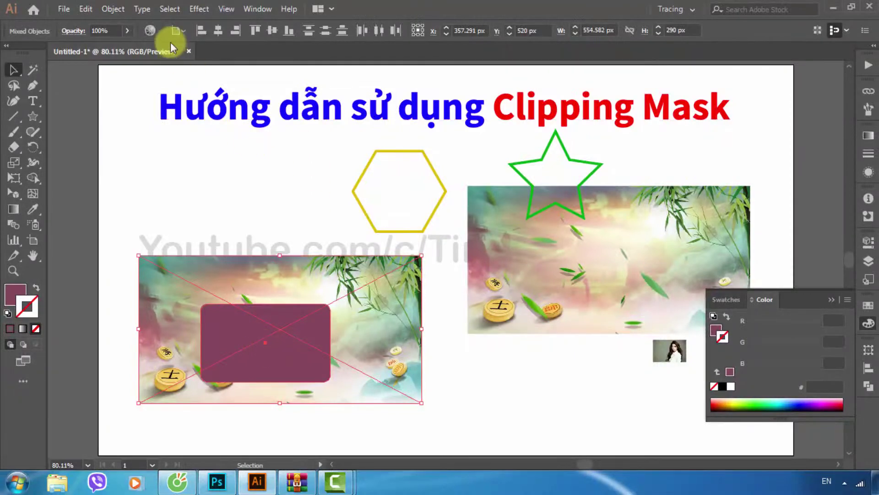
{"action": "left_click", "coordinate": [113, 8]}
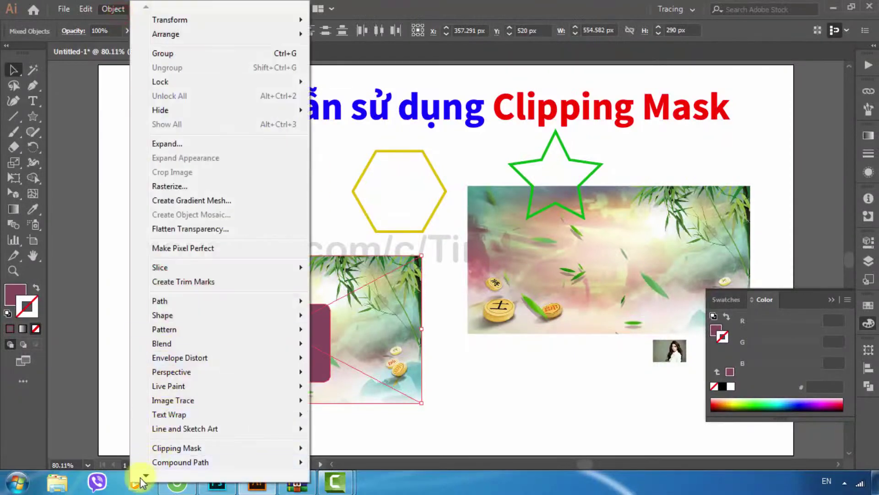
{"action": "left_click", "coordinate": [178, 447]}
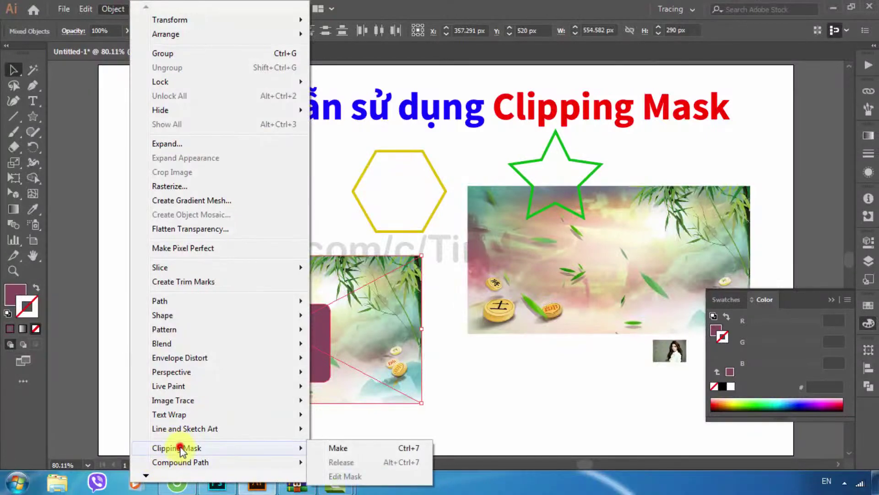
{"action": "left_click", "coordinate": [372, 449]}
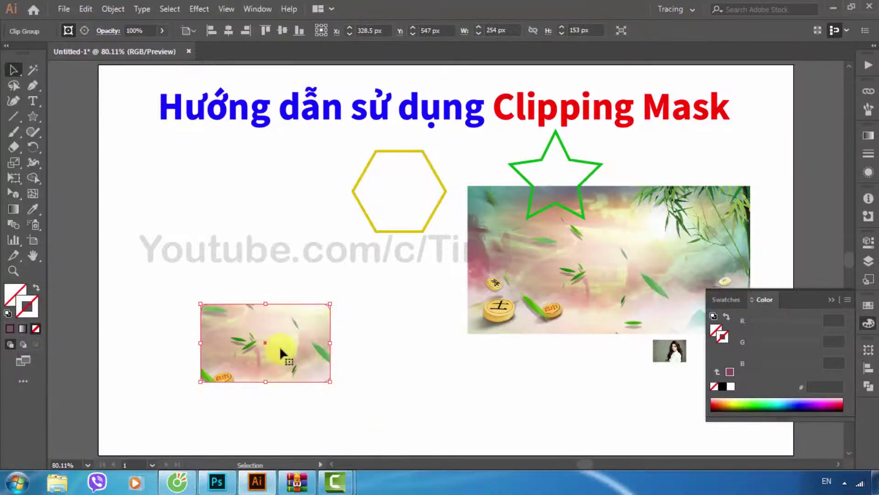
{"action": "key", "text": "ctrl+shift+a"}
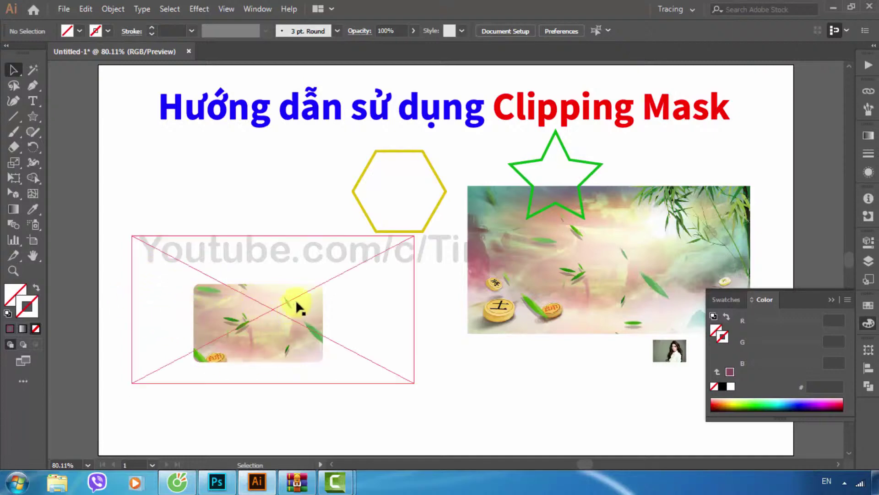
Step: Move the rounded clipped photo to the top-left and the large photo down-left below the star
{"action": "left_click_drag", "start_coordinate": [266, 321], "coordinate": [388, 342]}
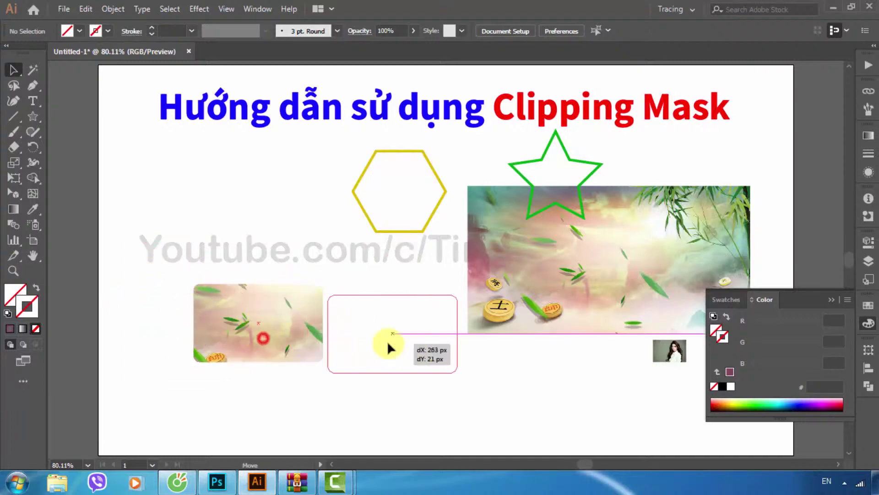
{"action": "left_click_drag", "start_coordinate": [349, 316], "coordinate": [249, 136]}
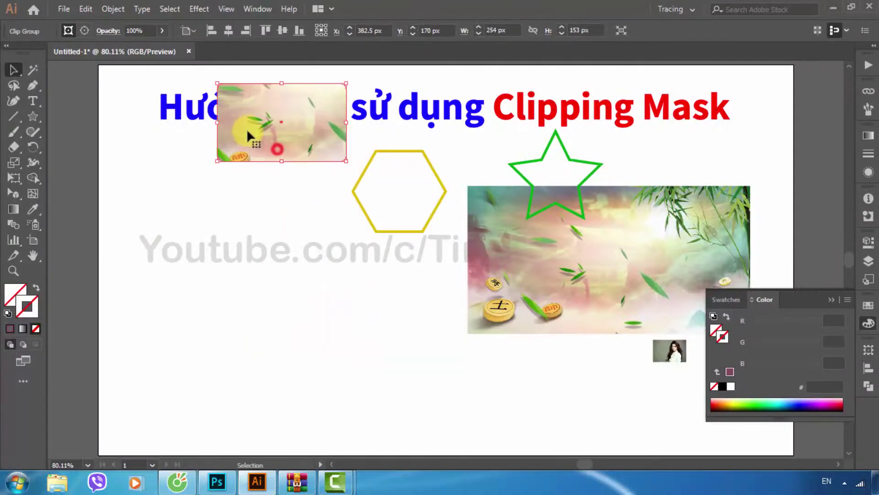
{"action": "left_click_drag", "start_coordinate": [251, 140], "coordinate": [232, 333]}
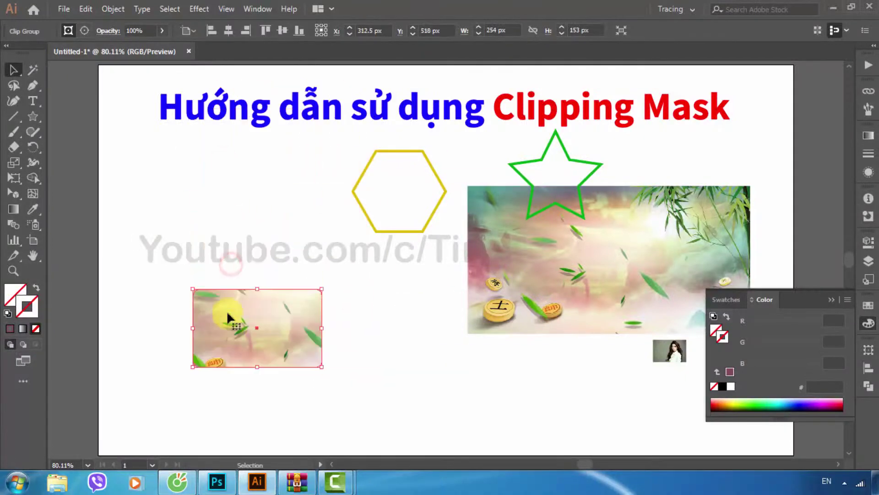
{"action": "left_click", "coordinate": [86, 282]}
{"action": "mouse_move", "coordinate": [244, 288]}
{"action": "left_mouse_down"}
{"action": "mouse_move", "coordinate": [174, 221]}
{"action": "mouse_move", "coordinate": [183, 187]}
{"action": "left_mouse_up"}
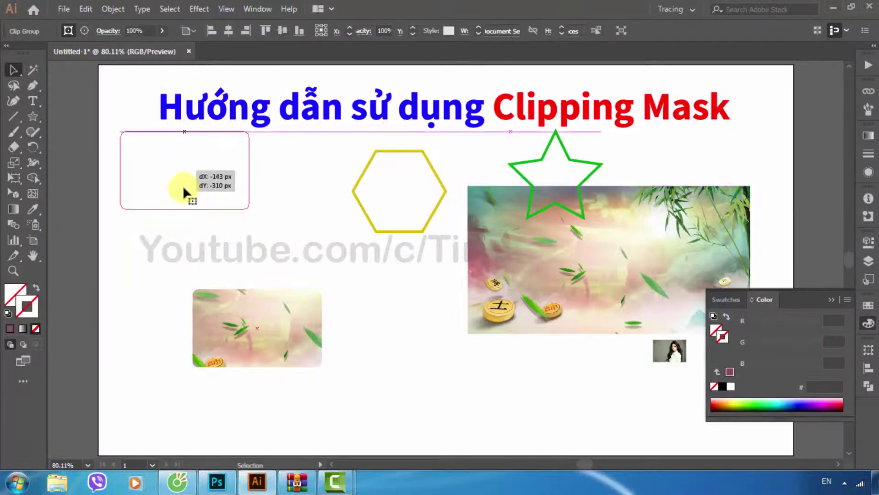
{"action": "left_click", "coordinate": [550, 273]}
{"action": "mouse_move", "coordinate": [553, 273]}
{"action": "left_mouse_down"}
{"action": "mouse_move", "coordinate": [501, 342]}
{"action": "mouse_move", "coordinate": [209, 343]}
{"action": "left_mouse_up"}
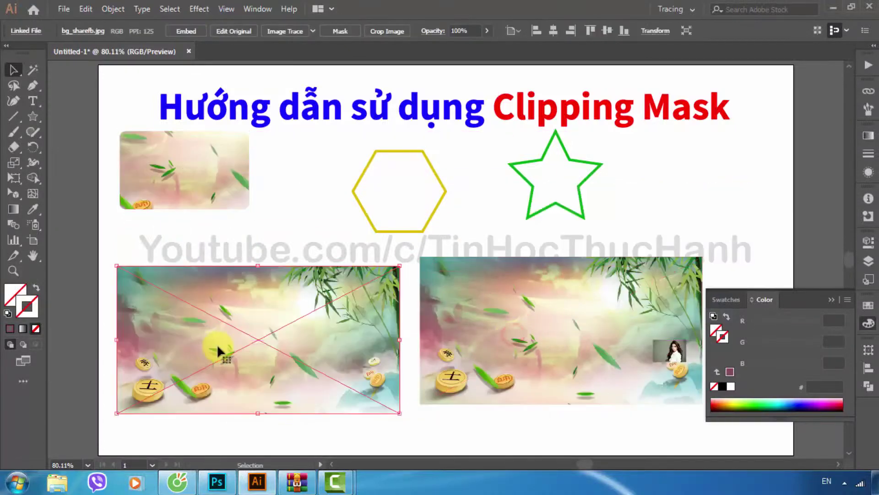
Step: Enlarge the hexagon, swap its fill and stroke, and position it over the lower-left photo
{"action": "left_click", "coordinate": [362, 173]}
{"action": "left_click_drag", "start_coordinate": [362, 178], "coordinate": [209, 332]}
{"action": "left_click_drag", "start_coordinate": [292, 303], "coordinate": [321, 280]}
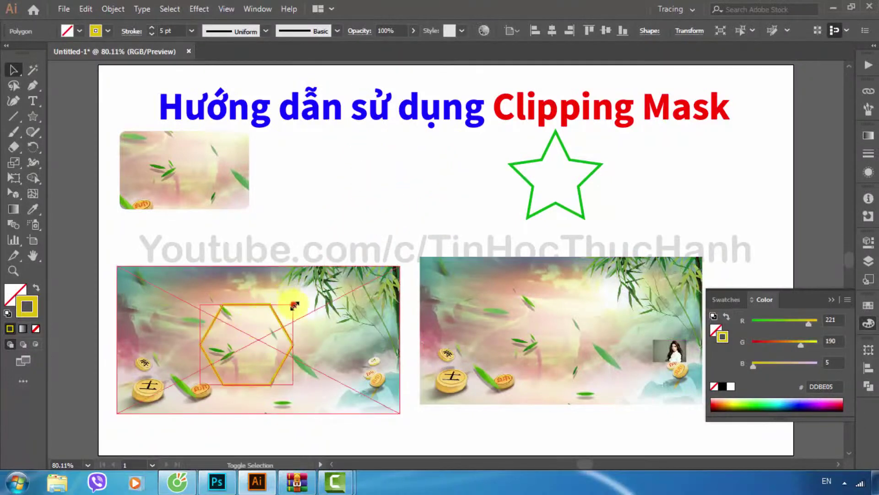
{"action": "left_click_drag", "start_coordinate": [250, 334], "coordinate": [251, 345]}
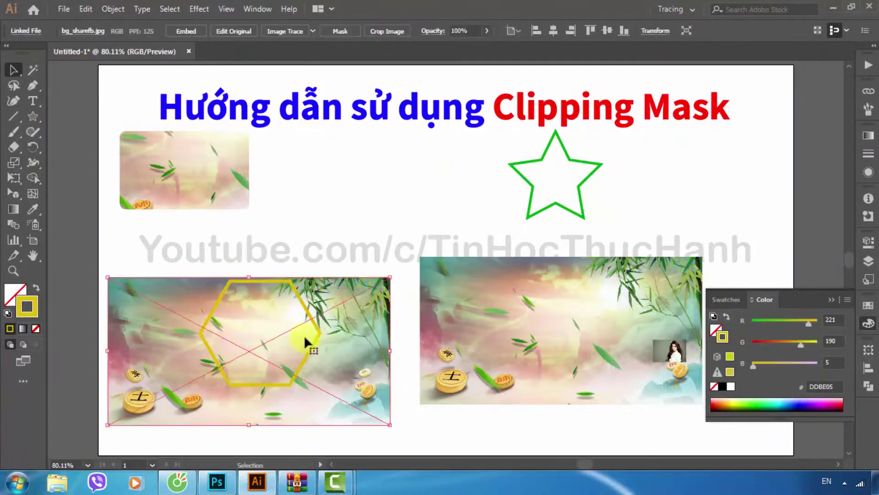
{"action": "left_click_drag", "start_coordinate": [337, 328], "coordinate": [343, 298]}
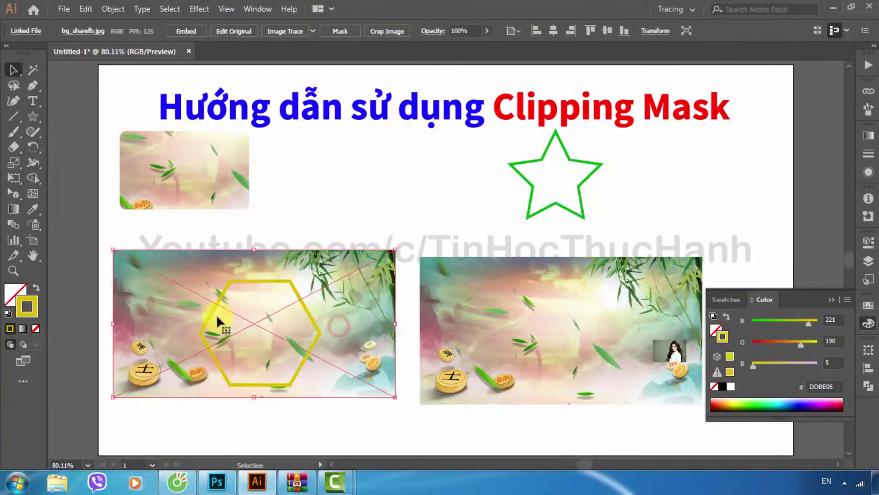
{"action": "left_click", "coordinate": [211, 309]}
{"action": "left_click", "coordinate": [35, 287]}
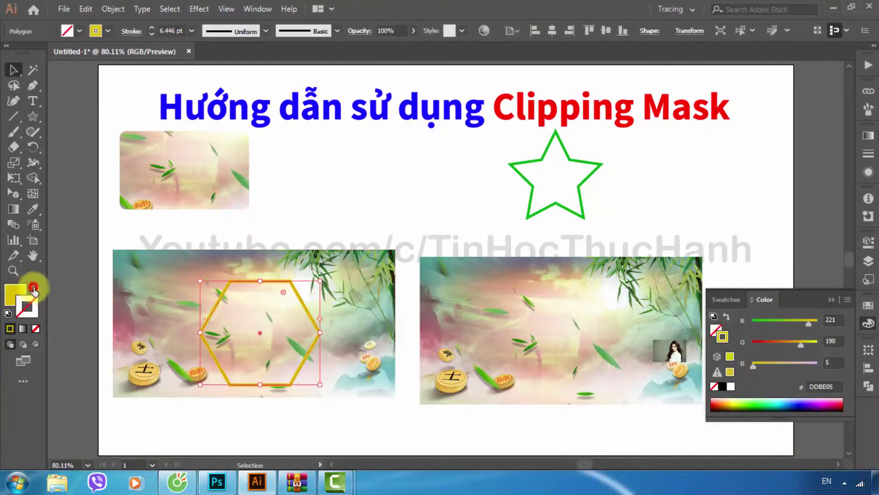
{"action": "left_click", "coordinate": [278, 212]}
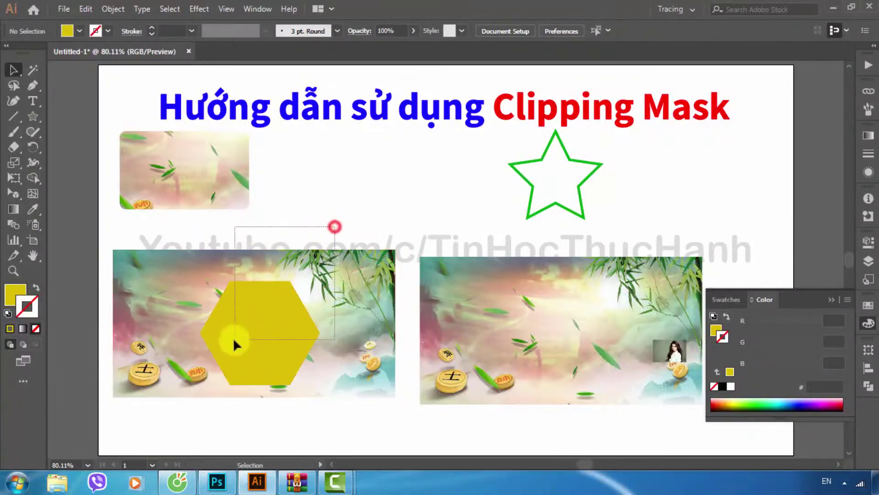
Step: Clip the photo to the hexagon and move it beside the rounded-rectangle image
{"action": "left_click_drag", "start_coordinate": [329, 226], "coordinate": [233, 337]}
{"action": "left_click", "coordinate": [113, 9]}
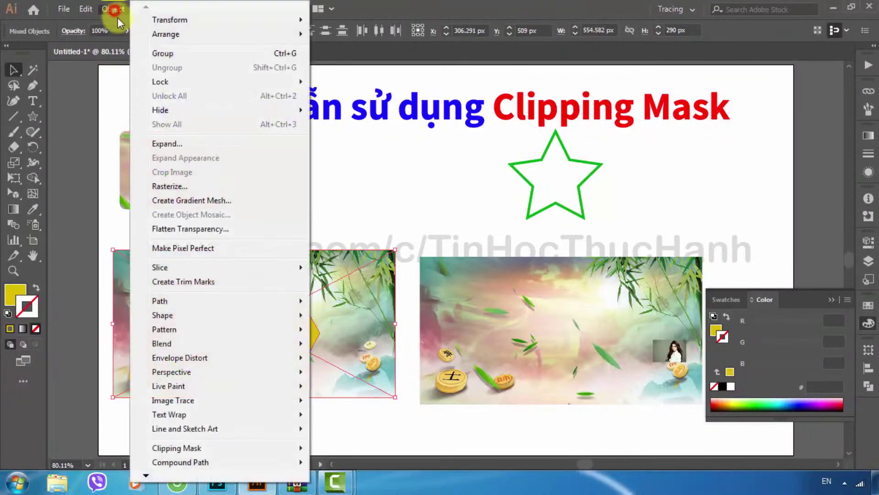
{"action": "left_click", "coordinate": [193, 448]}
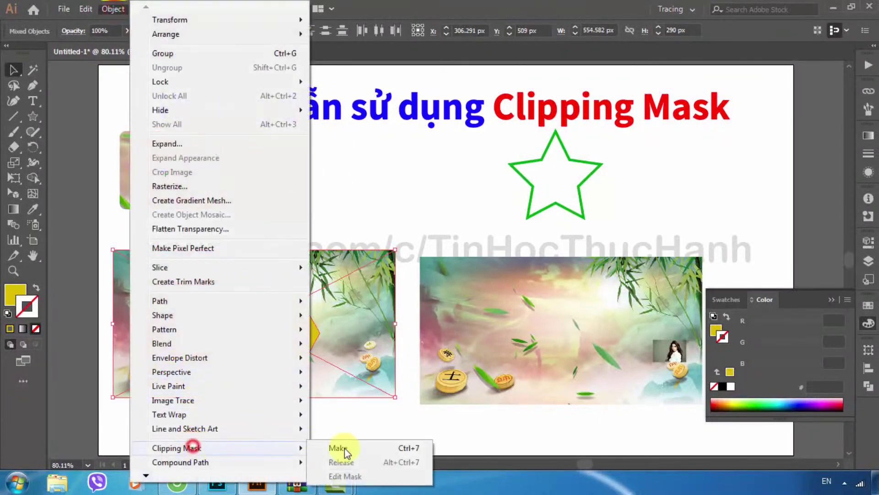
{"action": "left_click", "coordinate": [378, 451]}
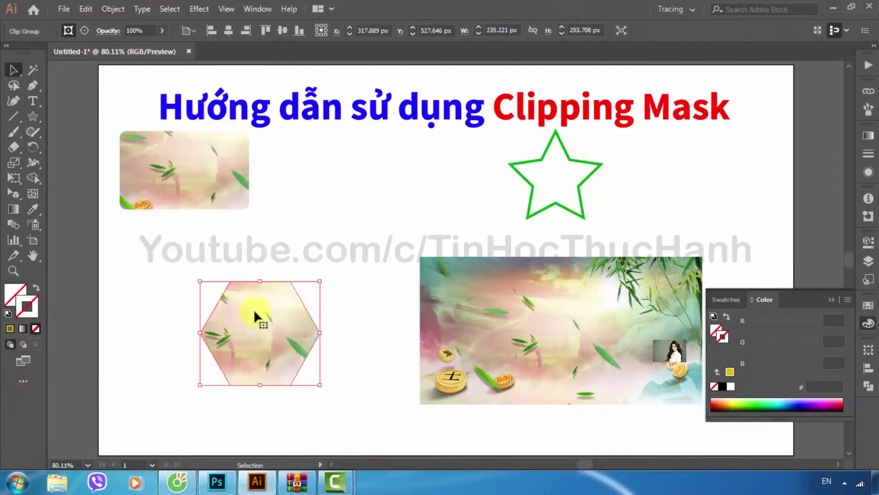
{"action": "mouse_move", "coordinate": [254, 309]}
{"action": "left_mouse_down"}
{"action": "mouse_move", "coordinate": [223, 308]}
{"action": "mouse_move", "coordinate": [317, 160]}
{"action": "mouse_move", "coordinate": [334, 152]}
{"action": "left_mouse_up"}
Step: Make the star solid green, enlarge it, and place it over the landscape image
{"action": "left_click", "coordinate": [344, 270]}
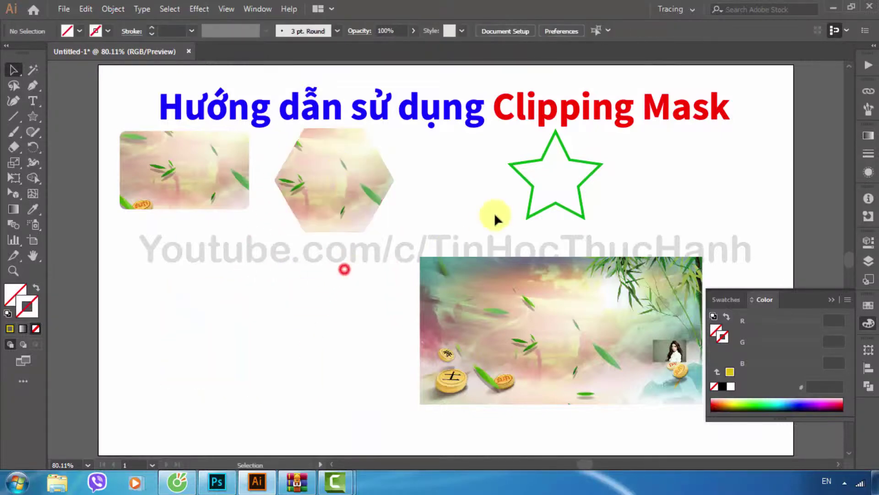
{"action": "left_click", "coordinate": [527, 175]}
{"action": "left_click_drag", "start_coordinate": [527, 175], "coordinate": [196, 330]}
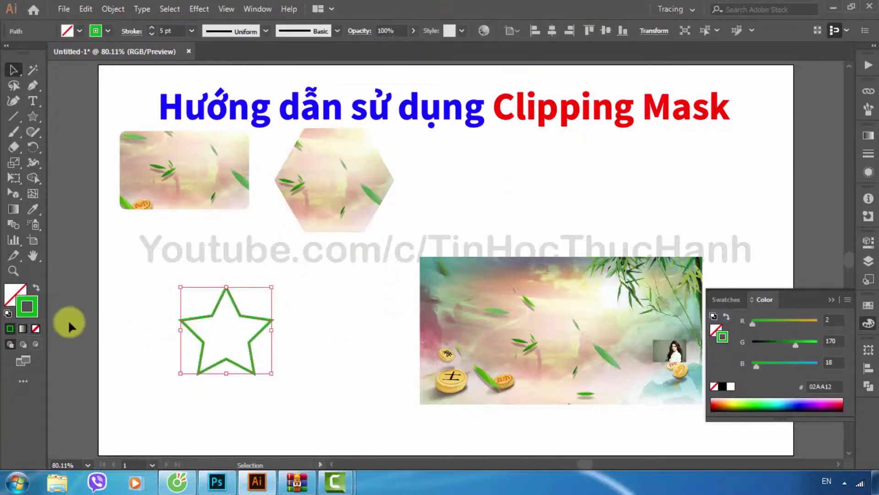
{"action": "left_click", "coordinate": [37, 287]}
{"action": "left_click_drag", "start_coordinate": [448, 340], "coordinate": [319, 355]}
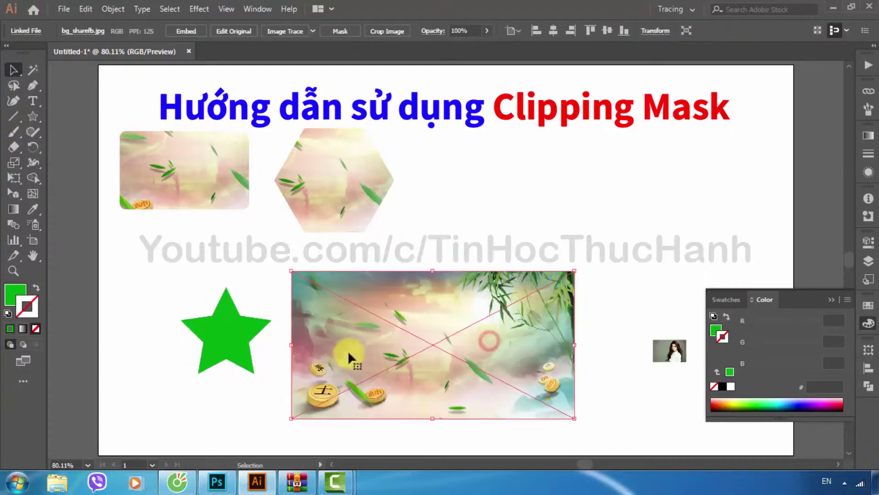
{"action": "left_click", "coordinate": [233, 327]}
{"action": "left_click_drag", "start_coordinate": [272, 287], "coordinate": [311, 250]}
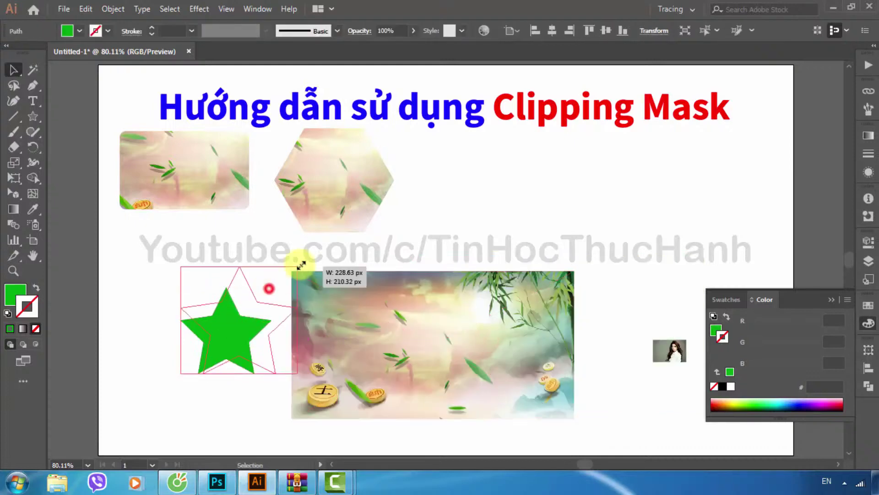
{"action": "left_click_drag", "start_coordinate": [245, 306], "coordinate": [361, 333]}
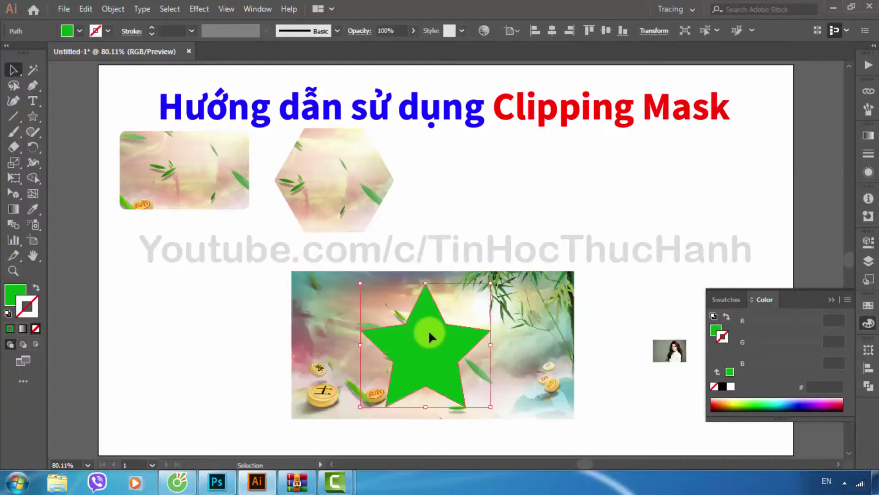
{"action": "left_click", "coordinate": [261, 318]}
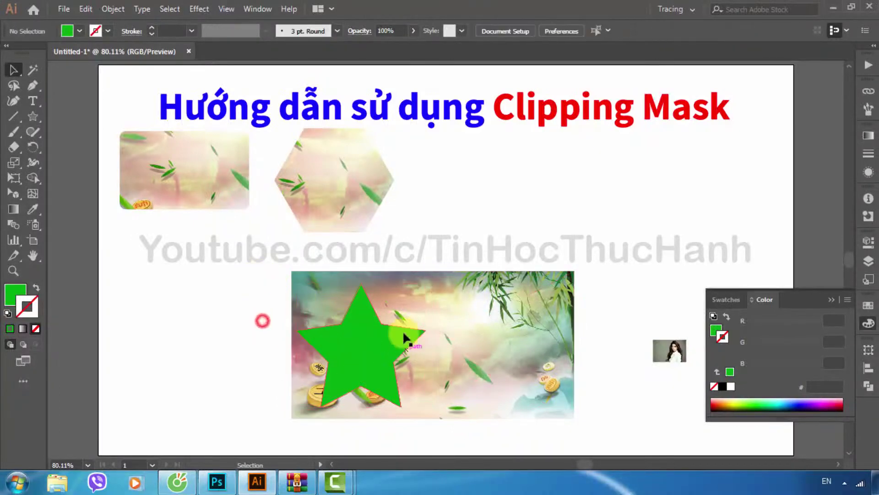
Step: Clip the landscape image to the star and place it beside the hexagon
{"action": "left_click_drag", "start_coordinate": [238, 271], "coordinate": [506, 368]}
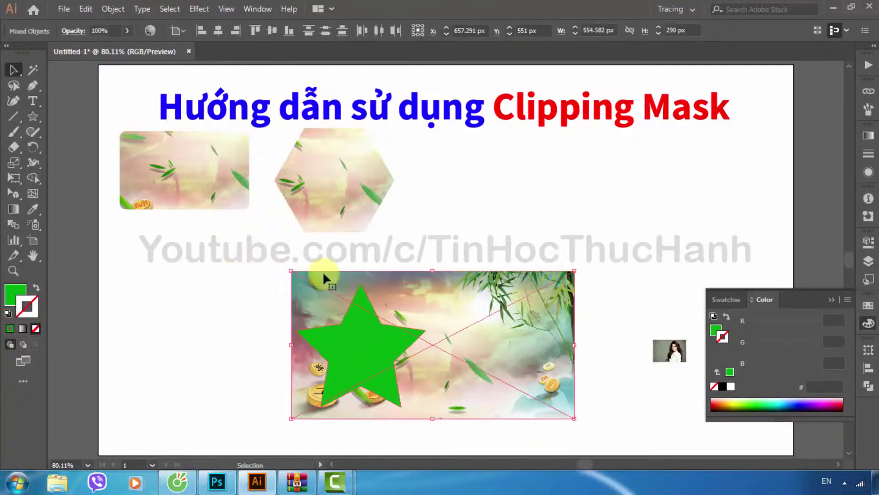
{"action": "left_click", "coordinate": [113, 10]}
{"action": "mouse_move", "coordinate": [176, 448]}
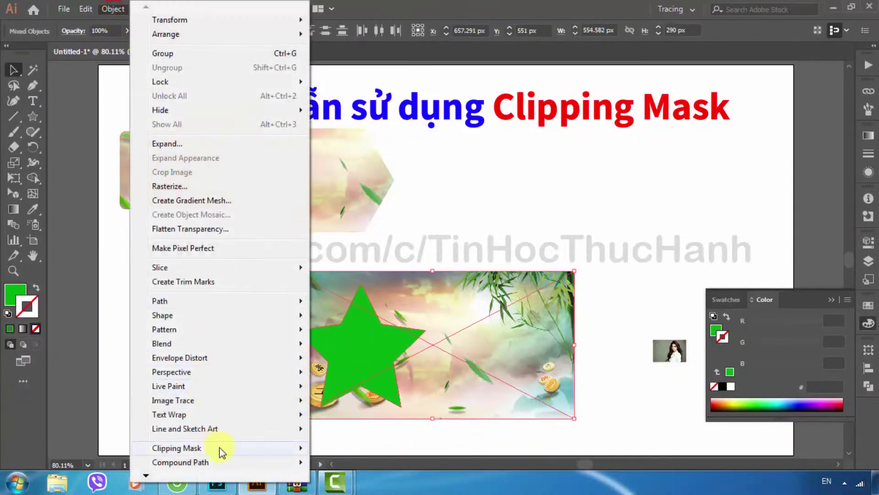
{"action": "left_click", "coordinate": [364, 449]}
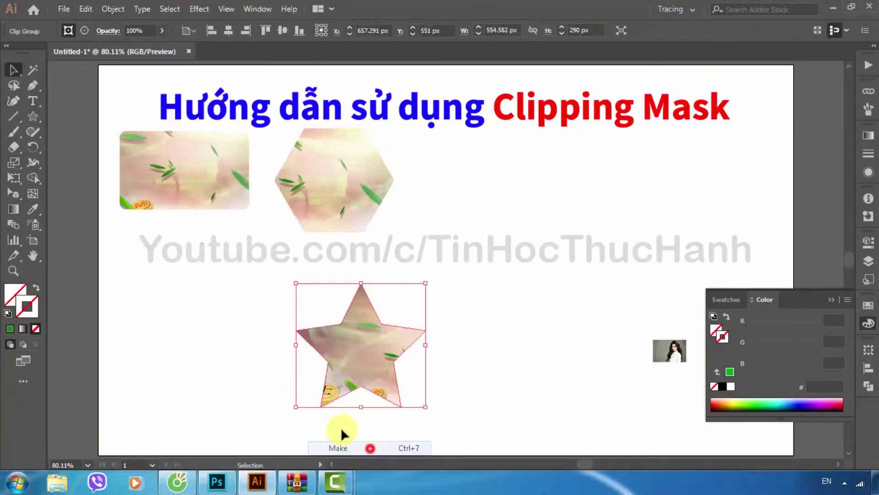
{"action": "left_click_drag", "start_coordinate": [351, 353], "coordinate": [516, 195]}
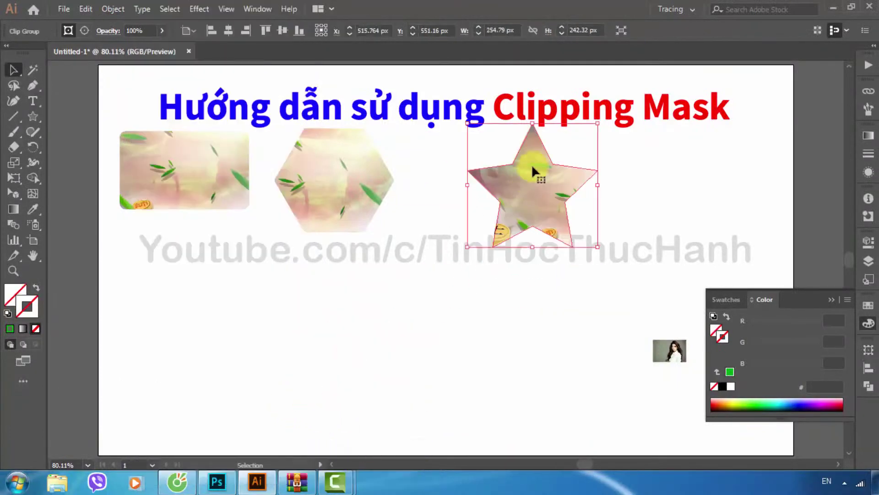
{"action": "left_click_drag", "start_coordinate": [529, 165], "coordinate": [517, 172]}
{"action": "left_click", "coordinate": [628, 189]}
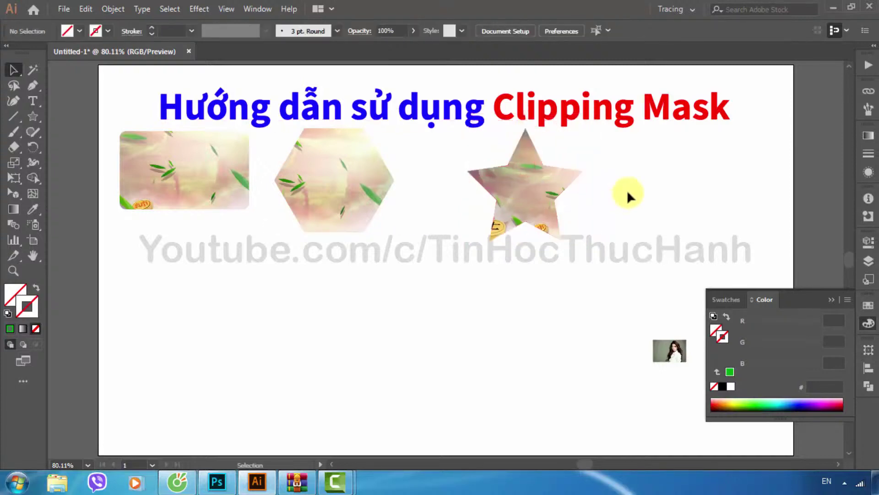
Step: Inside the star clip group, shift the image up and left within the mask
{"action": "double_click", "coordinate": [543, 185]}
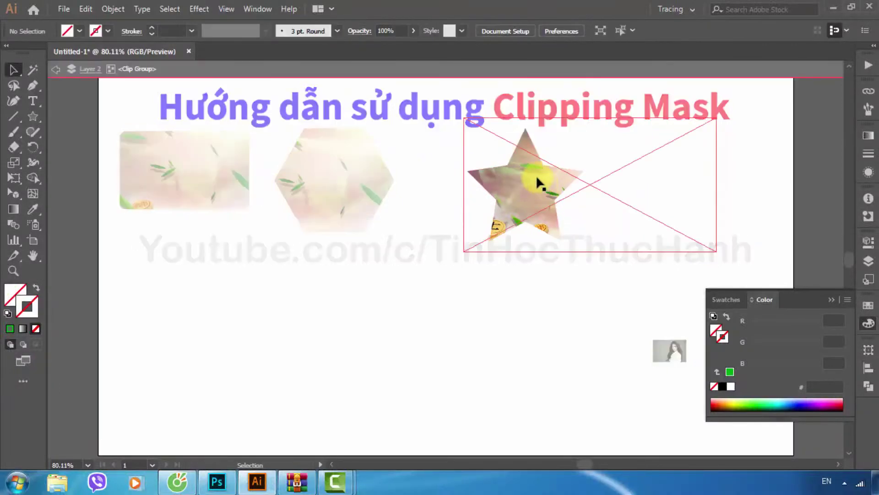
{"action": "left_click", "coordinate": [602, 184]}
{"action": "mouse_move", "coordinate": [638, 155]}
{"action": "left_mouse_down"}
{"action": "mouse_move", "coordinate": [636, 143]}
{"action": "mouse_move", "coordinate": [642, 155]}
{"action": "mouse_move", "coordinate": [619, 144]}
{"action": "mouse_move", "coordinate": [623, 158]}
{"action": "mouse_move", "coordinate": [589, 151]}
{"action": "left_mouse_up"}
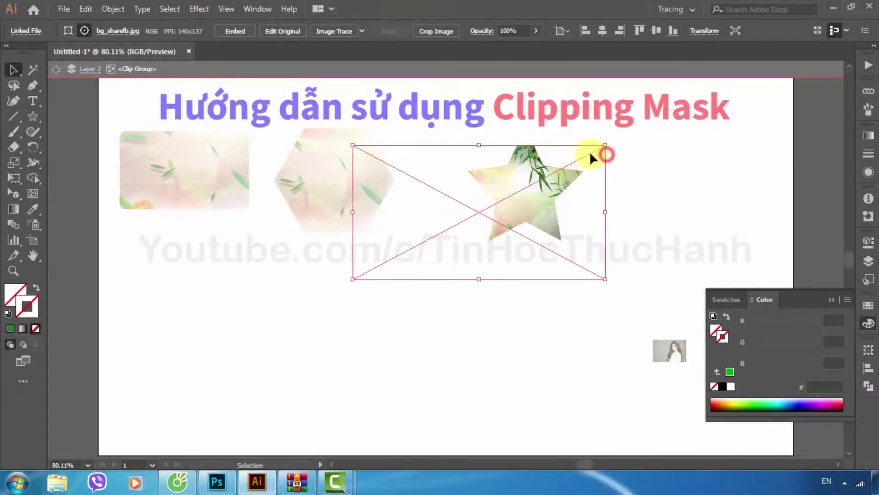
{"action": "left_click_drag", "start_coordinate": [587, 156], "coordinate": [589, 137]}
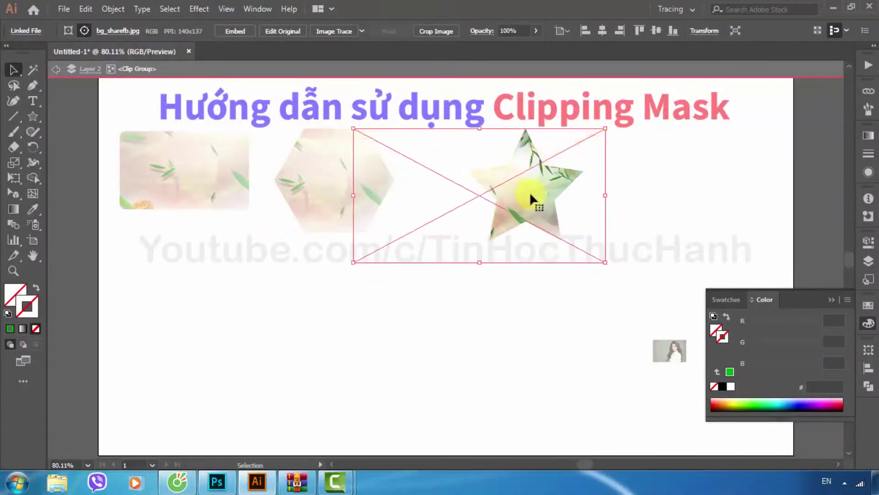
{"action": "mouse_move", "coordinate": [529, 191]}
{"action": "left_mouse_down"}
{"action": "mouse_move", "coordinate": [547, 188]}
{"action": "mouse_move", "coordinate": [455, 220]}
{"action": "left_mouse_up"}
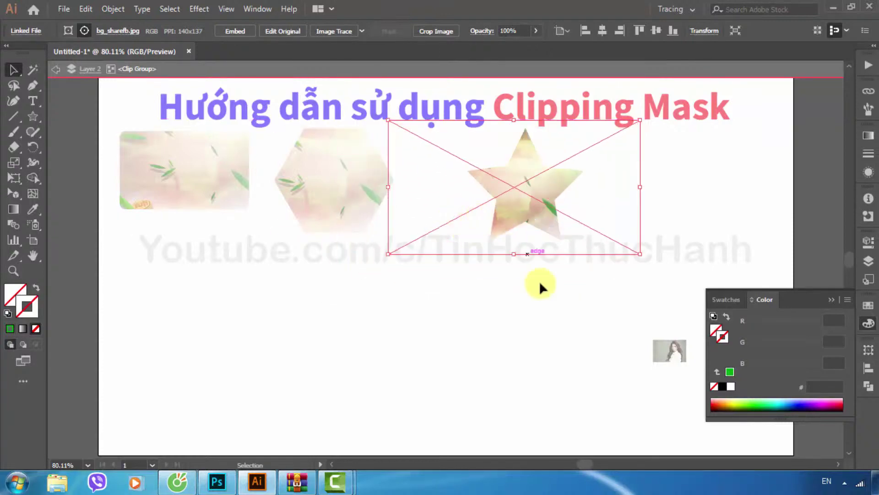
{"action": "left_click", "coordinate": [552, 311]}
Step: Move the star mask up and right to frame the bamboo leaves
{"action": "left_click", "coordinate": [504, 213]}
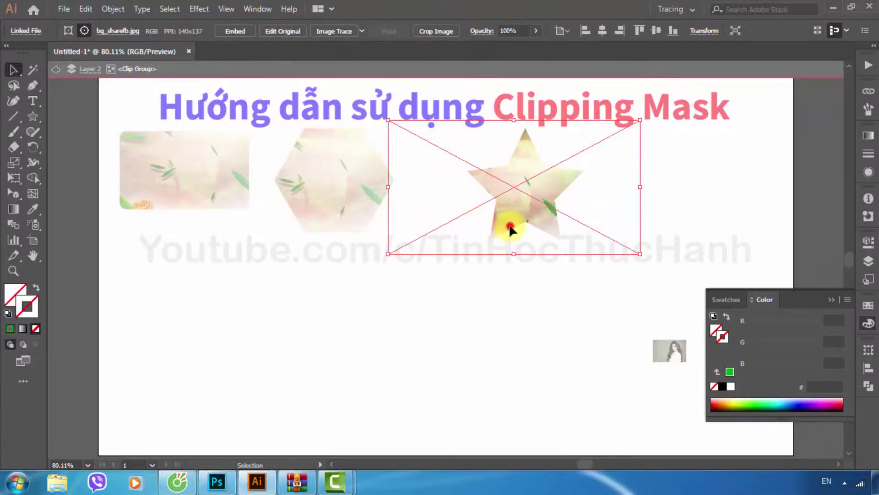
{"action": "left_click", "coordinate": [512, 229]}
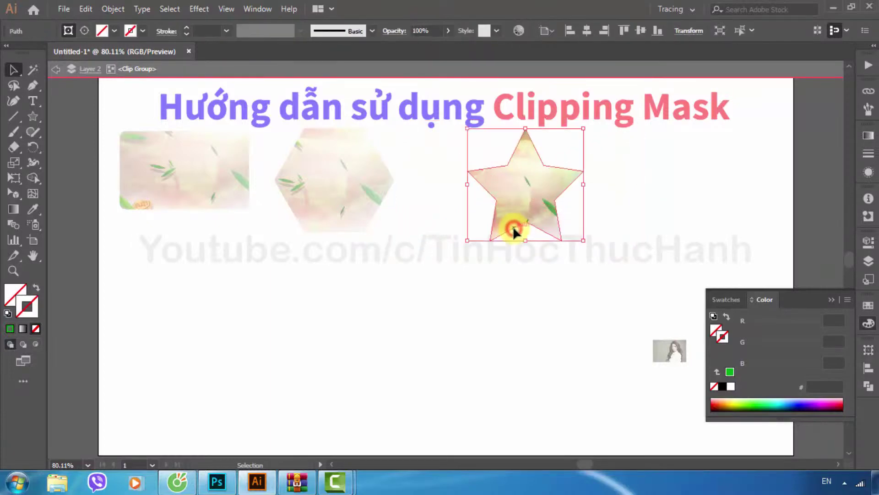
{"action": "mouse_move", "coordinate": [513, 226]}
{"action": "left_mouse_down"}
{"action": "mouse_move", "coordinate": [492, 232]}
{"action": "mouse_move", "coordinate": [523, 227]}
{"action": "mouse_move", "coordinate": [555, 239]}
{"action": "left_mouse_up"}
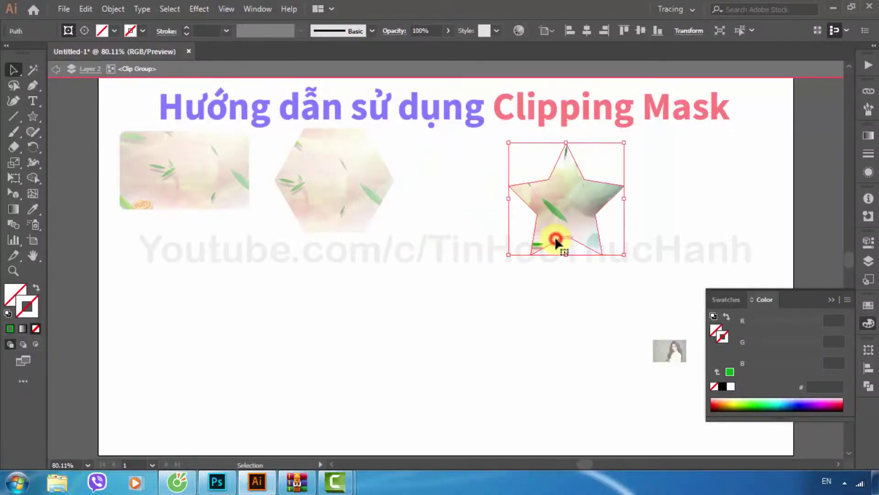
{"action": "left_click_drag", "start_coordinate": [555, 236], "coordinate": [564, 215]}
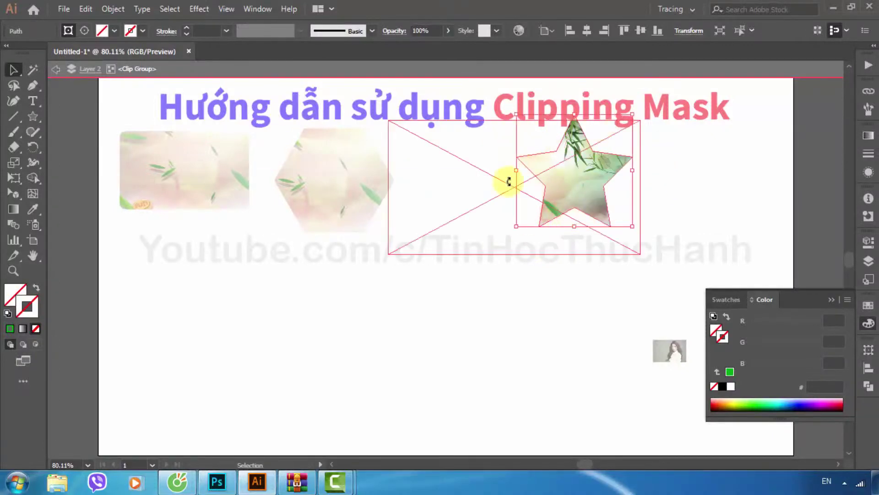
Step: Exit isolation mode and respace the rectangle, hexagon and star clips into an even row
{"action": "double_click", "coordinate": [531, 283]}
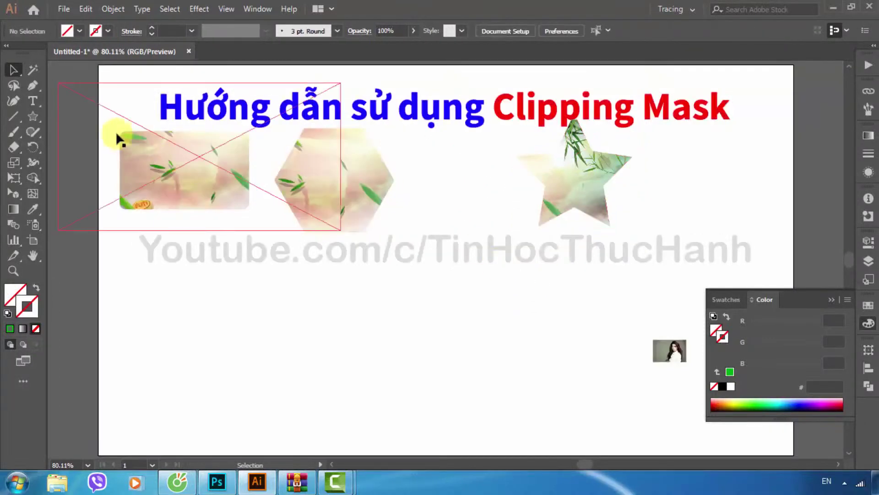
{"action": "left_click", "coordinate": [581, 175]}
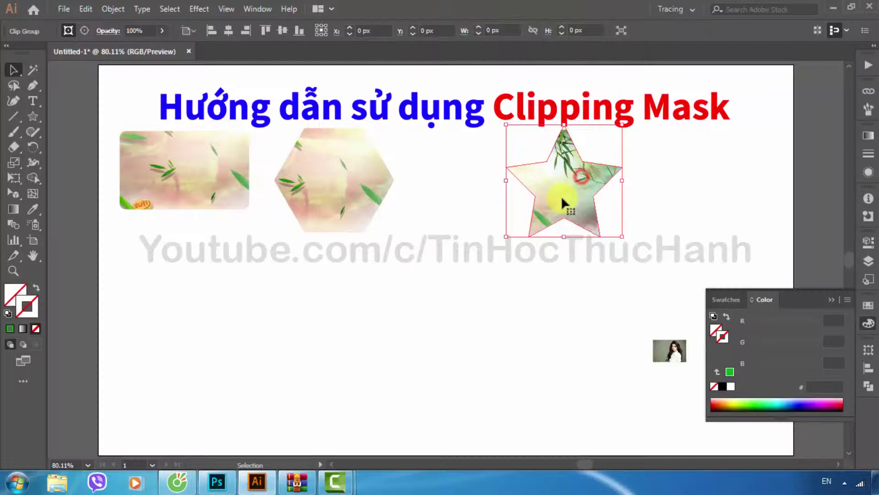
{"action": "left_click", "coordinate": [392, 294]}
{"action": "left_click", "coordinate": [369, 174]}
{"action": "left_click_drag", "start_coordinate": [209, 182], "coordinate": [248, 197]}
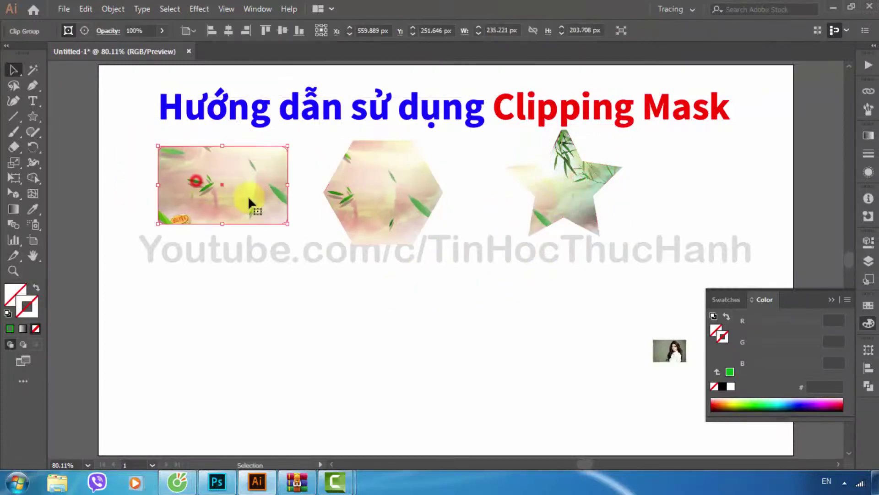
{"action": "left_click_drag", "start_coordinate": [397, 210], "coordinate": [429, 211]}
{"action": "left_click_drag", "start_coordinate": [558, 197], "coordinate": [518, 197]}
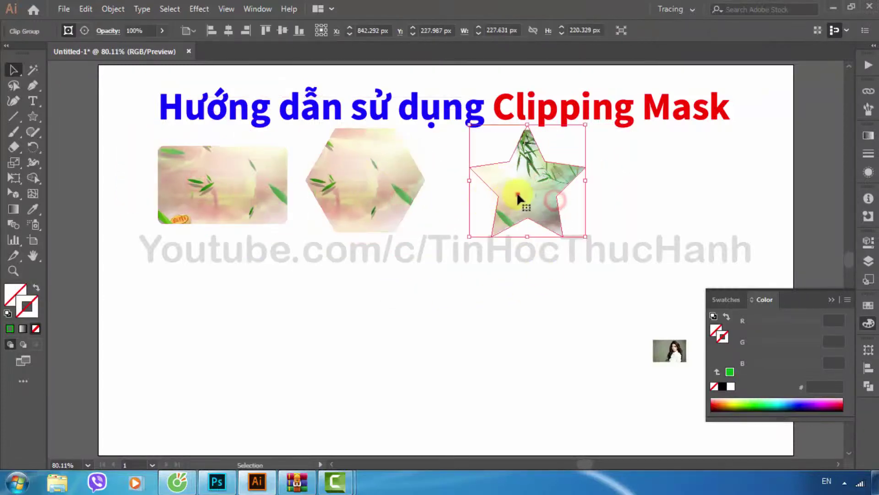
{"action": "left_click", "coordinate": [493, 280]}
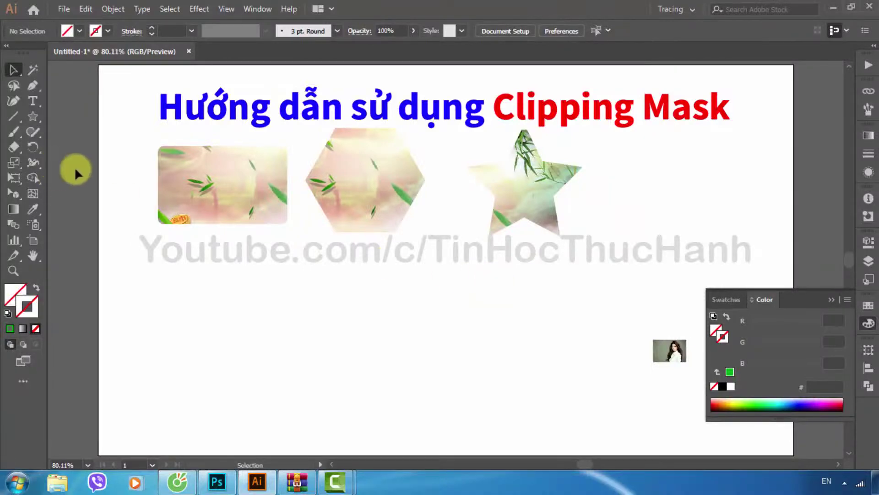
{"action": "left_click", "coordinate": [33, 132]}
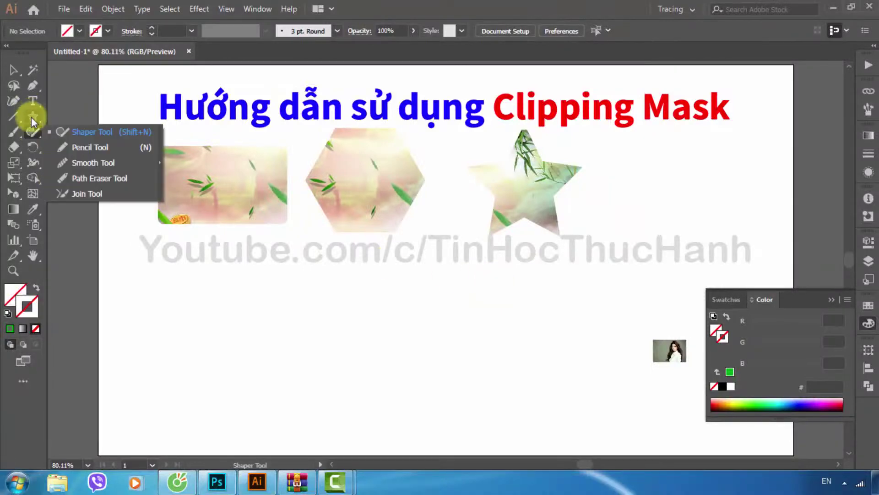
Step: Draw a small square with a 4 pt green #02AA12 outline
{"action": "left_click", "coordinate": [31, 115]}
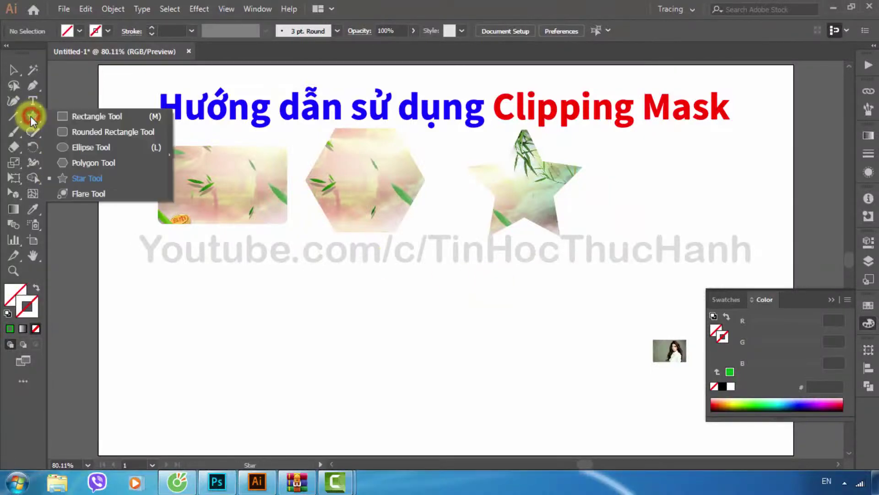
{"action": "left_click_drag", "start_coordinate": [32, 120], "coordinate": [83, 116]}
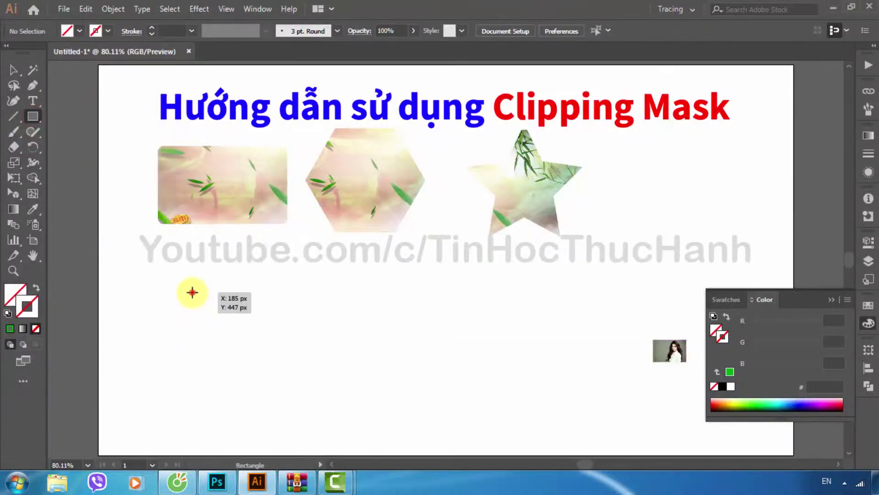
{"action": "left_click_drag", "start_coordinate": [193, 292], "coordinate": [226, 325]}
{"action": "left_click", "coordinate": [10, 328]}
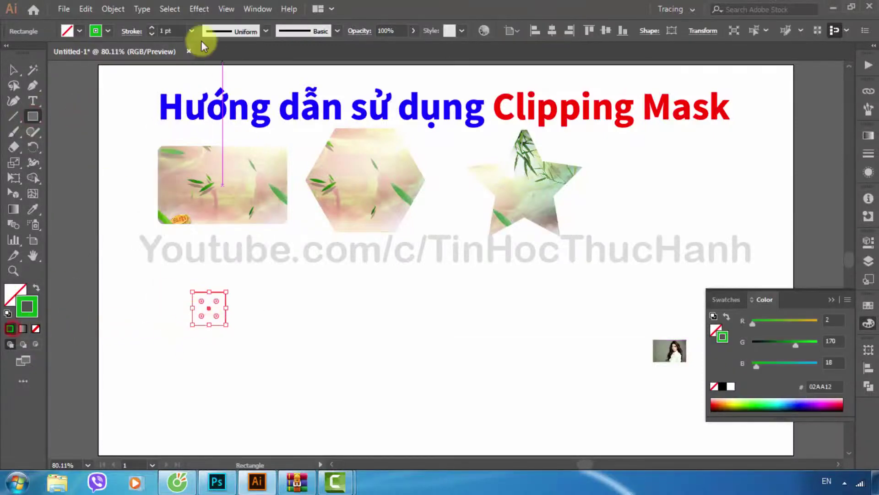
{"action": "left_click", "coordinate": [13, 70]}
{"action": "left_click", "coordinate": [278, 303]}
Step: Round the square's corners with a live corner widget and fit the artboard in view
{"action": "scroll", "coordinate": [223, 300], "scroll_direction": "up", "scroll_amount": 5}
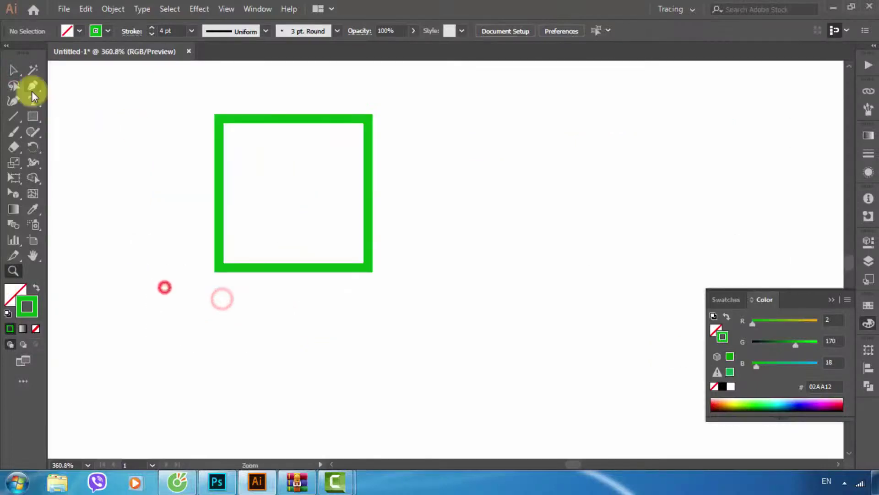
{"action": "left_click", "coordinate": [369, 127]}
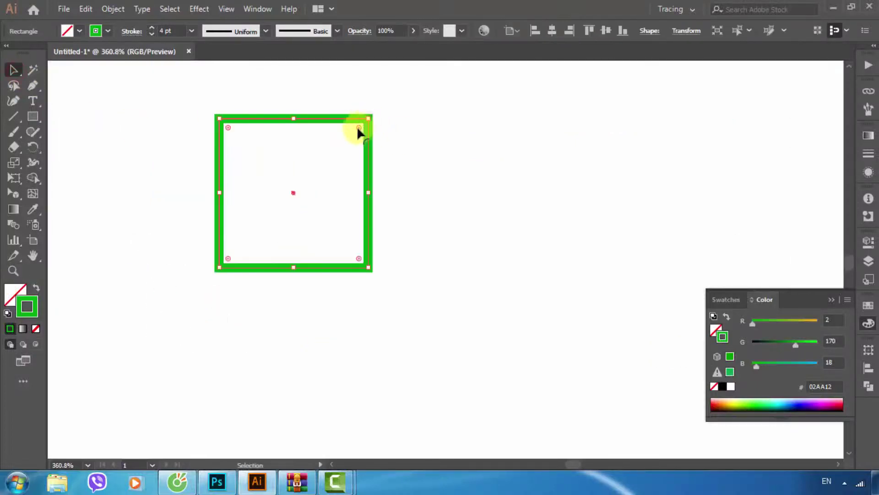
{"action": "left_click_drag", "start_coordinate": [358, 129], "coordinate": [351, 133]}
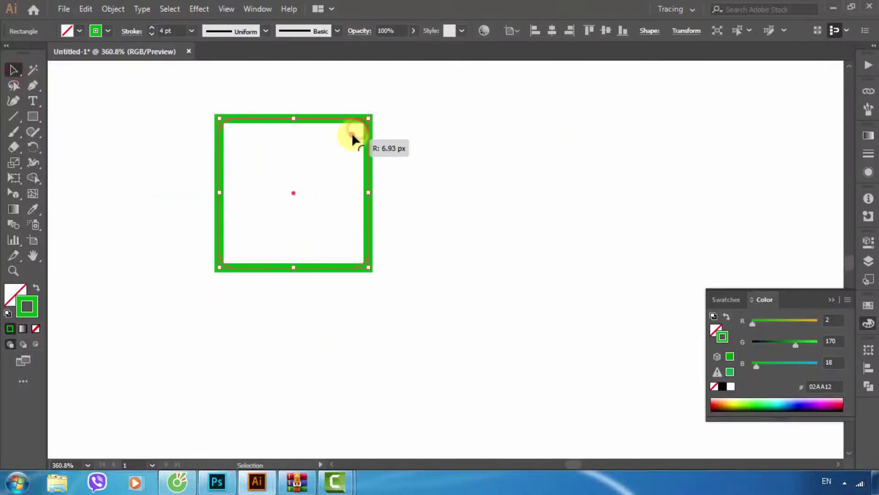
{"action": "left_click", "coordinate": [10, 70]}
{"action": "key", "text": "ctrl+0"}
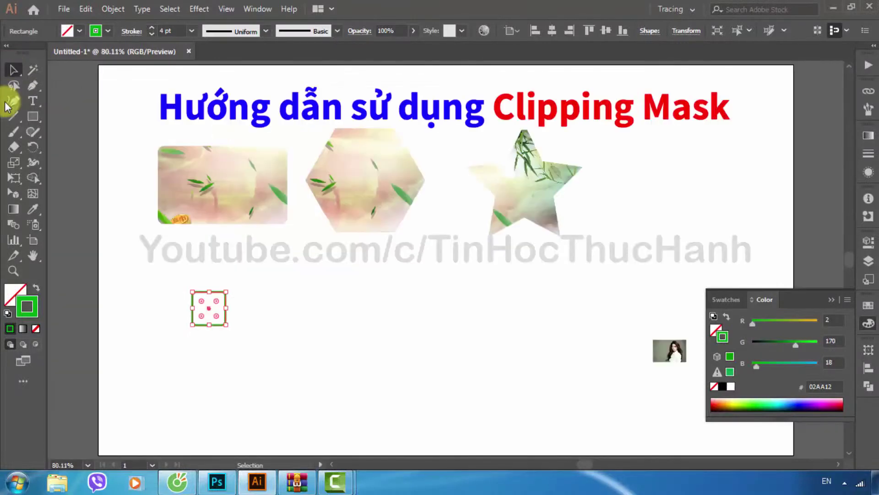
{"action": "left_click", "coordinate": [126, 307]}
{"action": "left_click", "coordinate": [212, 324]}
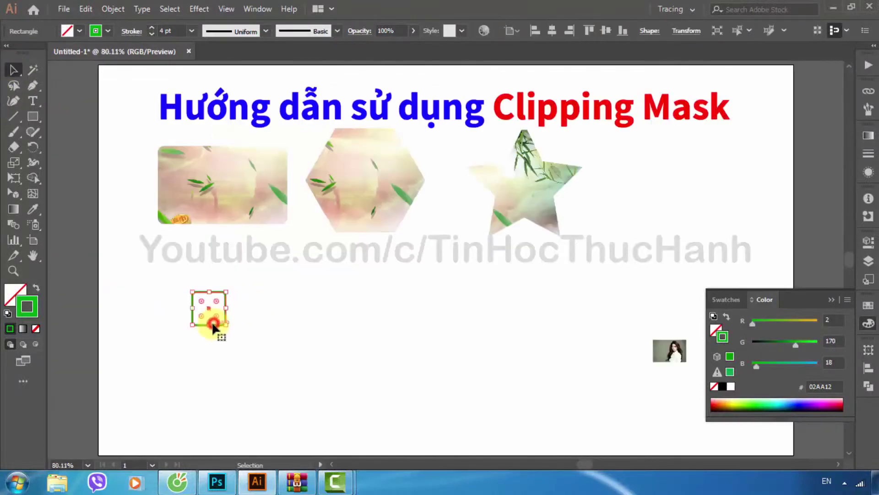
Step: Duplicate the rounded square into a row of six with Alt+Shift-drag and Ctrl+D
{"action": "left_click_drag", "start_coordinate": [220, 329], "coordinate": [250, 330]}
{"action": "key", "text": "ctrl+d"}
{"action": "key", "text": "ctrl+d"}
{"action": "key", "text": "ctrl+d"}
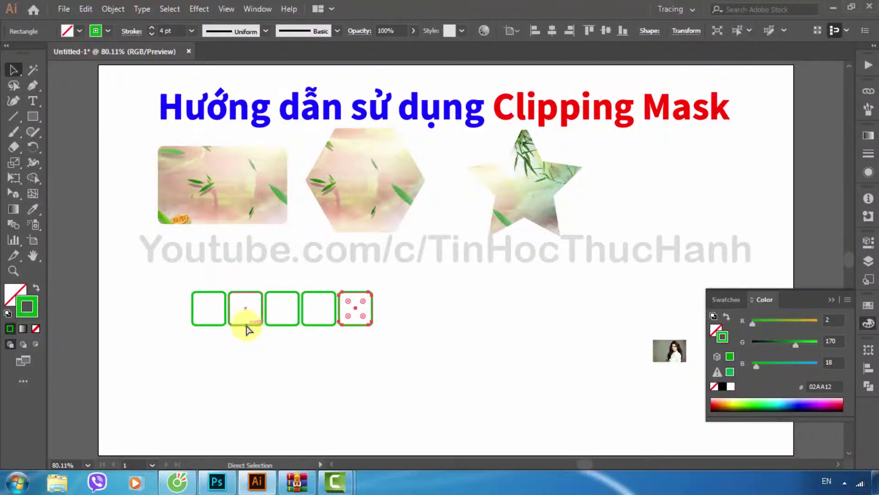
{"action": "key", "text": "ctrl+d"}
Step: Copy the row down into four rows and move the 6 × 4 grid under the photos
{"action": "left_click_drag", "start_coordinate": [168, 290], "coordinate": [494, 353]}
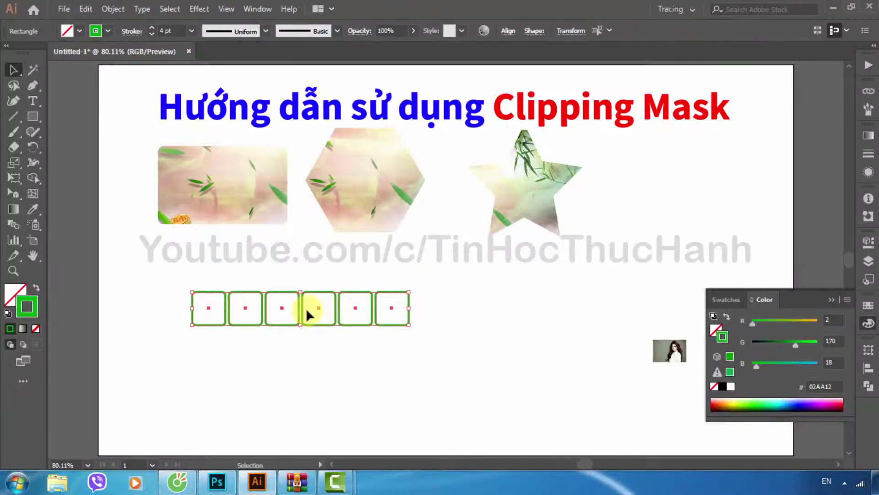
{"action": "left_click_drag", "start_coordinate": [303, 313], "coordinate": [300, 350]}
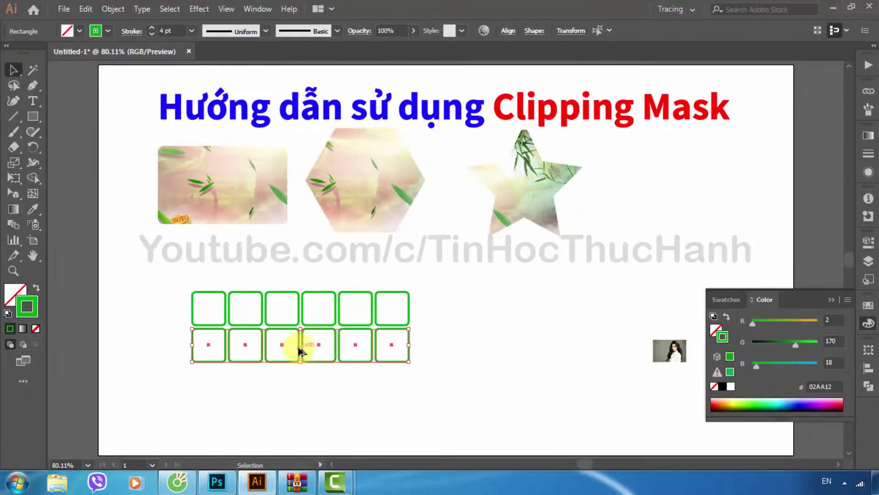
{"action": "key", "text": "ctrl+d"}
{"action": "key", "text": "ctrl+d"}
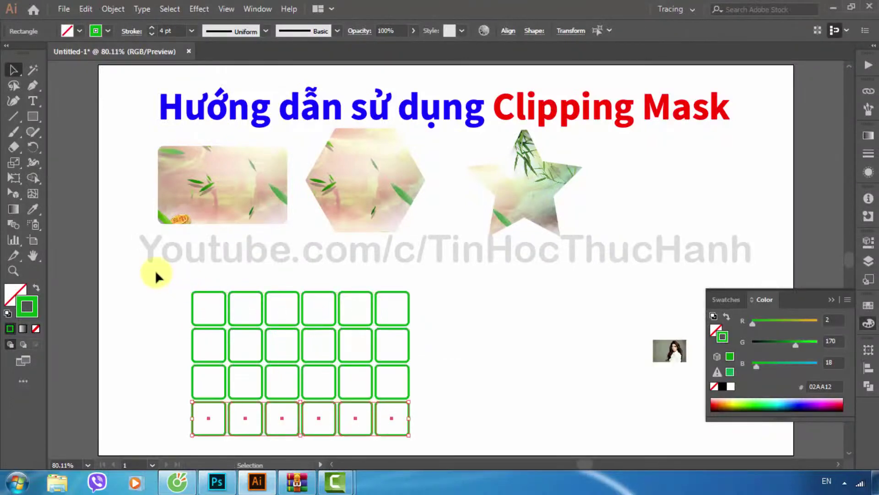
{"action": "left_click_drag", "start_coordinate": [155, 270], "coordinate": [439, 441]}
{"action": "left_click_drag", "start_coordinate": [326, 358], "coordinate": [390, 328]}
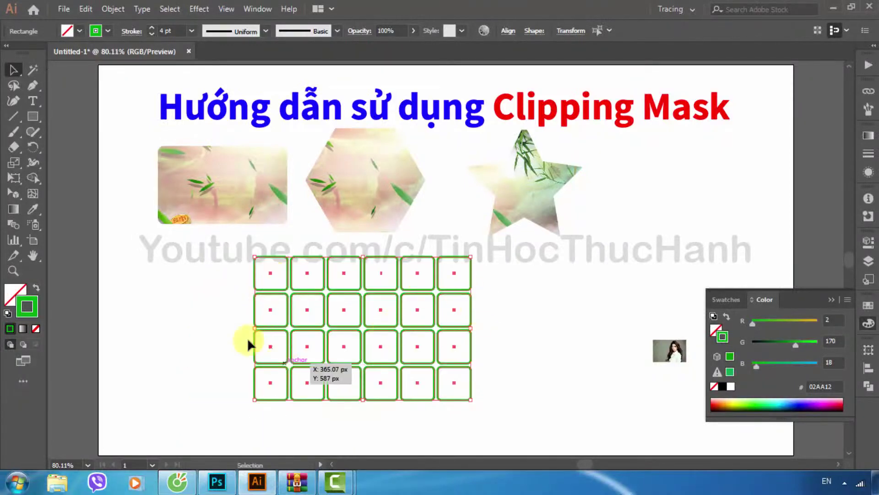
{"action": "left_click", "coordinate": [219, 325]}
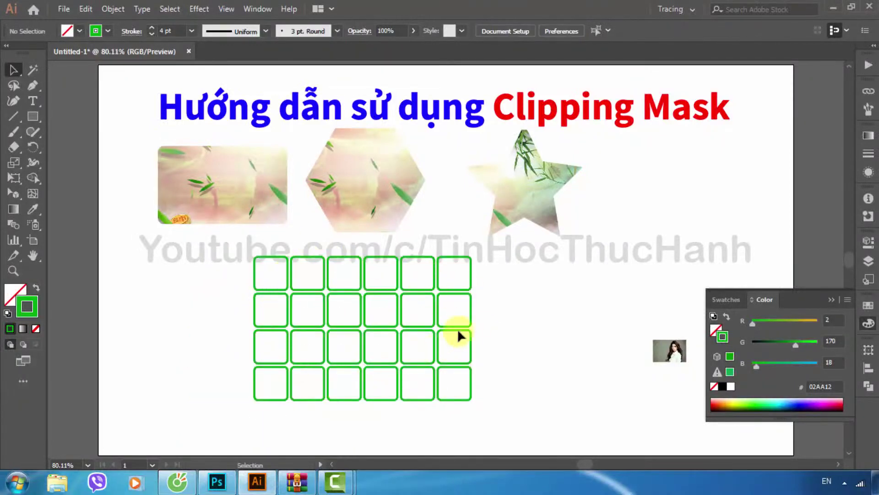
Step: Scale up the small lower-right portrait photo and fit it beneath the 6 × 4 green grid
{"action": "left_click", "coordinate": [235, 192]}
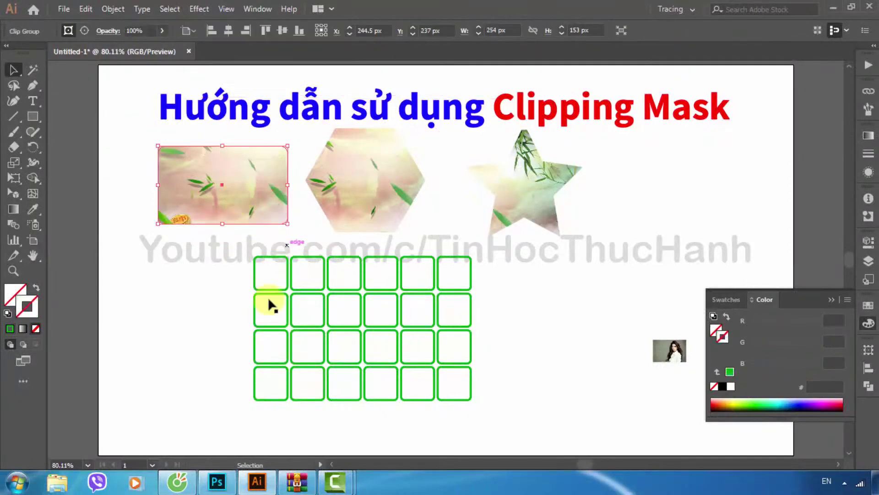
{"action": "left_click", "coordinate": [670, 351]}
{"action": "left_click_drag", "start_coordinate": [654, 340], "coordinate": [362, 146]}
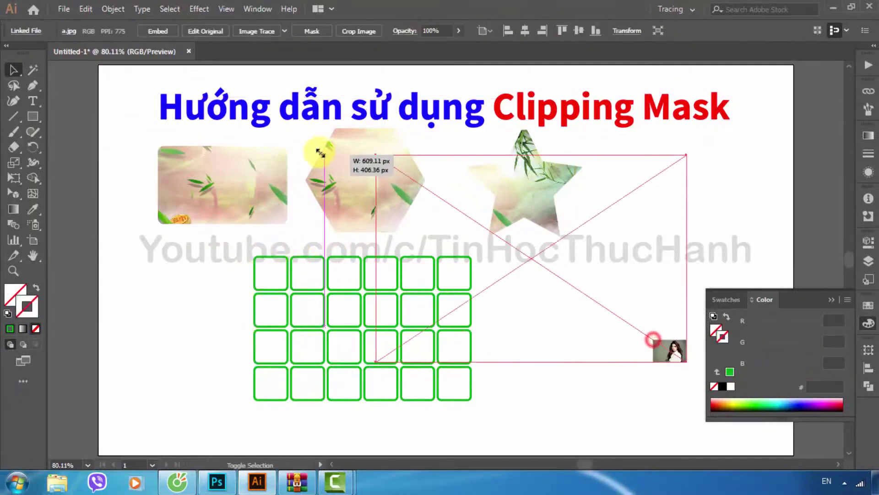
{"action": "left_click_drag", "start_coordinate": [523, 243], "coordinate": [363, 307]}
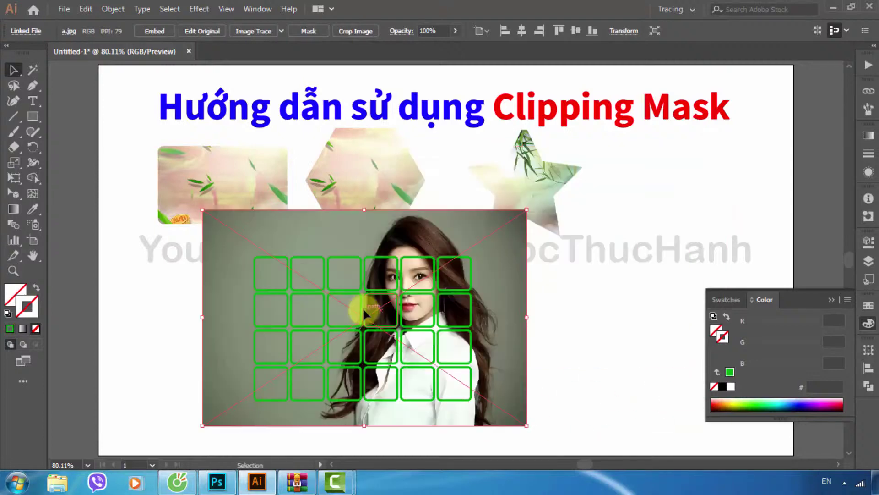
{"action": "left_click_drag", "start_coordinate": [202, 209], "coordinate": [224, 224]}
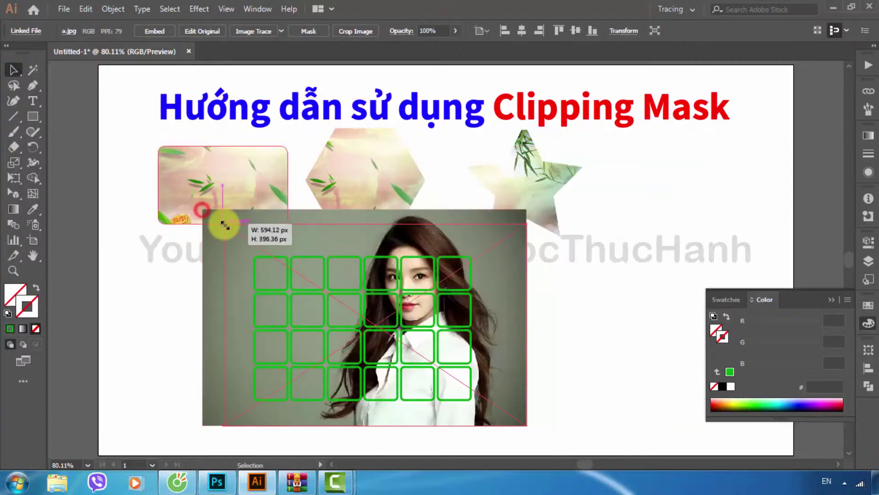
{"action": "left_click_drag", "start_coordinate": [222, 311], "coordinate": [212, 327]}
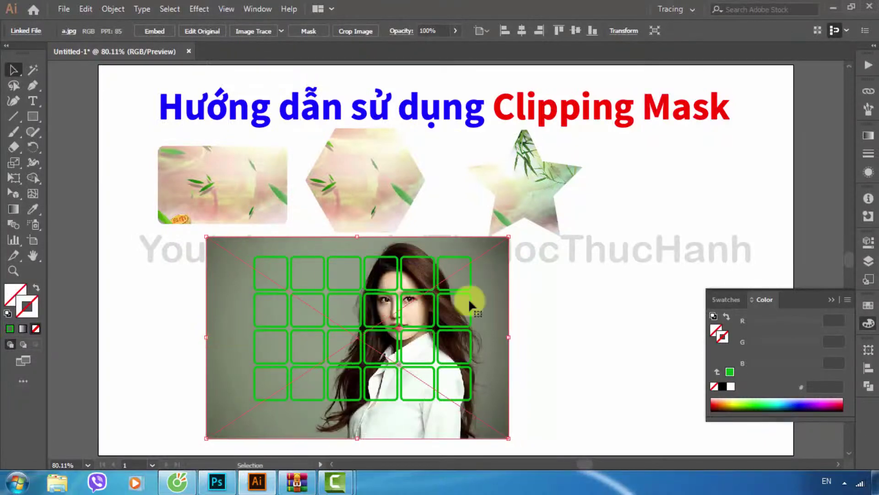
{"action": "left_click", "coordinate": [550, 311]}
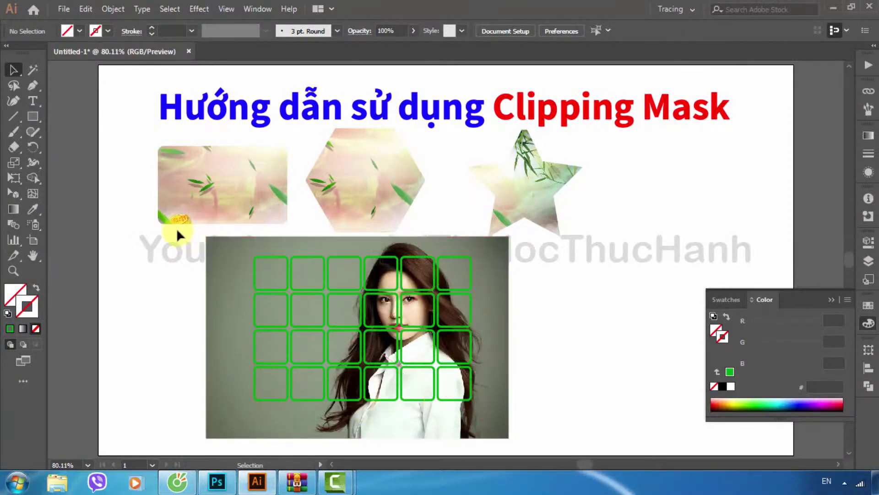
{"action": "left_click_drag", "start_coordinate": [181, 228], "coordinate": [520, 449]}
{"action": "left_click", "coordinate": [380, 187], "text": "shift"}
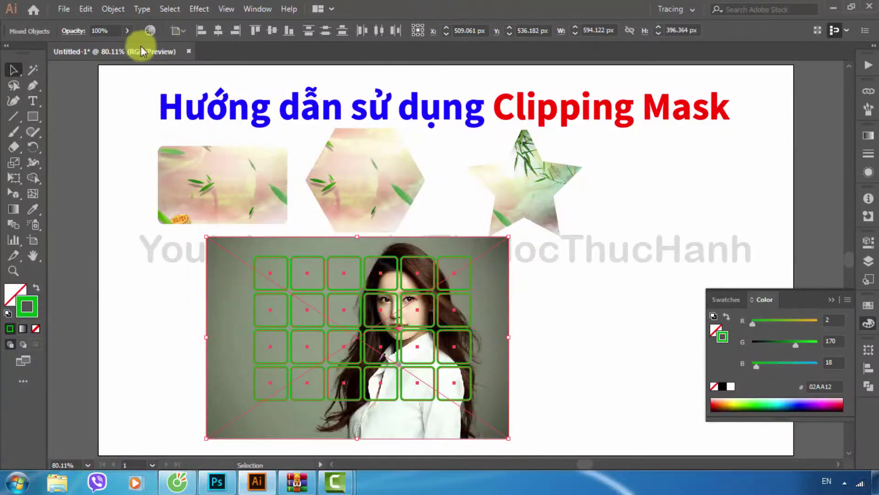
{"action": "left_click", "coordinate": [112, 9]}
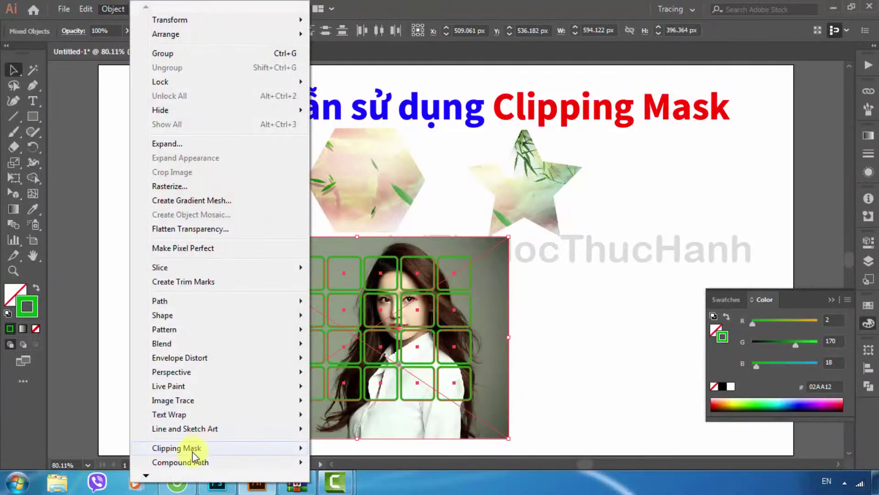
{"action": "mouse_move", "coordinate": [177, 448]}
{"action": "left_click", "coordinate": [339, 448]}
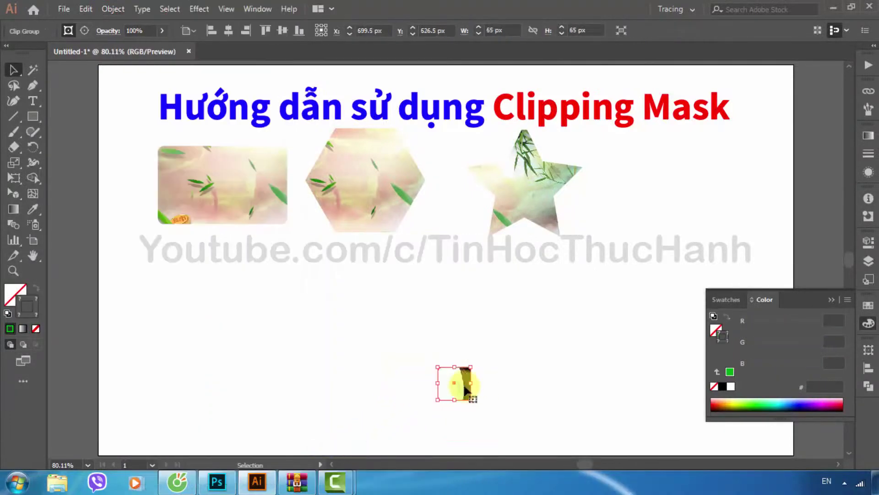
{"action": "left_click", "coordinate": [436, 373]}
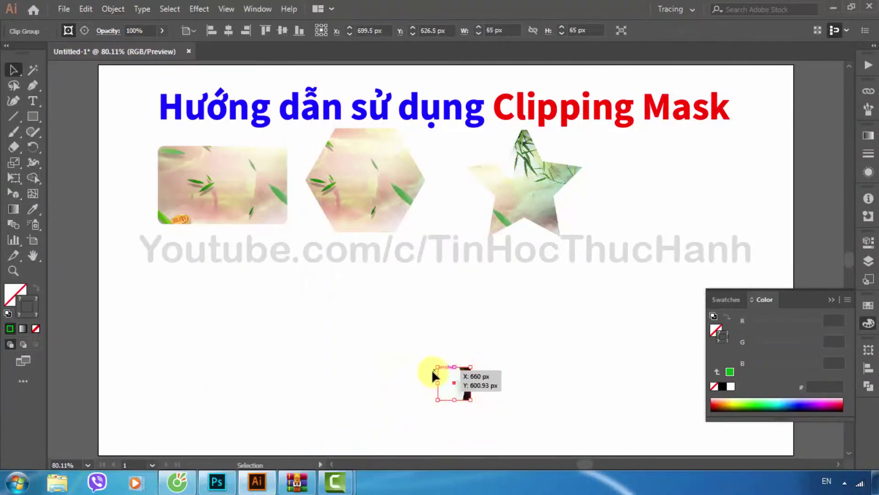
{"action": "key", "text": "ctrl+z"}
{"action": "left_click", "coordinate": [138, 310]}
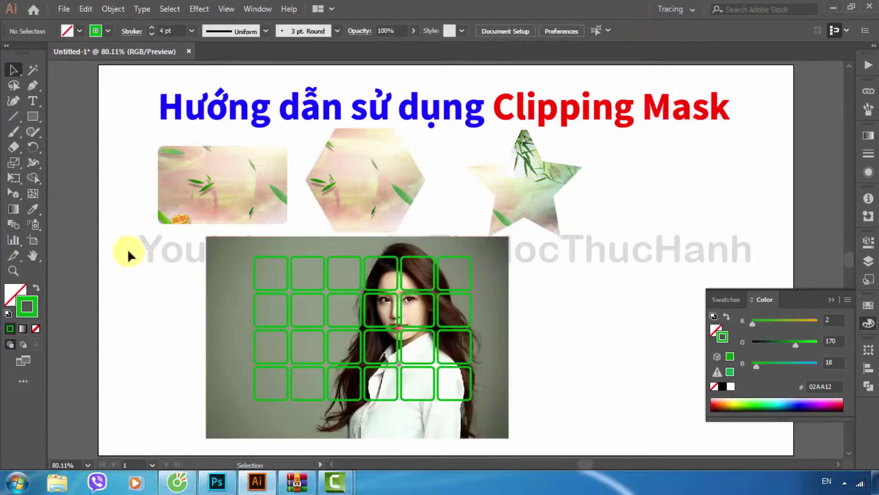
Step: Make the 24 green rounded squares one compound path, then select it with the photo
{"action": "left_click_drag", "start_coordinate": [129, 251], "coordinate": [550, 417]}
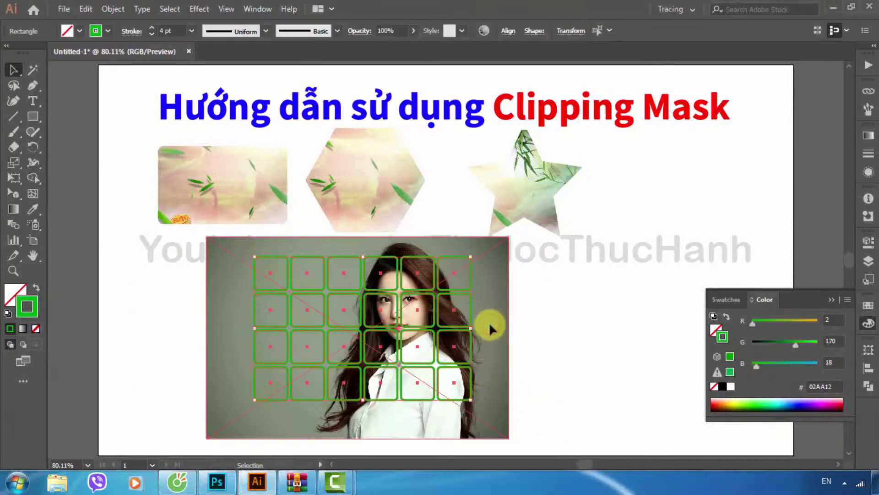
{"action": "left_click", "coordinate": [111, 9]}
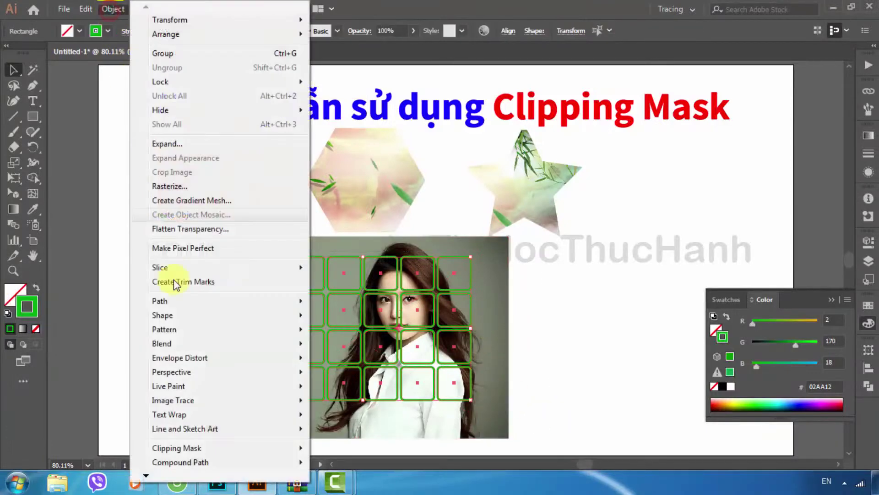
{"action": "mouse_move", "coordinate": [180, 462]}
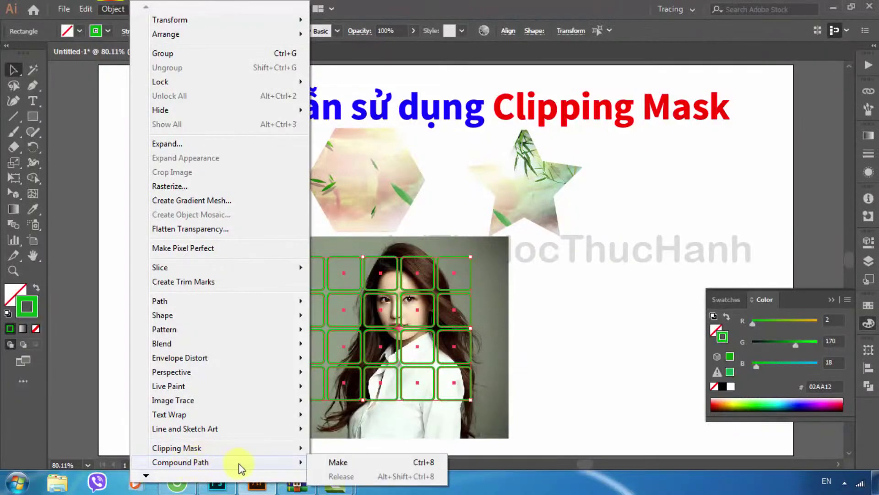
{"action": "left_click", "coordinate": [356, 463]}
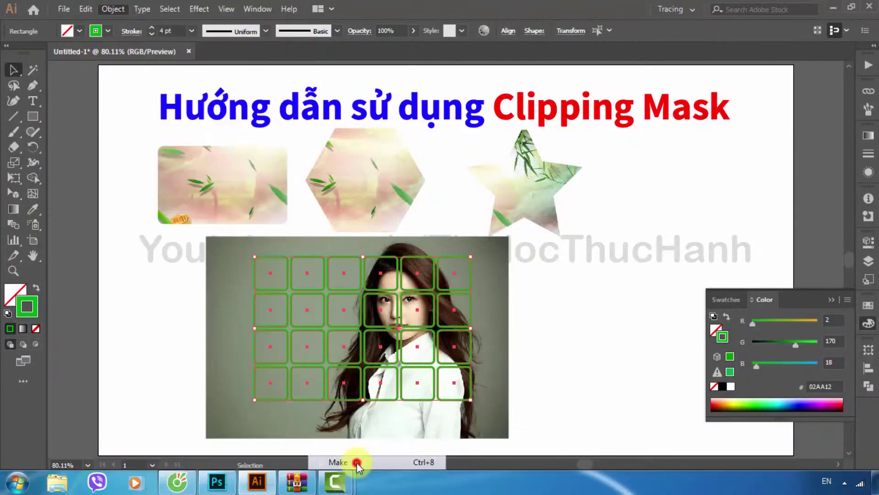
{"action": "left_click", "coordinate": [151, 315]}
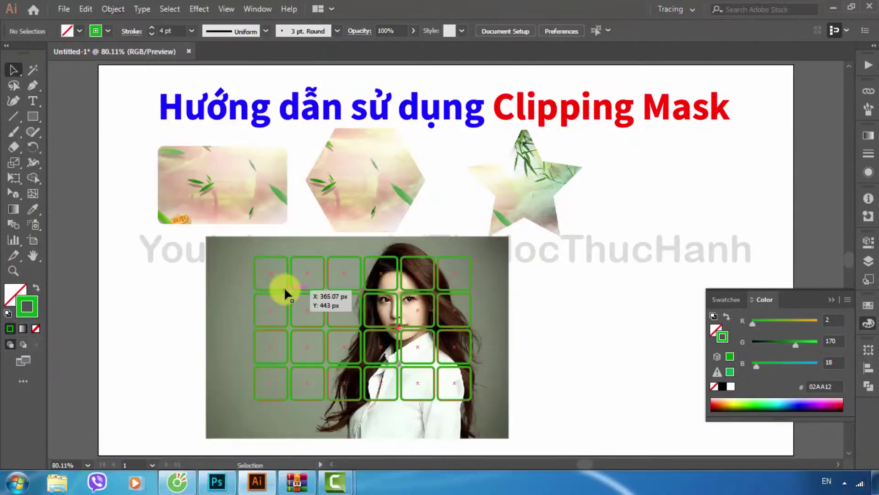
{"action": "left_click", "coordinate": [284, 286]}
{"action": "left_click", "coordinate": [572, 359]}
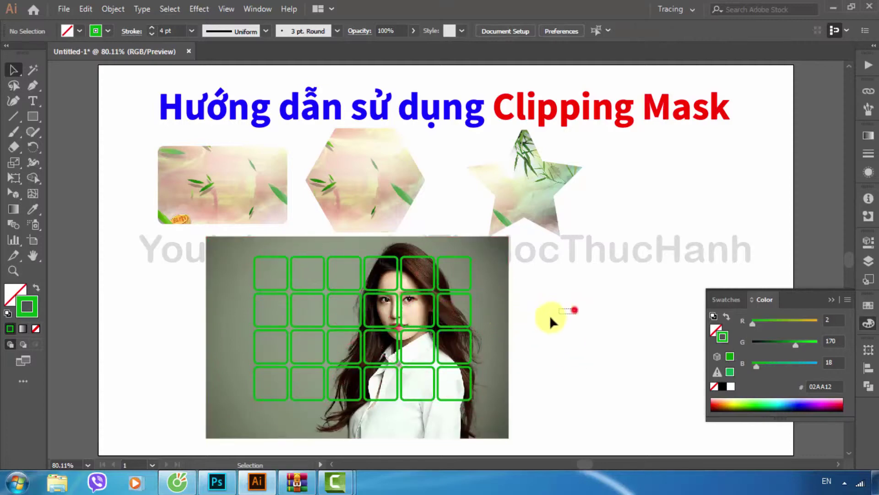
{"action": "left_click_drag", "start_coordinate": [551, 311], "coordinate": [301, 364]}
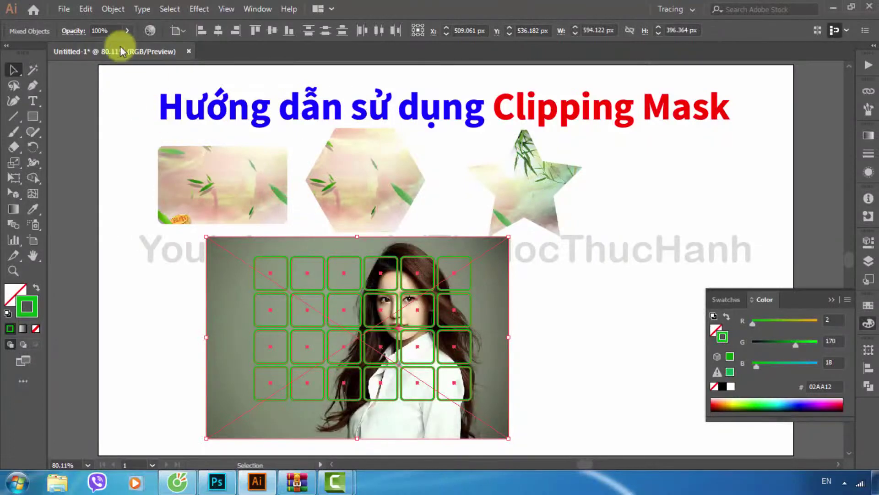
Step: Clip the portrait photo with the compound square grid into 24 rounded tiles
{"action": "left_click", "coordinate": [111, 12]}
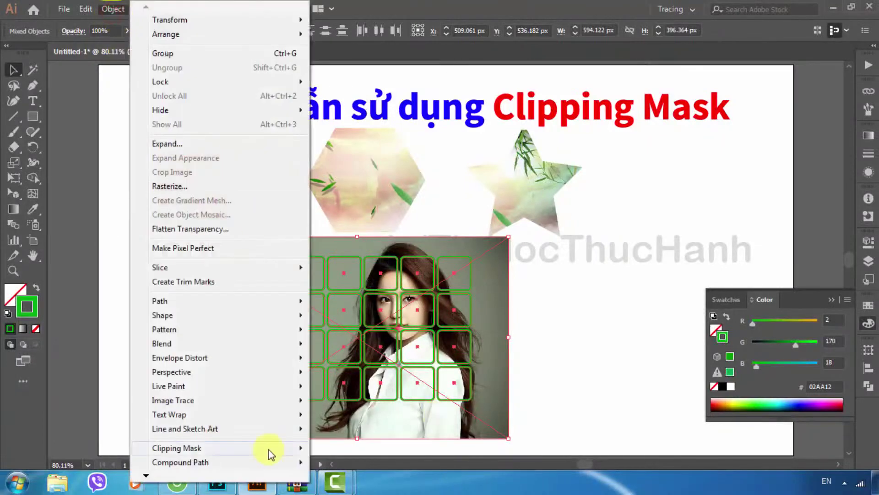
{"action": "left_click", "coordinate": [235, 450]}
{"action": "left_click", "coordinate": [381, 450]}
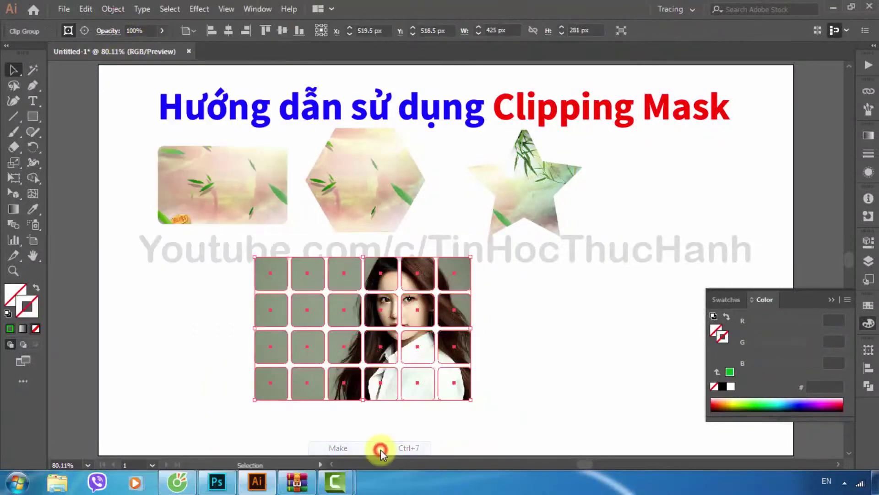
{"action": "left_click", "coordinate": [549, 376]}
Step: Move the tiled portrait group to the lower left of the page
{"action": "left_click_drag", "start_coordinate": [581, 383], "coordinate": [206, 245]}
{"action": "left_click_drag", "start_coordinate": [344, 321], "coordinate": [383, 339]}
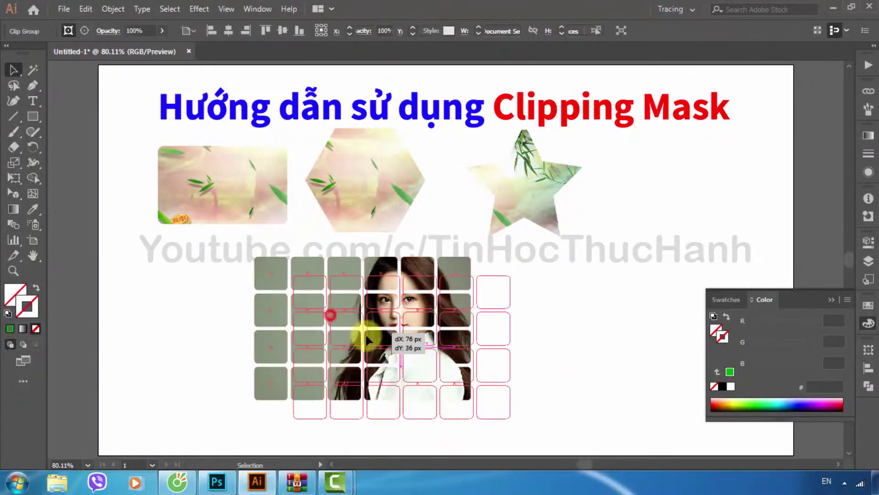
{"action": "left_click", "coordinate": [549, 340]}
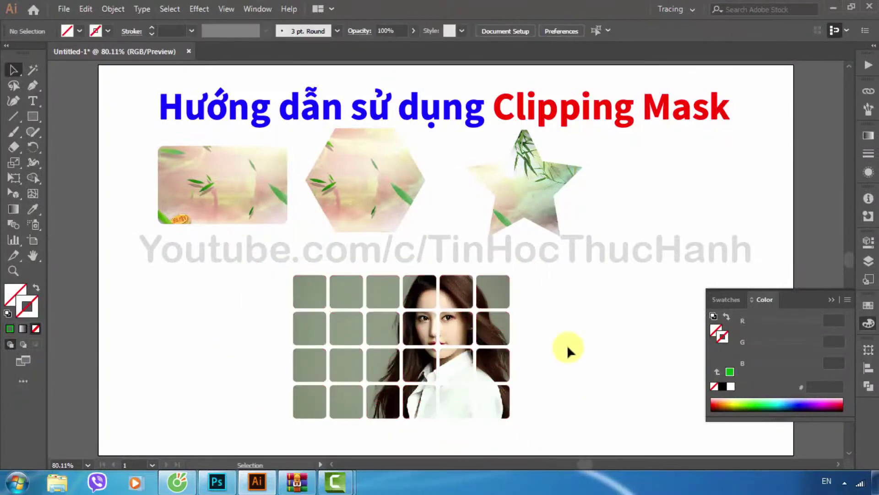
{"action": "left_click_drag", "start_coordinate": [453, 298], "coordinate": [280, 284]}
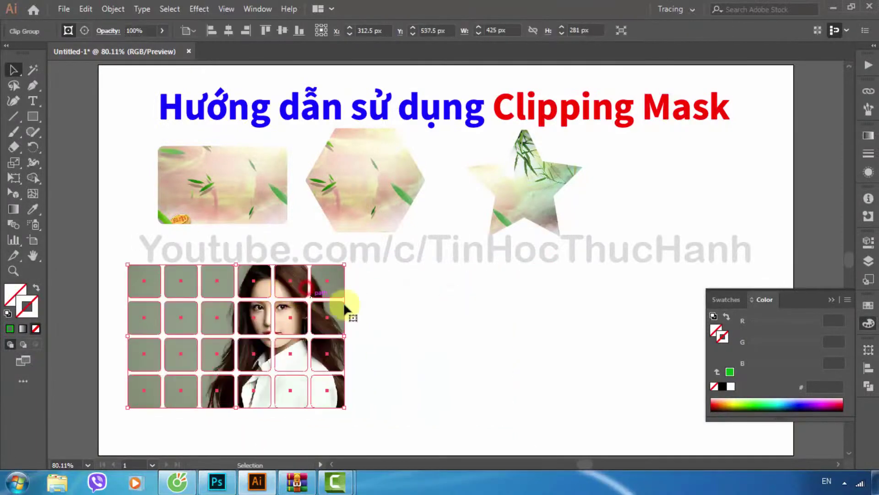
{"action": "left_click", "coordinate": [402, 301]}
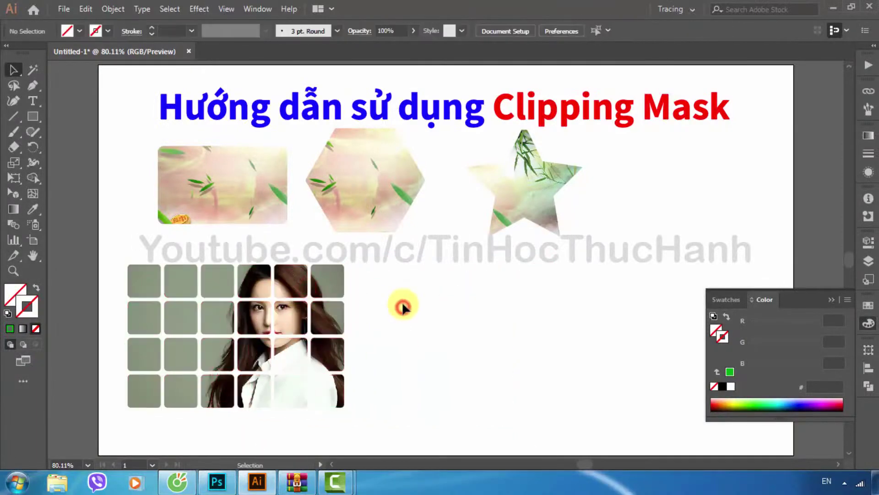
{"action": "left_click", "coordinate": [380, 113]}
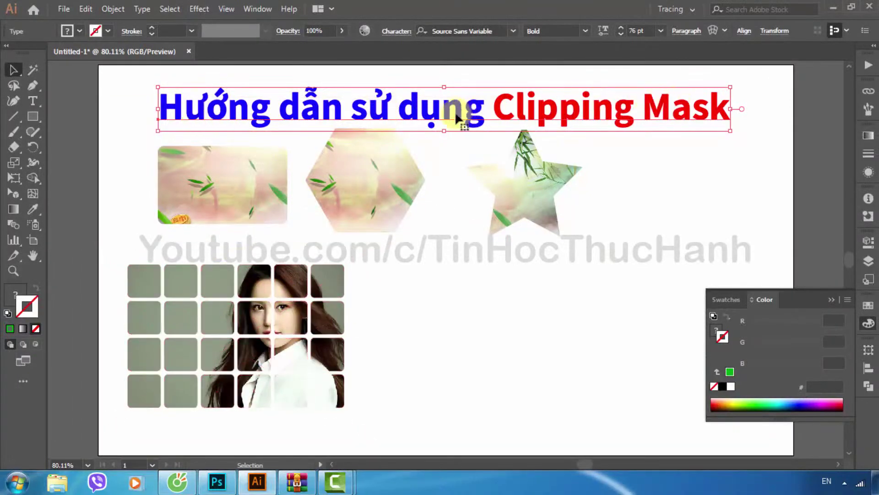
Step: Alt-drag a copy of the title 300 px lower and shift the tiled portrait down
{"action": "left_click_drag", "start_coordinate": [469, 118], "coordinate": [441, 321]}
{"action": "left_click", "coordinate": [429, 359]}
{"action": "left_click_drag", "start_coordinate": [279, 368], "coordinate": [313, 382]}
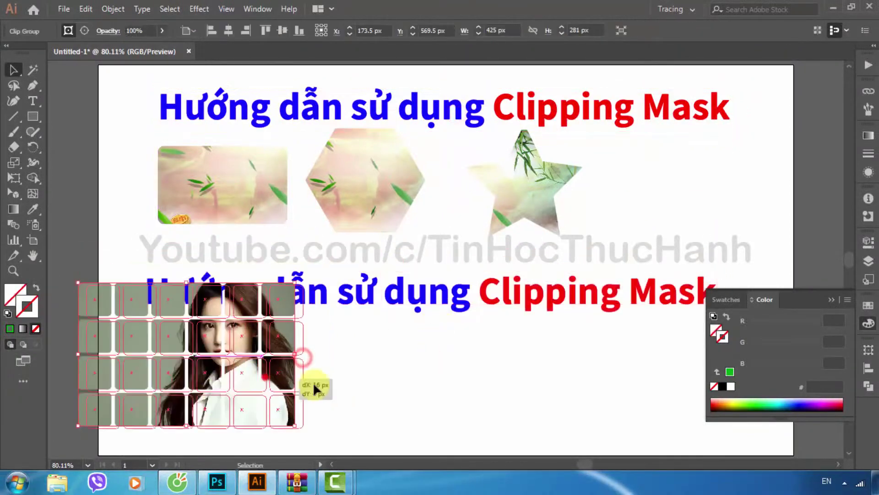
Step: Delete the tile clipping path inside the portrait group to reveal the full photo
{"action": "double_click", "coordinate": [303, 367]}
{"action": "left_click", "coordinate": [202, 339]}
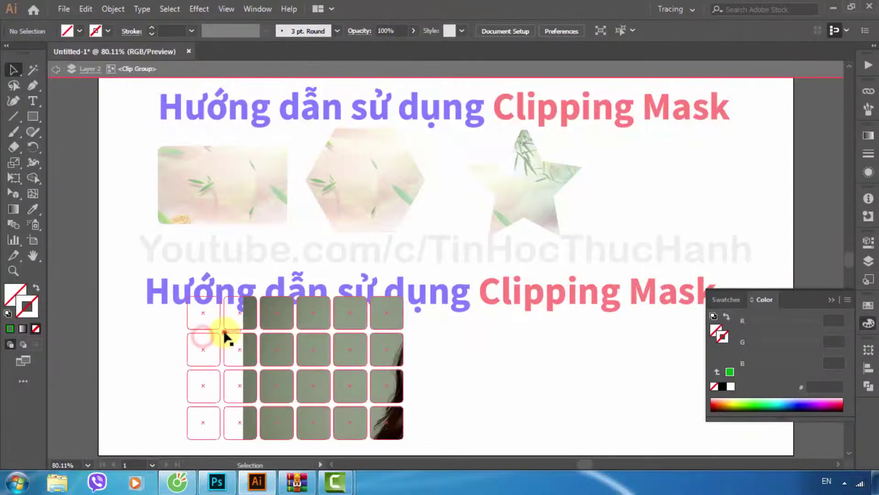
{"action": "key", "text": "Delete"}
{"action": "left_click", "coordinate": [336, 356]}
{"action": "double_click", "coordinate": [200, 248]}
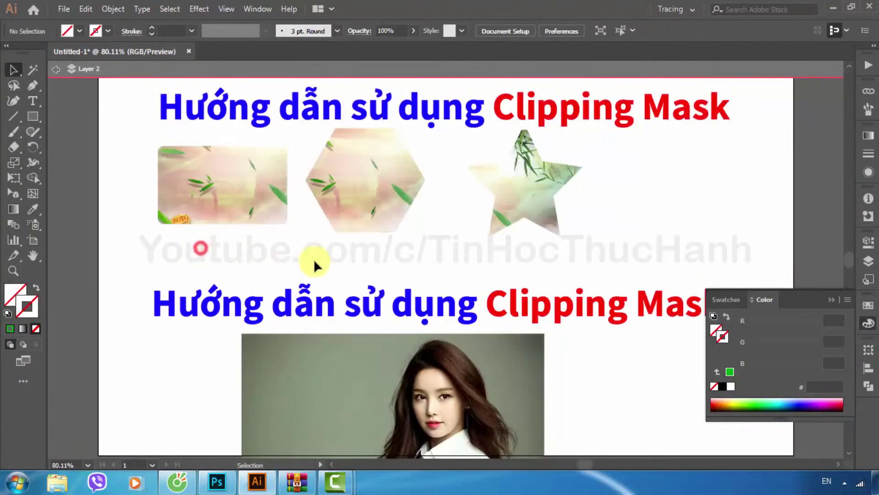
Step: Place the photo below the lower heading copy and select both together
{"action": "left_click", "coordinate": [57, 70]}
{"action": "left_click", "coordinate": [205, 297]}
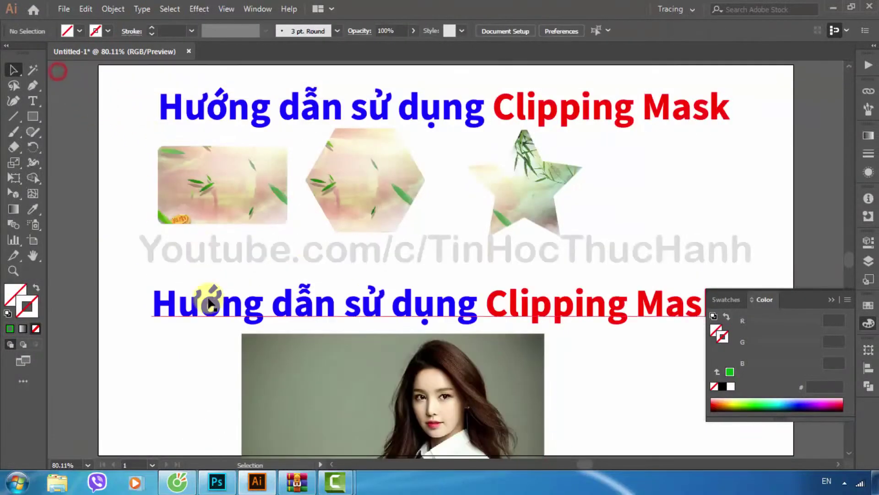
{"action": "mouse_move", "coordinate": [369, 380]}
{"action": "left_mouse_down"}
{"action": "mouse_move", "coordinate": [384, 174]}
{"action": "mouse_move", "coordinate": [356, 185]}
{"action": "left_mouse_up"}
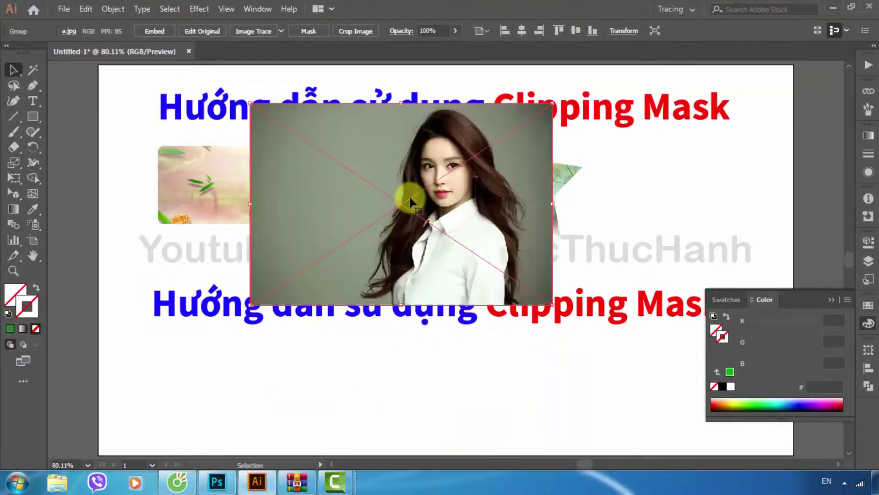
{"action": "left_click_drag", "start_coordinate": [408, 199], "coordinate": [391, 398]}
{"action": "left_click", "coordinate": [215, 297]}
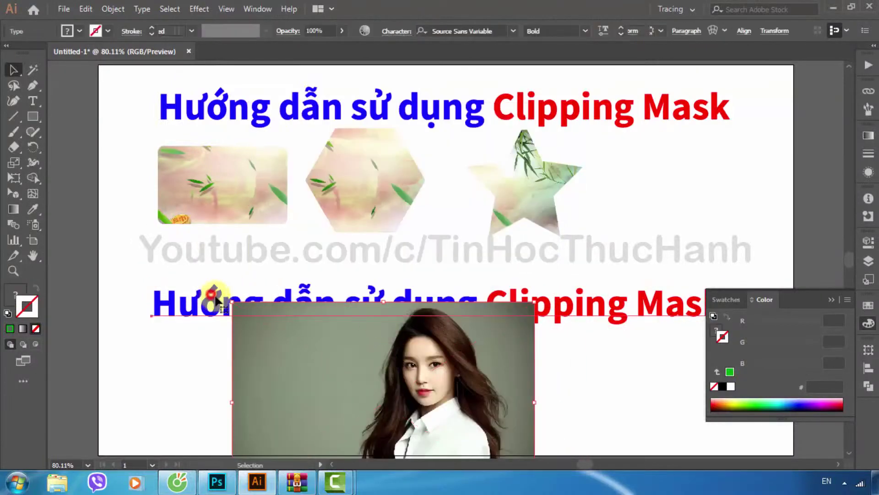
{"action": "left_click_drag", "start_coordinate": [215, 300], "coordinate": [184, 276]}
{"action": "left_click", "coordinate": [383, 380]}
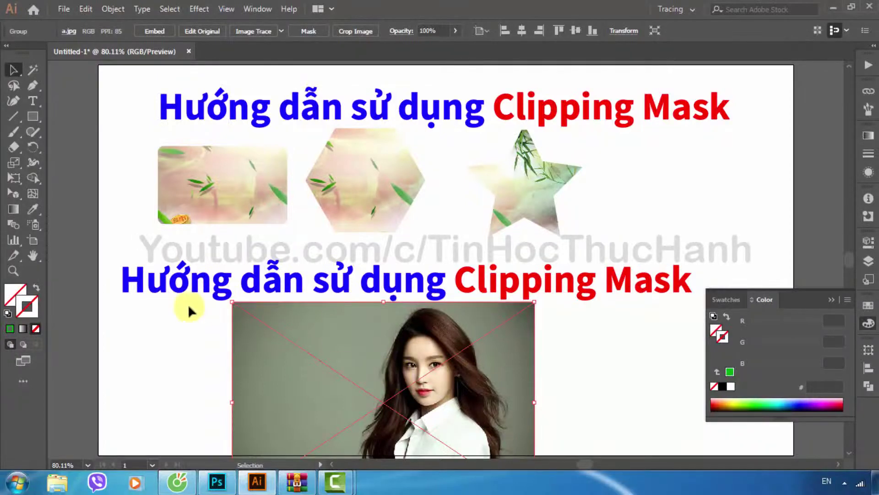
{"action": "left_click", "coordinate": [426, 288], "text": "shift"}
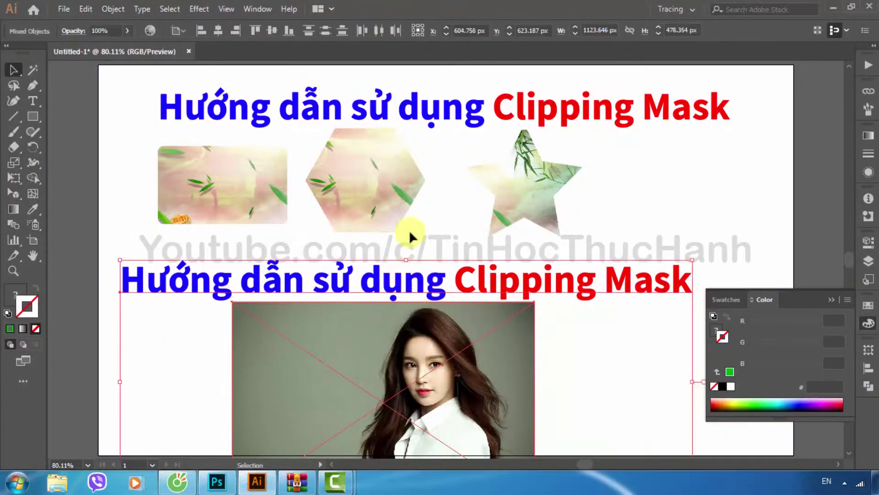
{"action": "left_click", "coordinate": [113, 9]}
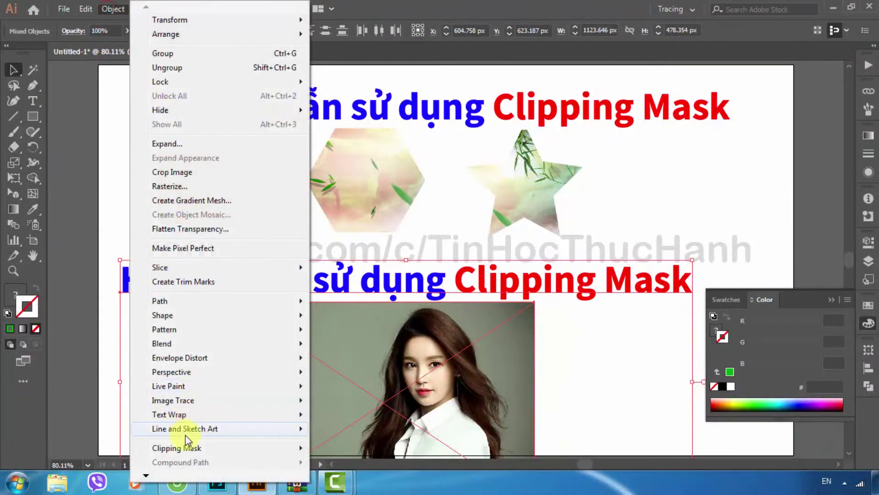
Step: Attempt a clipping mask from heading and photo, then dismiss the resulting error
{"action": "left_click", "coordinate": [192, 448]}
{"action": "left_click", "coordinate": [350, 452]}
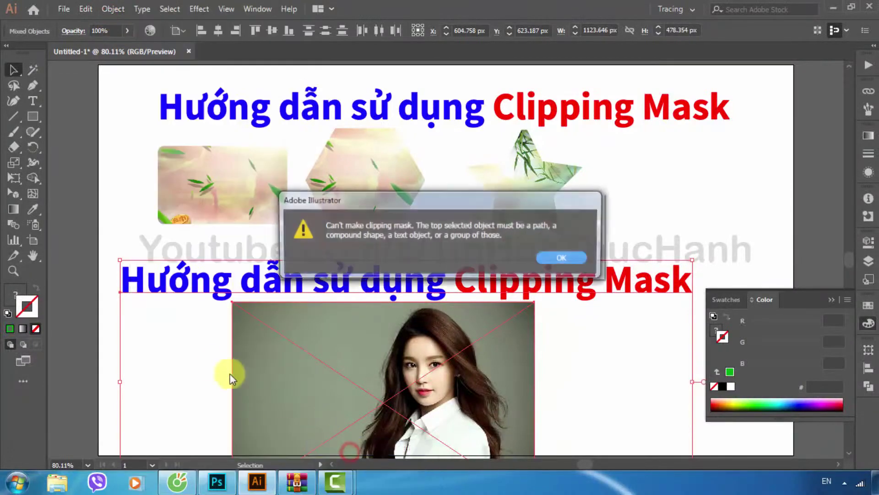
{"action": "left_click", "coordinate": [555, 261]}
{"action": "left_click", "coordinate": [150, 331]}
Step: Move the heading onto the photo, Bring to Front, and select it with the photo
{"action": "left_click_drag", "start_coordinate": [138, 287], "coordinate": [140, 314]}
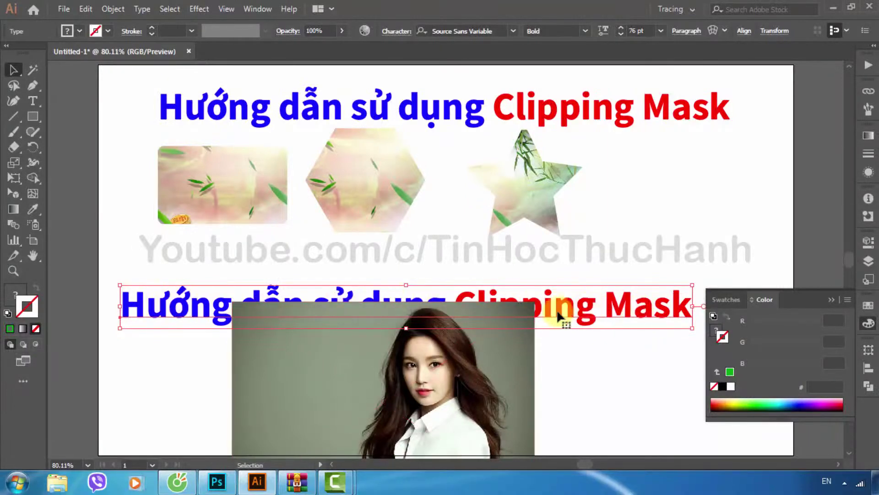
{"action": "left_click_drag", "start_coordinate": [588, 311], "coordinate": [588, 334]}
{"action": "left_click", "coordinate": [232, 345], "text": "shift"}
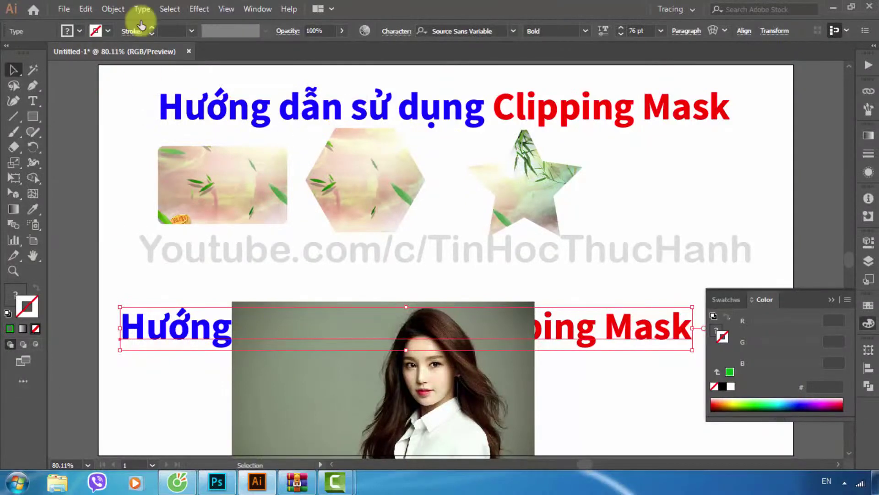
{"action": "right_click", "coordinate": [175, 327]}
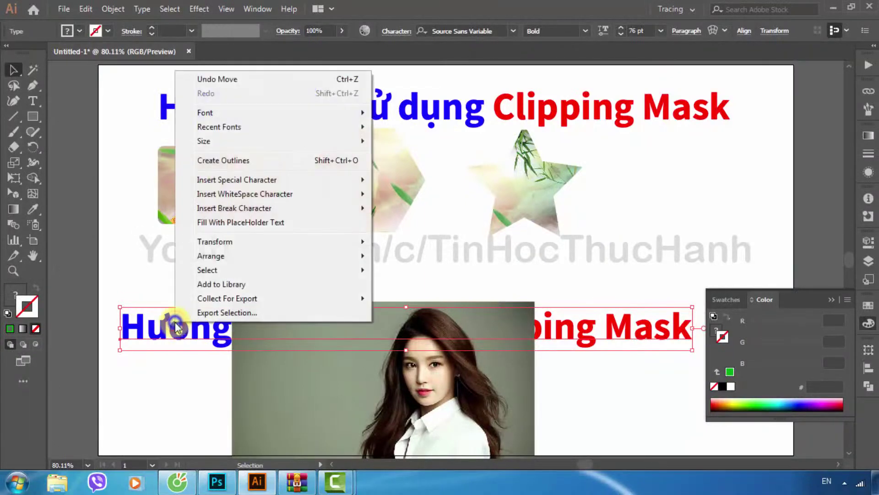
{"action": "left_click", "coordinate": [237, 257]}
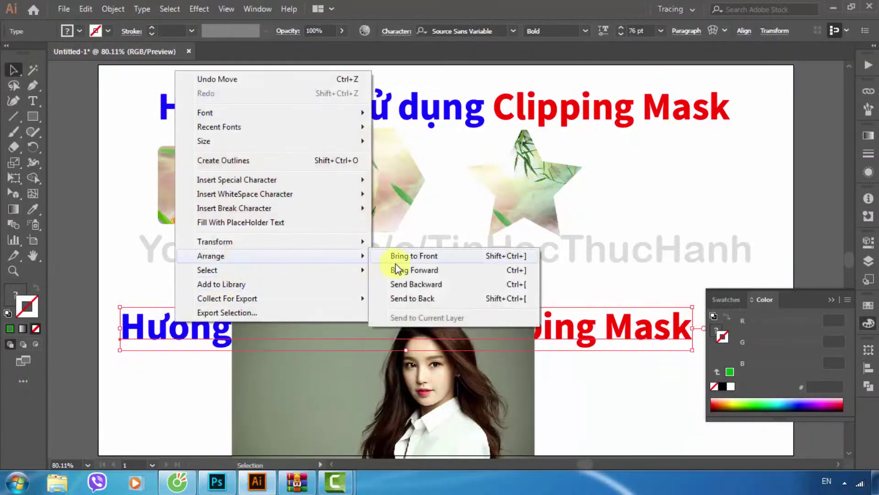
{"action": "left_click", "coordinate": [414, 256]}
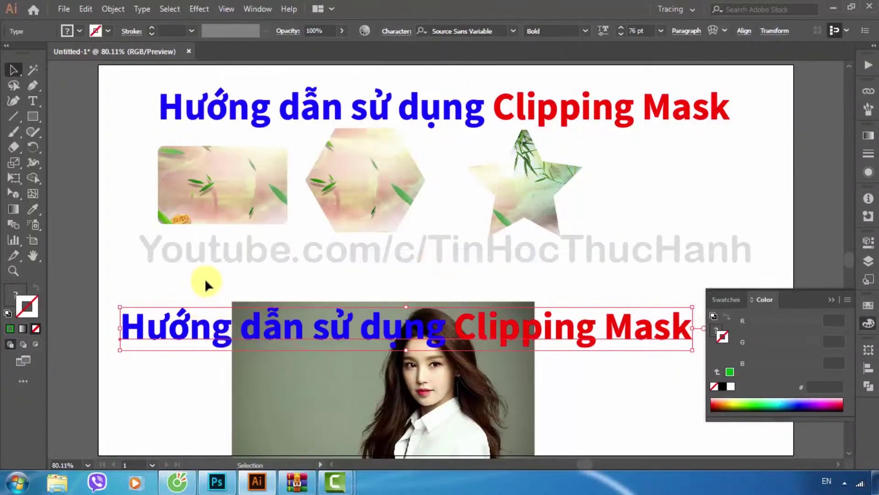
{"action": "left_click", "coordinate": [392, 383], "text": "shift"}
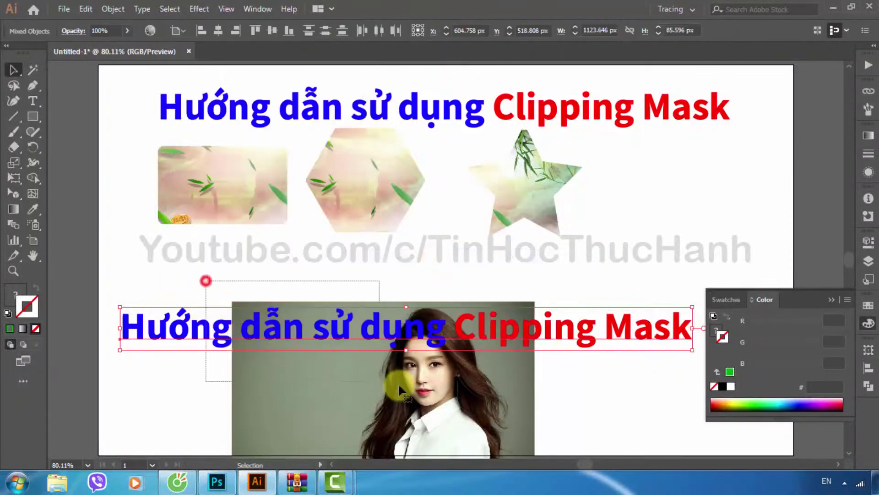
Step: Clip the portrait photo inside the lower heading text and shift the photo within the clip
{"action": "left_click", "coordinate": [114, 16]}
{"action": "mouse_move", "coordinate": [177, 448]}
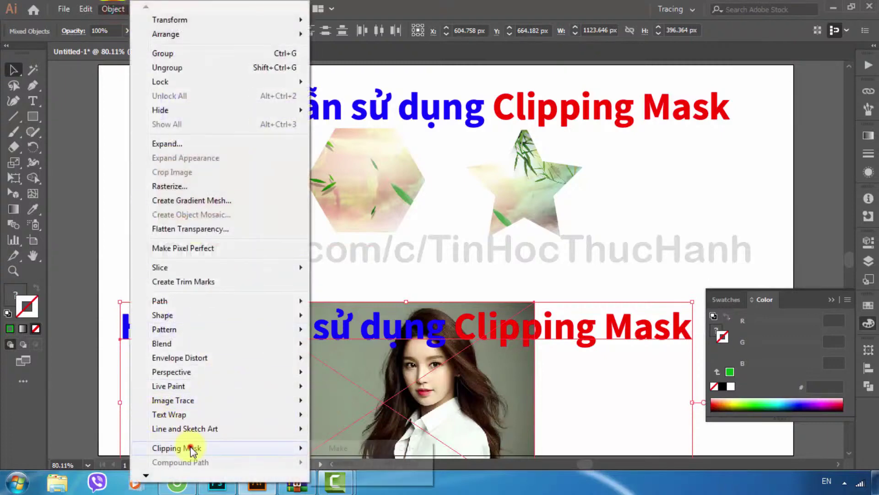
{"action": "left_click", "coordinate": [347, 449]}
{"action": "left_click", "coordinate": [169, 292]}
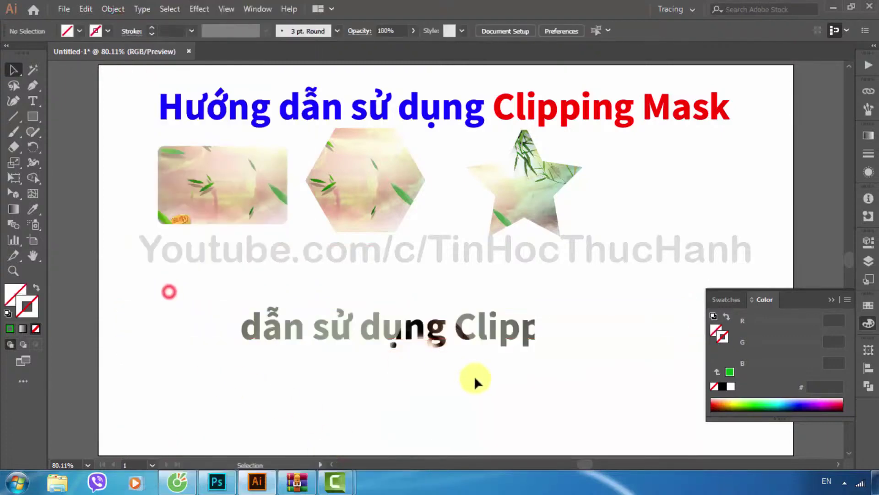
{"action": "left_click", "coordinate": [435, 337]}
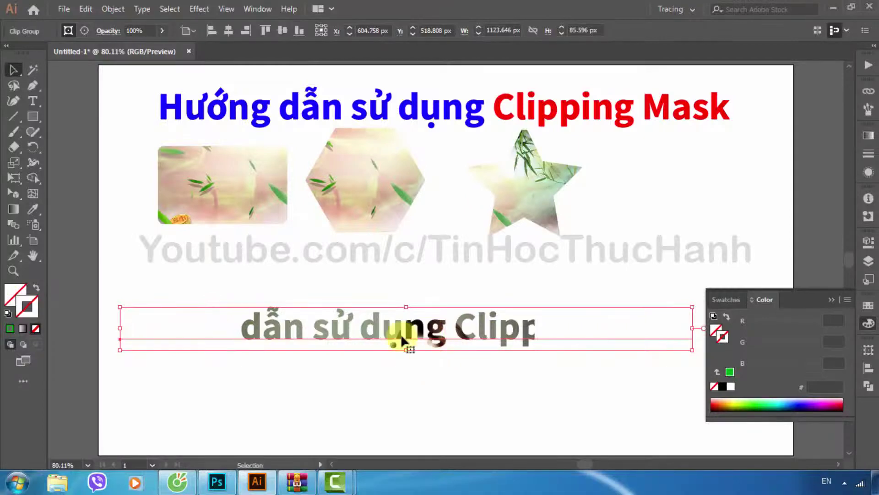
{"action": "left_click", "coordinate": [431, 383]}
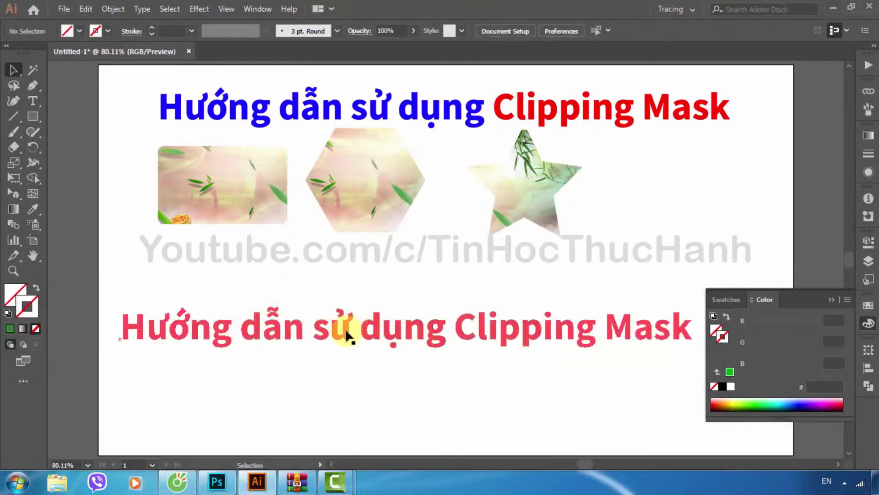
{"action": "double_click", "coordinate": [347, 337]}
{"action": "mouse_move", "coordinate": [344, 339]}
{"action": "left_mouse_down"}
{"action": "mouse_move", "coordinate": [409, 375]}
{"action": "mouse_move", "coordinate": [363, 357]}
{"action": "mouse_move", "coordinate": [281, 361]}
{"action": "mouse_move", "coordinate": [307, 347]}
{"action": "left_mouse_up"}
Step: Stretch the photo inside the clipped heading wider so it covers the whole heading
{"action": "left_click", "coordinate": [309, 347]}
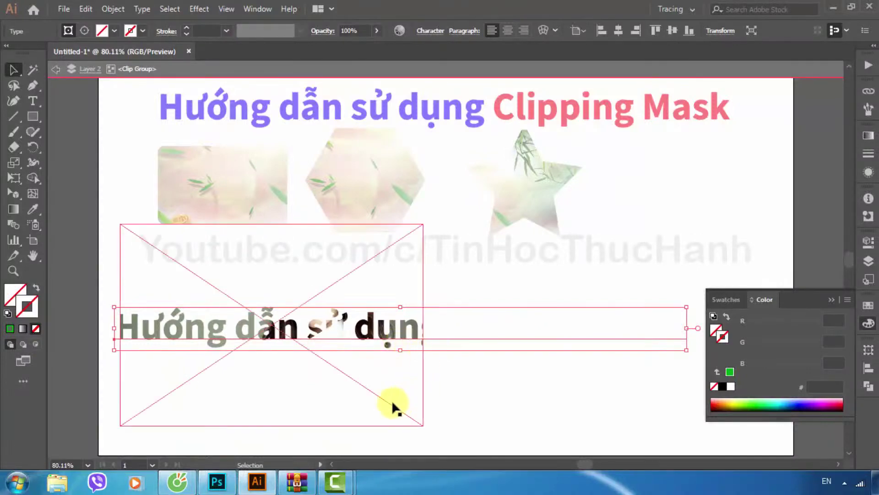
{"action": "left_click", "coordinate": [398, 401]}
{"action": "left_click_drag", "start_coordinate": [422, 326], "coordinate": [693, 325]}
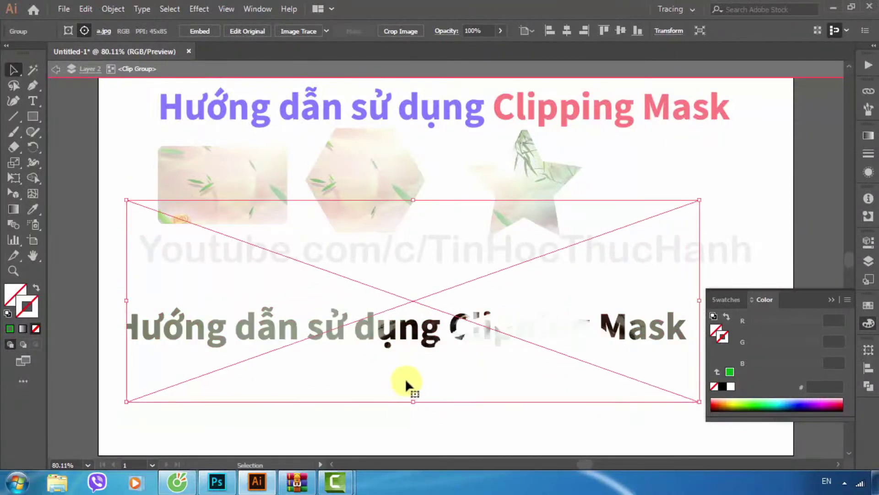
{"action": "left_click_drag", "start_coordinate": [402, 412], "coordinate": [395, 390]}
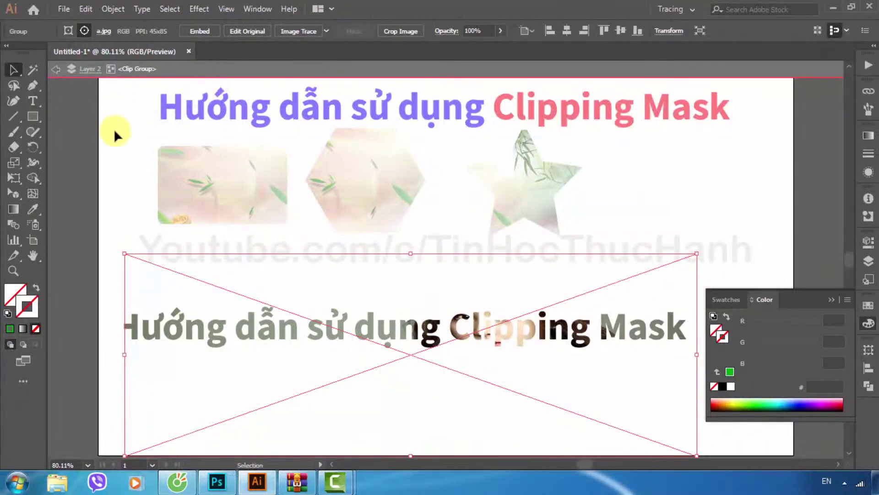
{"action": "double_click", "coordinate": [129, 220]}
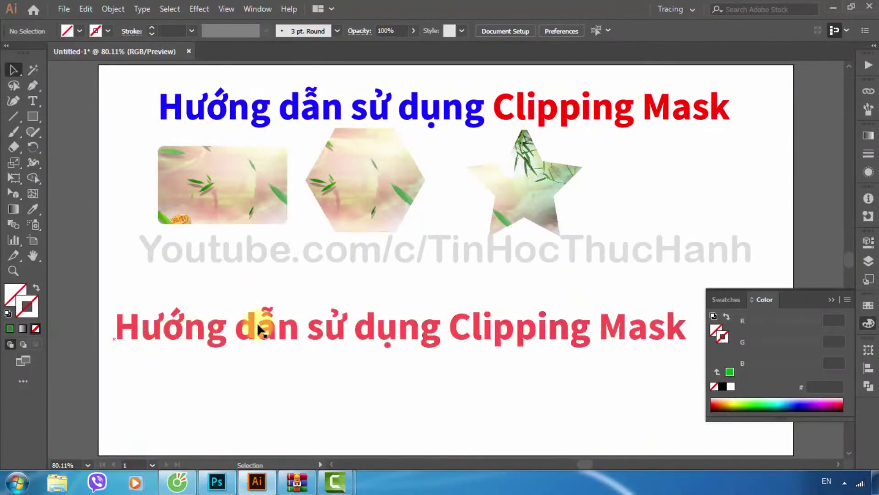
Step: Move the clipped heading group up about 105 px
{"action": "left_click_drag", "start_coordinate": [474, 336], "coordinate": [474, 289]}
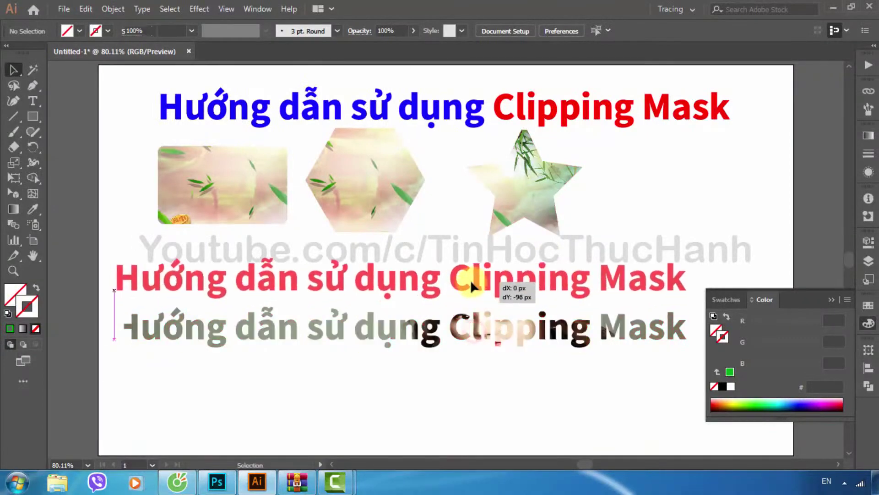
{"action": "left_click", "coordinate": [531, 359]}
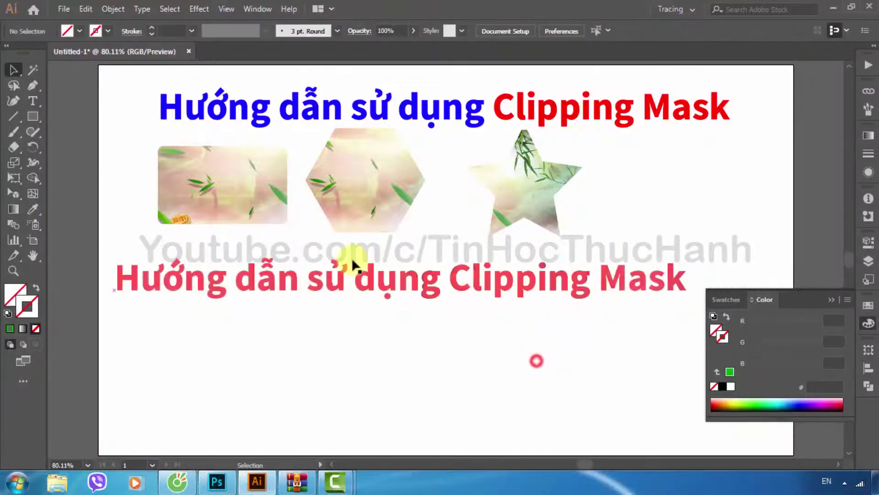
{"action": "left_click", "coordinate": [369, 286]}
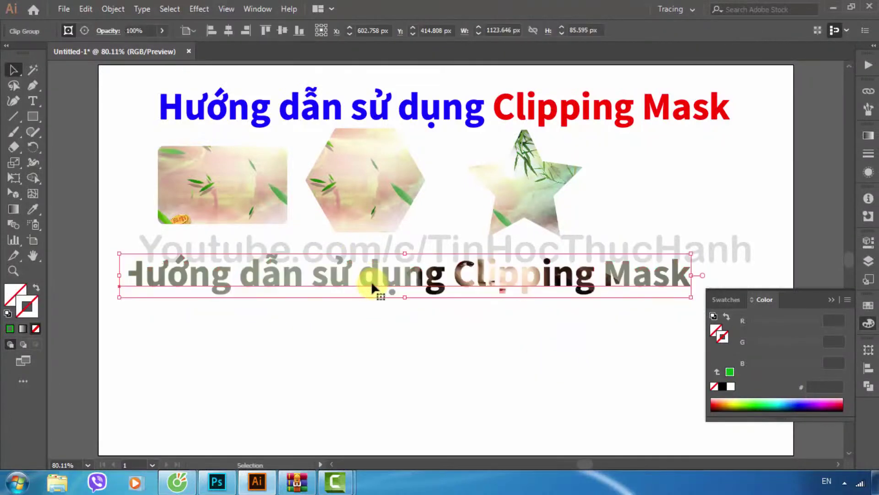
{"action": "left_click_drag", "start_coordinate": [371, 281], "coordinate": [375, 273]}
Step: Reposition the photo within the clipped heading, then move the woman photo lower on the artboard
{"action": "double_click", "coordinate": [376, 273]}
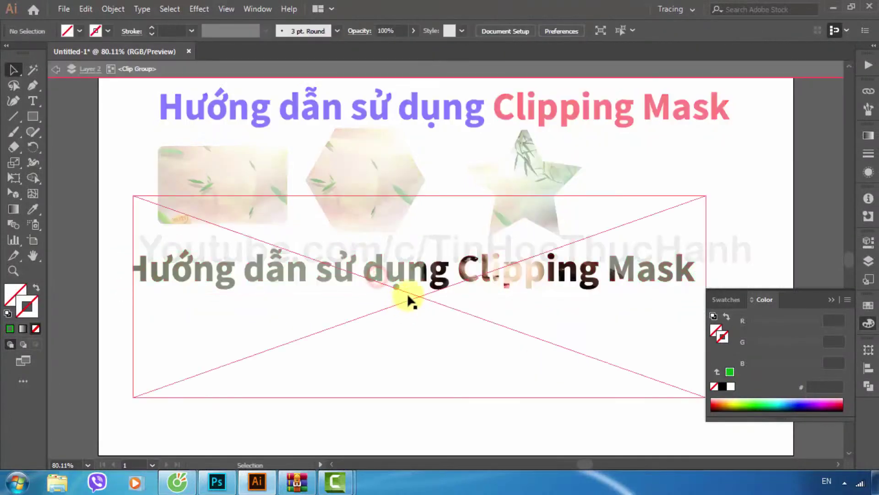
{"action": "left_click_drag", "start_coordinate": [261, 359], "coordinate": [298, 363]}
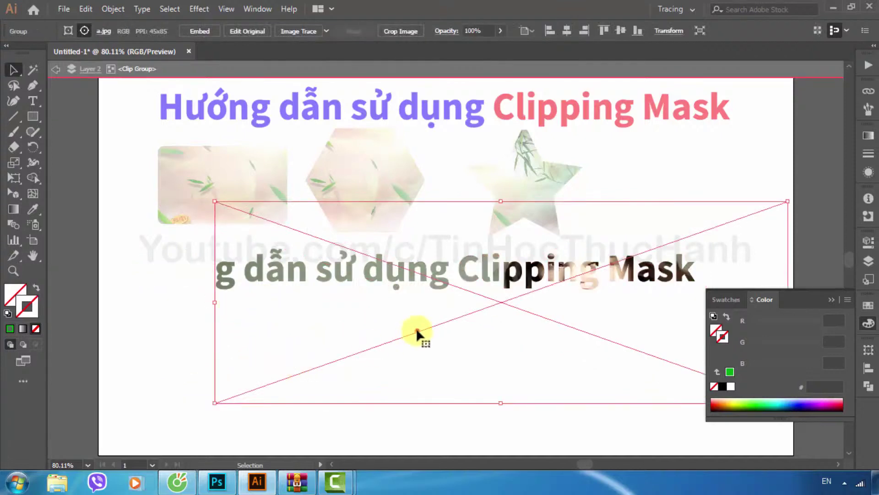
{"action": "left_click_drag", "start_coordinate": [416, 328], "coordinate": [276, 400]}
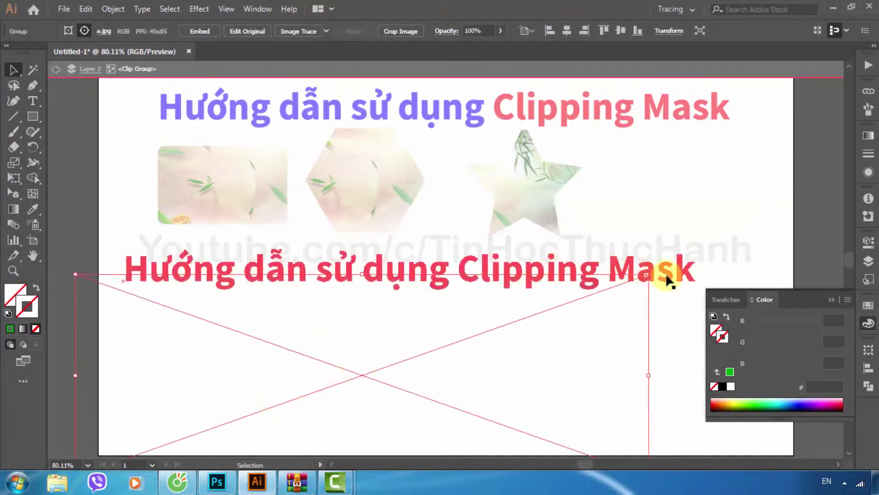
{"action": "left_click", "coordinate": [669, 278]}
{"action": "left_click_drag", "start_coordinate": [430, 328], "coordinate": [502, 291]}
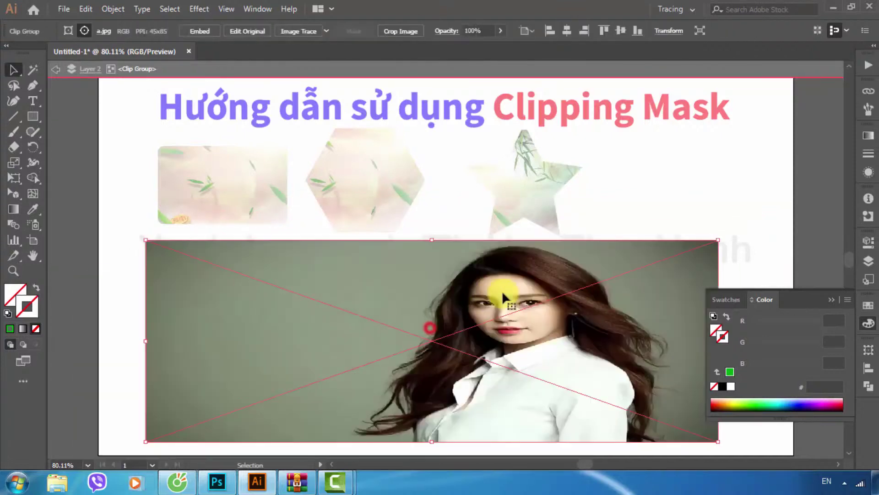
{"action": "left_click", "coordinate": [55, 70]}
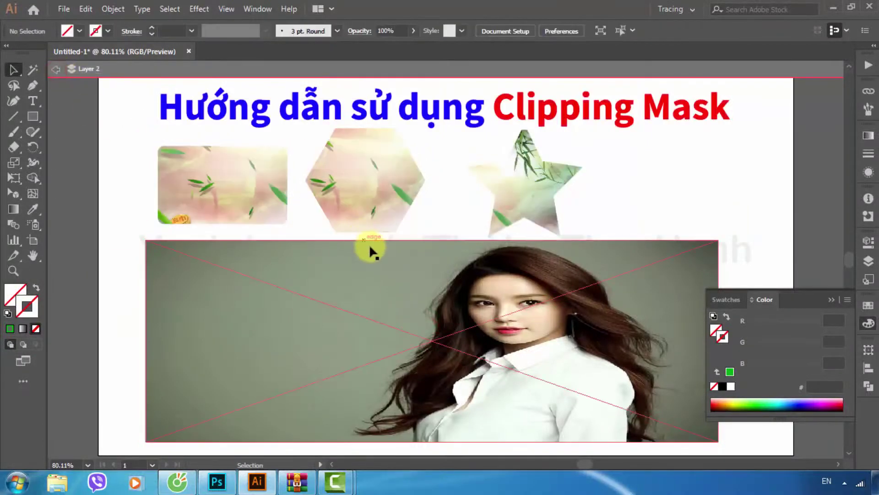
{"action": "mouse_move", "coordinate": [370, 249]}
{"action": "left_mouse_down"}
{"action": "mouse_move", "coordinate": [383, 374]}
{"action": "mouse_move", "coordinate": [405, 376]}
{"action": "left_mouse_up"}
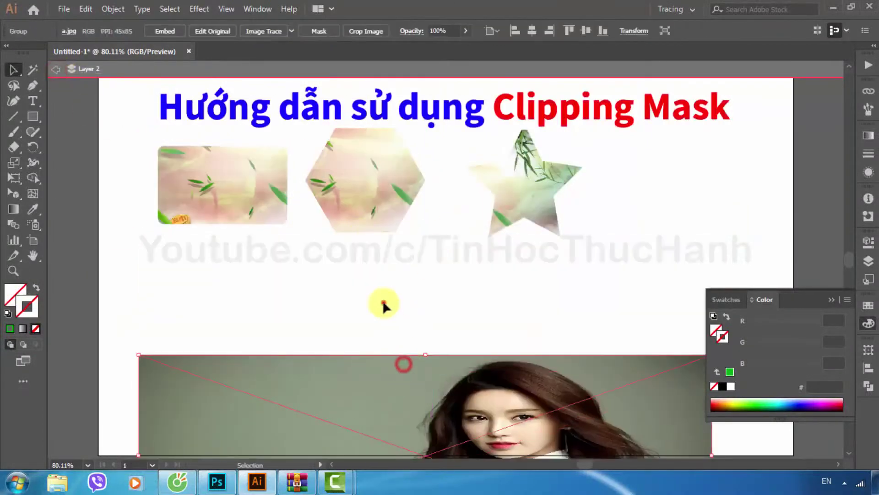
{"action": "left_click", "coordinate": [384, 303]}
Step: Add the text 'Tin Hoc Thuc Hanh' below the watermark and nudge it into place
{"action": "key", "text": "t"}
{"action": "left_click", "coordinate": [300, 296]}
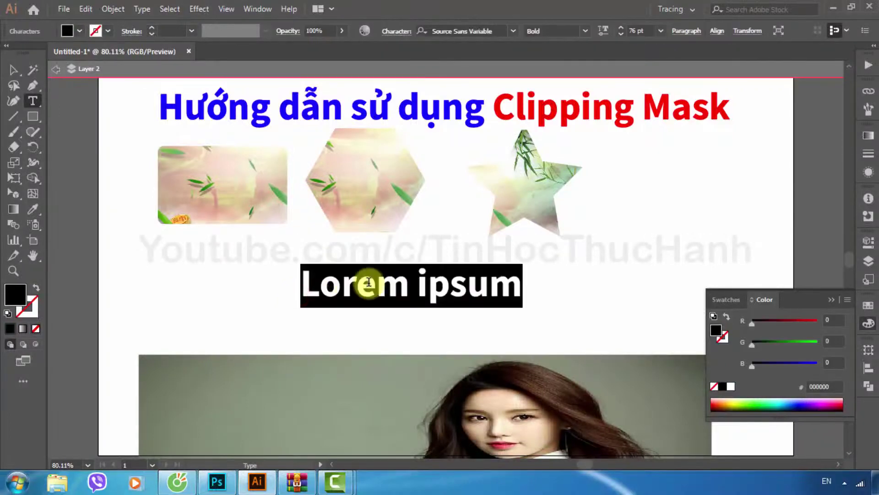
{"action": "type", "text": "Tin "}
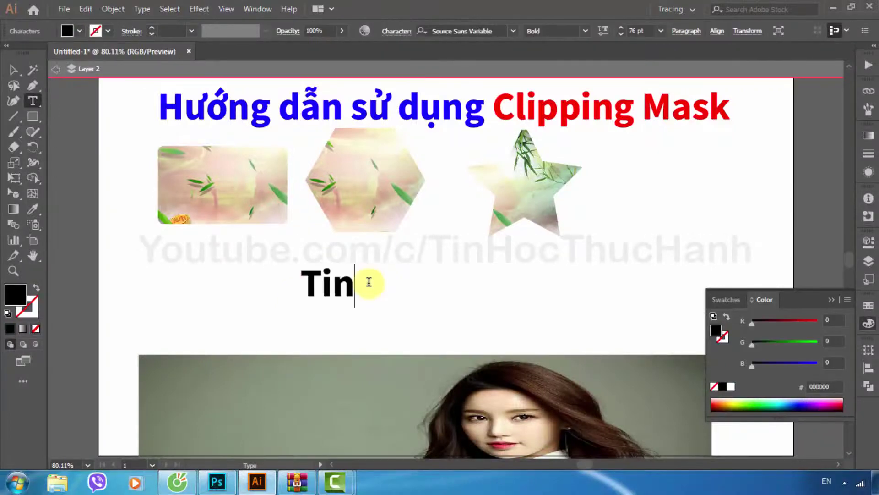
{"action": "type", "text": "Hoc "}
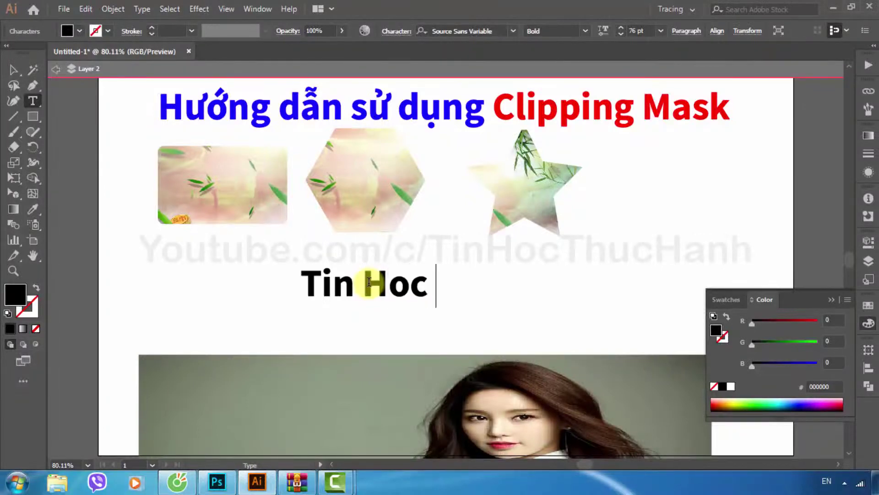
{"action": "type", "text": "Thuc "}
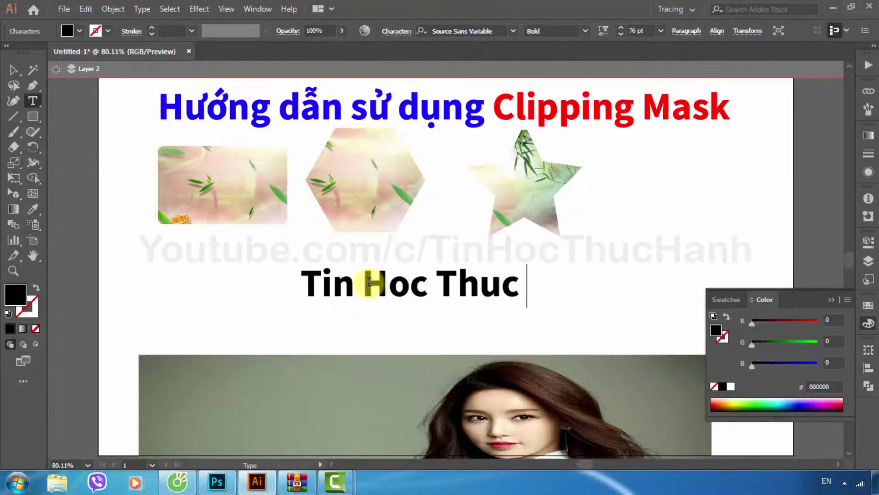
{"action": "type", "text": "Hanh"}
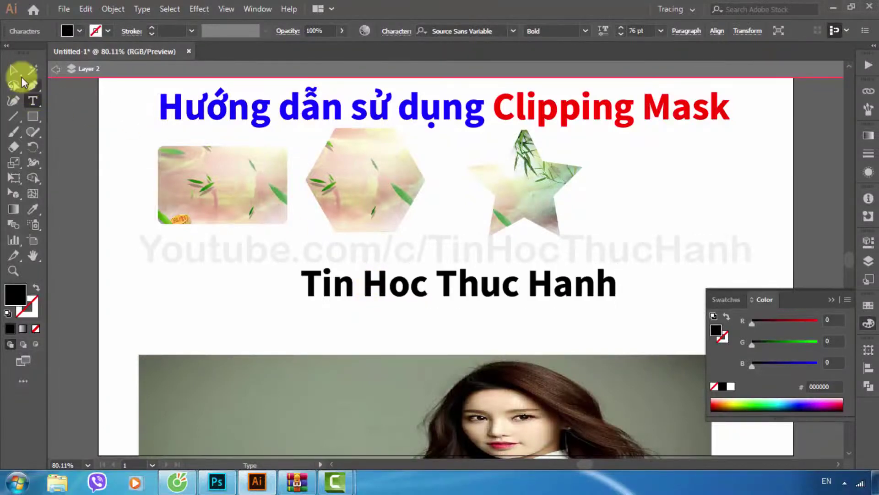
{"action": "left_click", "coordinate": [19, 75]}
{"action": "left_click_drag", "start_coordinate": [389, 290], "coordinate": [357, 301]}
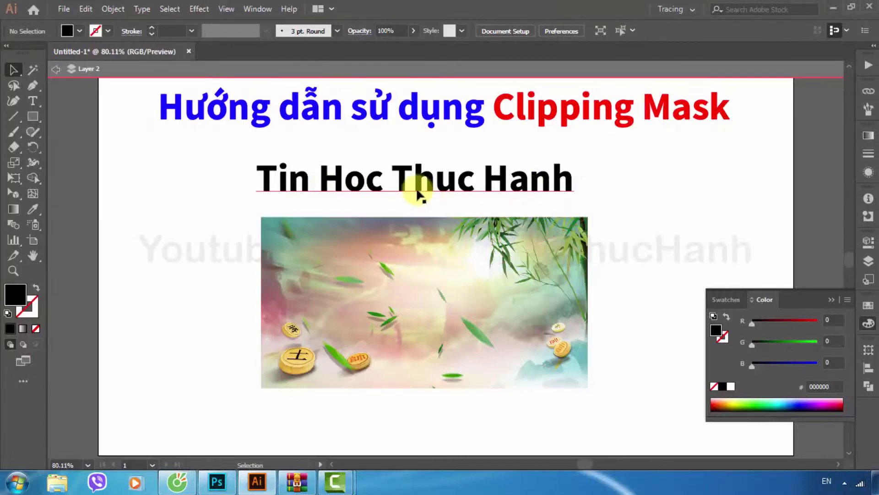
Step: Lay the 'Tin Hoc Thuc Hanh' text over the bamboo image and send the image to back
{"action": "left_click_drag", "start_coordinate": [401, 179], "coordinate": [411, 294]}
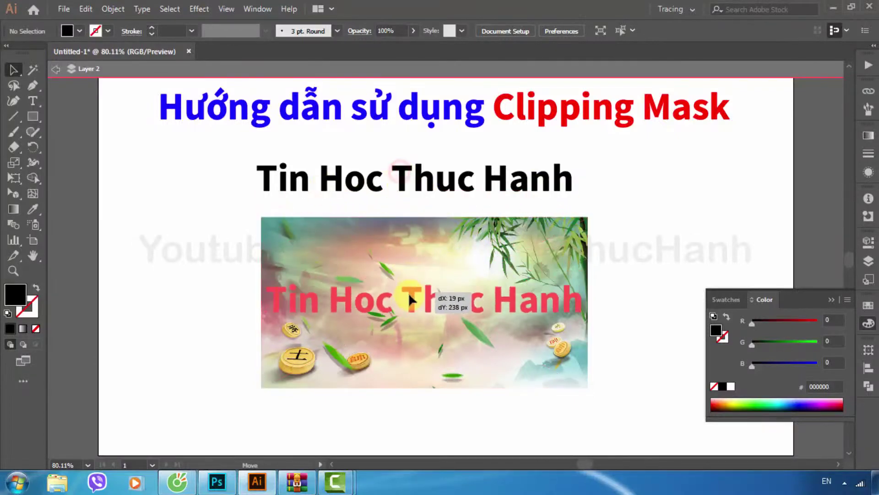
{"action": "left_click", "coordinate": [608, 183]}
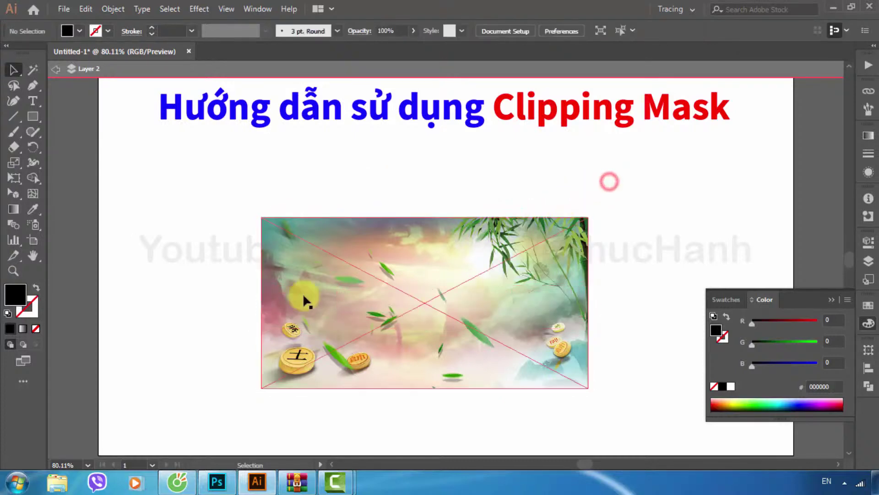
{"action": "left_click", "coordinate": [432, 234]}
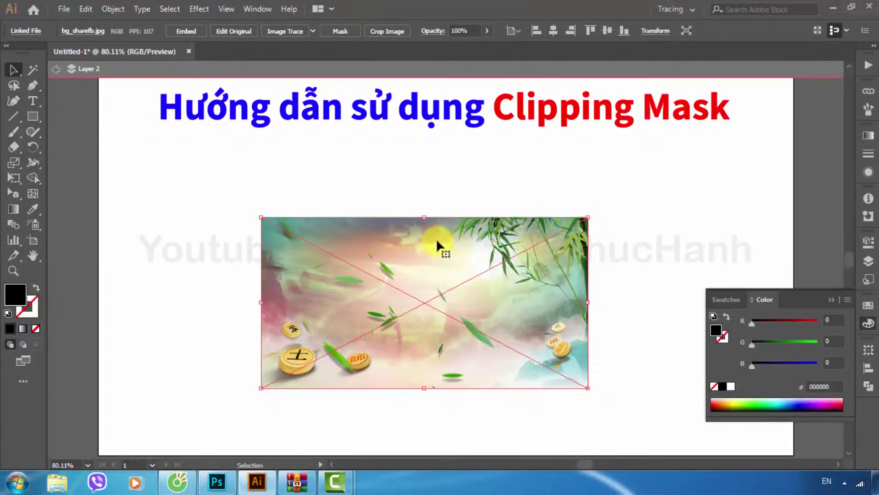
{"action": "right_click", "coordinate": [402, 243]}
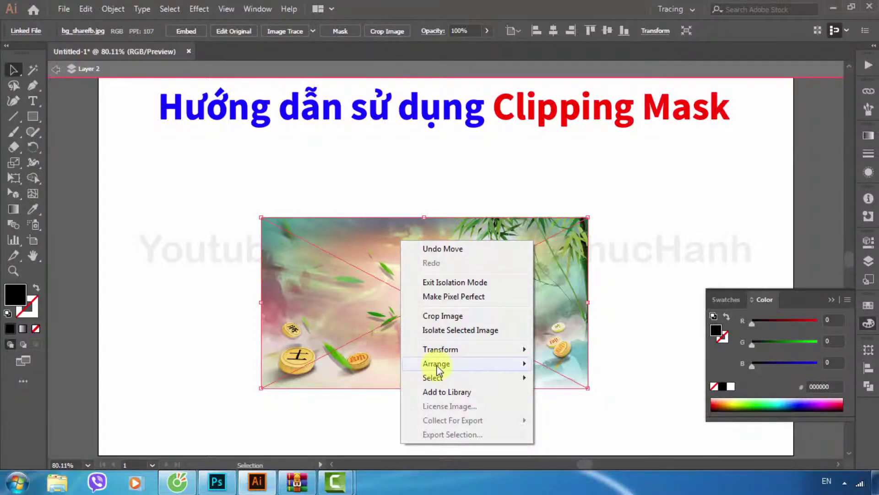
{"action": "mouse_move", "coordinate": [437, 364]}
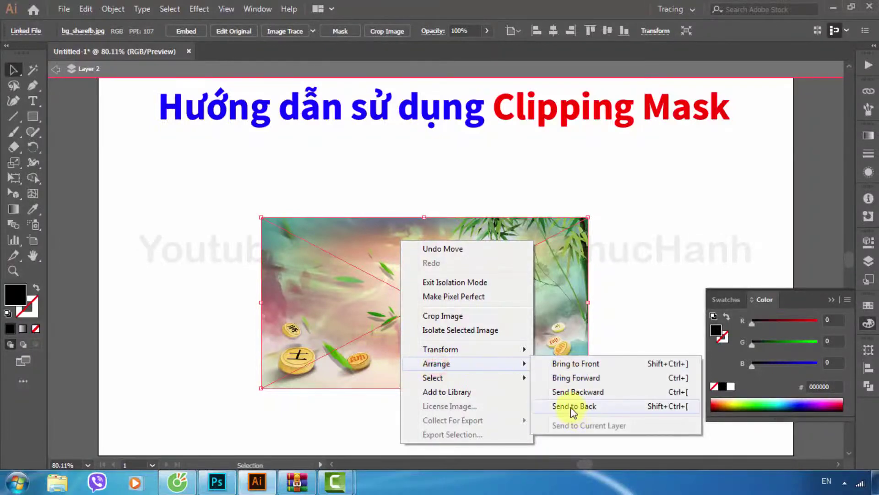
{"action": "left_click", "coordinate": [572, 406]}
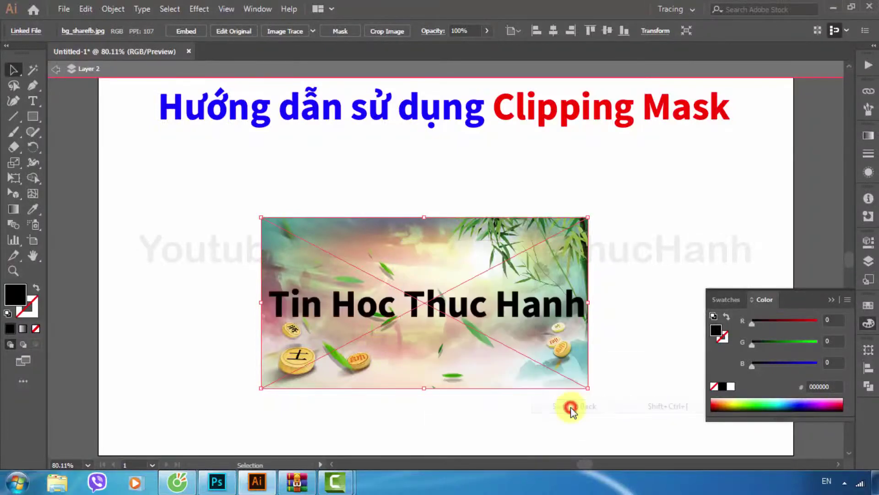
{"action": "left_click", "coordinate": [207, 240]}
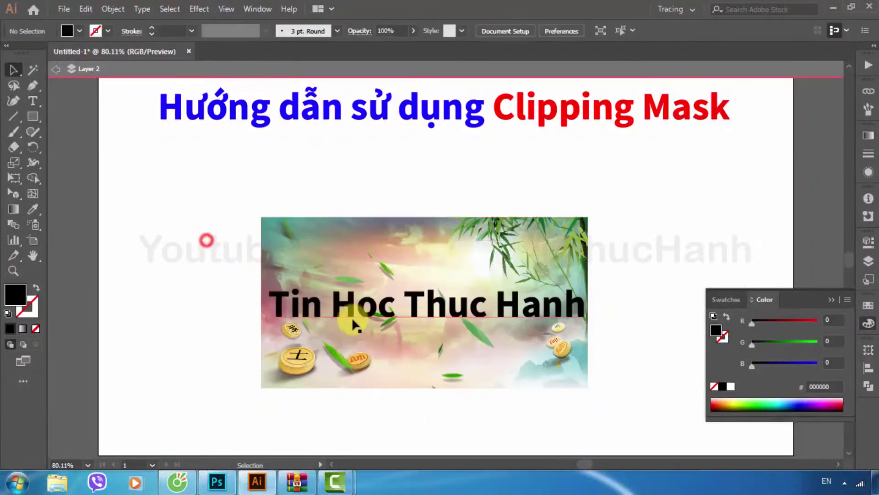
Step: Select the text and bamboo image together and apply Object > Clipping Mask > Make
{"action": "left_click", "coordinate": [515, 311]}
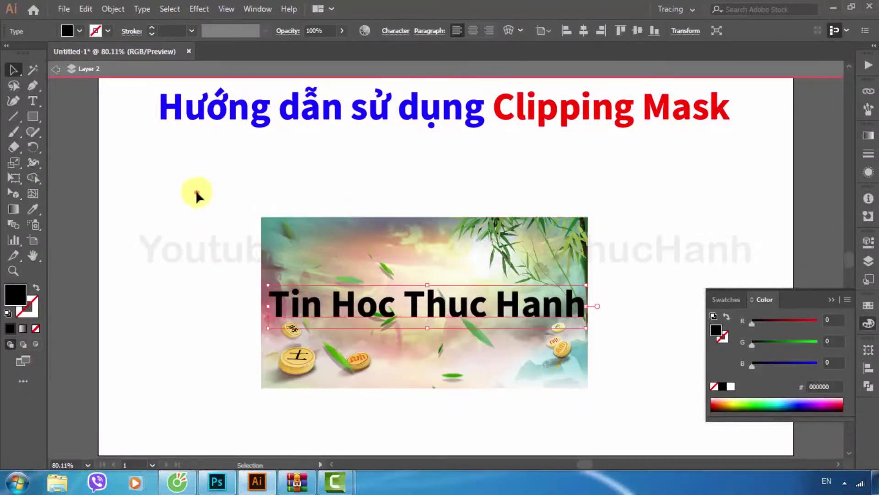
{"action": "left_click_drag", "start_coordinate": [197, 192], "coordinate": [559, 358]}
{"action": "left_click", "coordinate": [113, 8]}
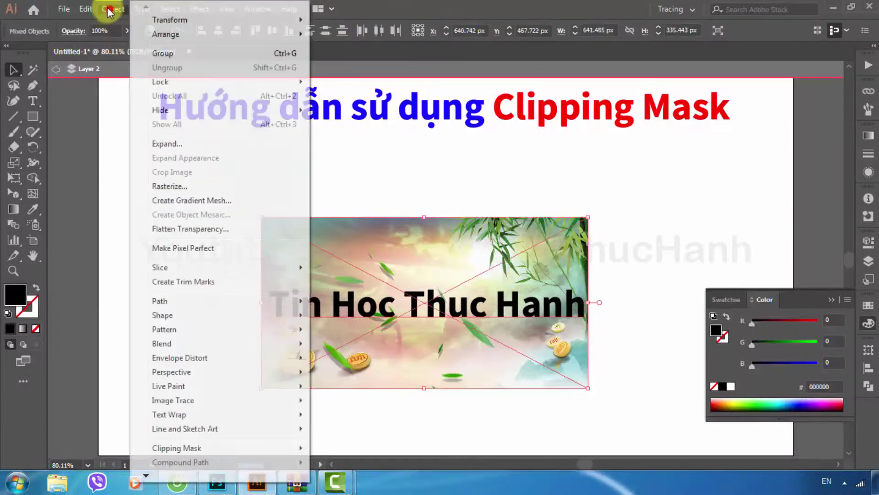
{"action": "left_click", "coordinate": [343, 447]}
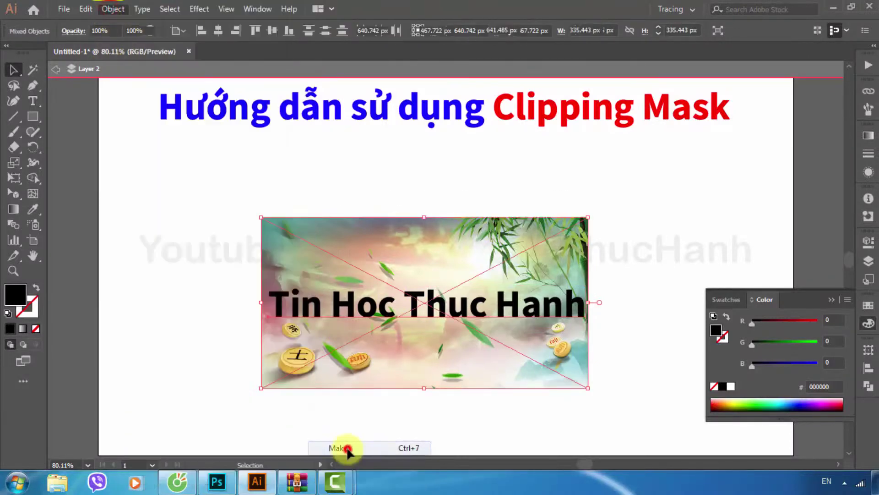
{"action": "left_click", "coordinate": [207, 287]}
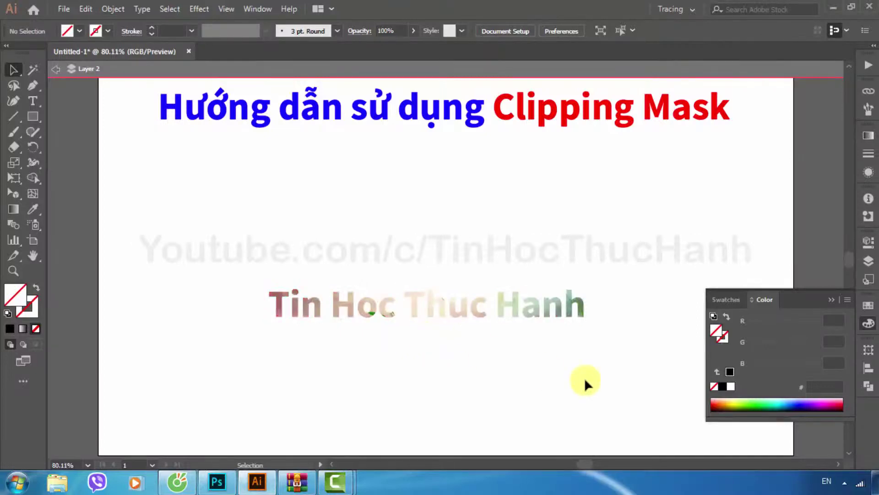
Step: Reposition the text and bamboo image inside the clip group, then move the lettering up beneath the title
{"action": "double_click", "coordinate": [465, 307]}
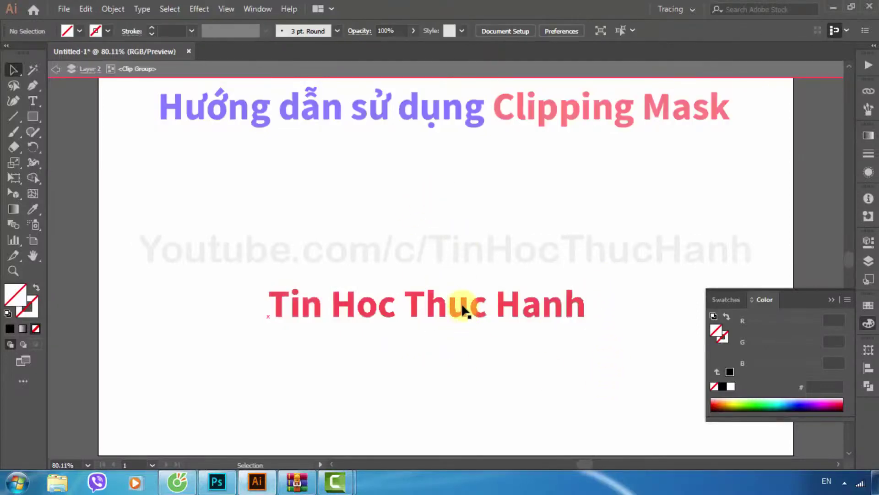
{"action": "left_click_drag", "start_coordinate": [471, 340], "coordinate": [475, 351]}
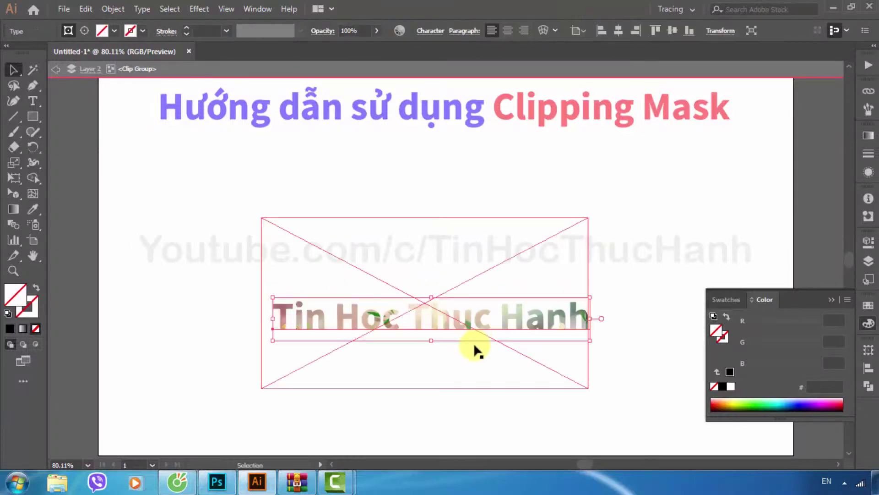
{"action": "left_click", "coordinate": [529, 356]}
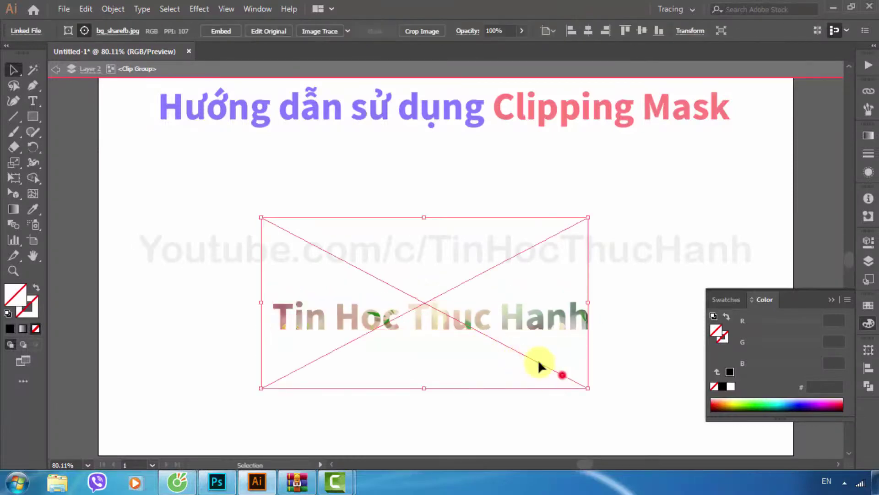
{"action": "mouse_move", "coordinate": [539, 364]}
{"action": "left_mouse_down"}
{"action": "mouse_move", "coordinate": [564, 360]}
{"action": "mouse_move", "coordinate": [570, 345]}
{"action": "left_mouse_up"}
{"action": "double_click", "coordinate": [202, 189]}
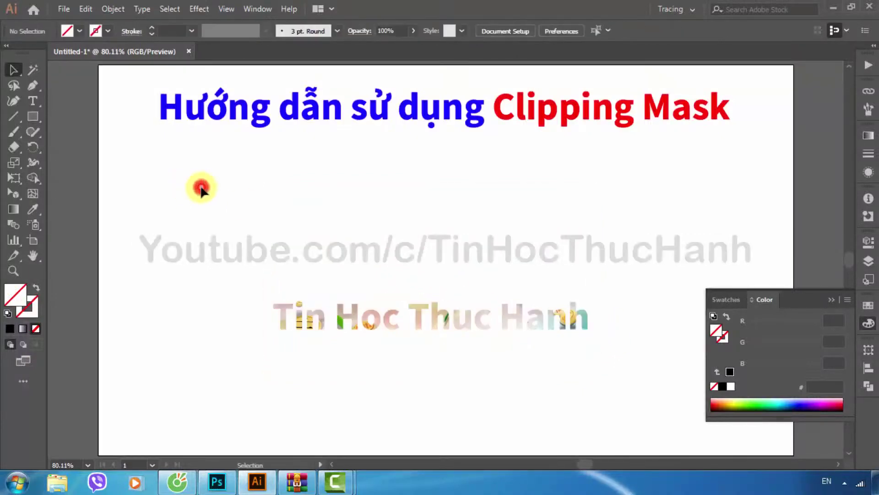
{"action": "left_click_drag", "start_coordinate": [430, 328], "coordinate": [401, 183]}
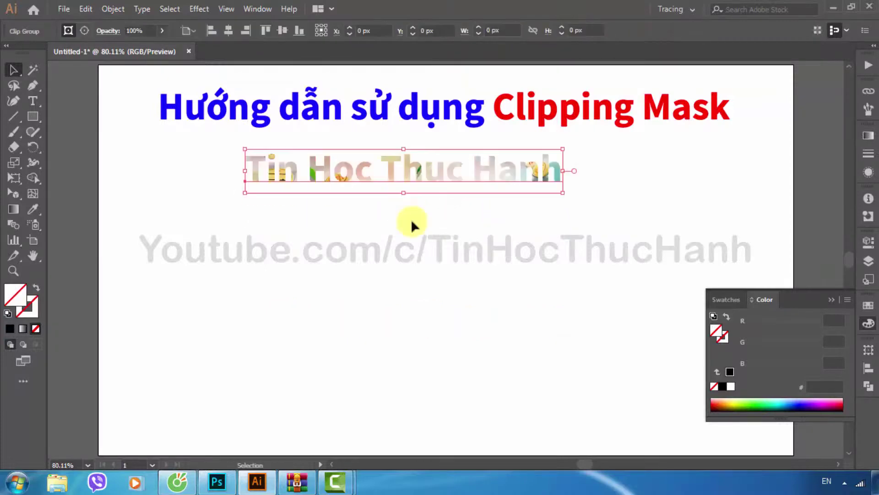
{"action": "left_click", "coordinate": [468, 352]}
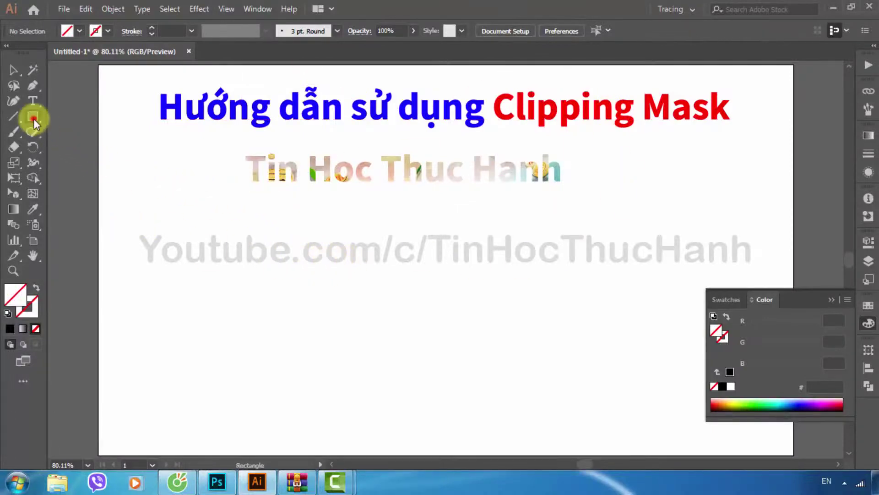
Step: Draw a five-pointed star at the upper left with a black outline
{"action": "left_click_drag", "start_coordinate": [33, 118], "coordinate": [75, 176]}
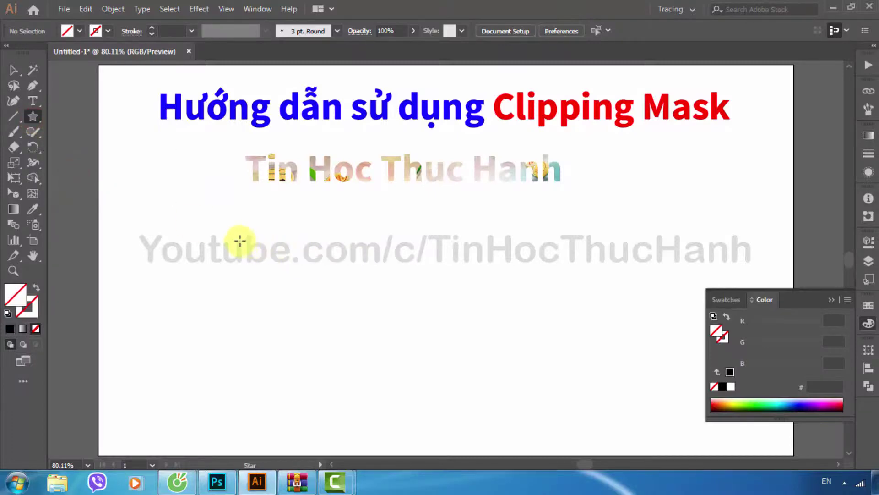
{"action": "left_click_drag", "start_coordinate": [239, 240], "coordinate": [311, 295]}
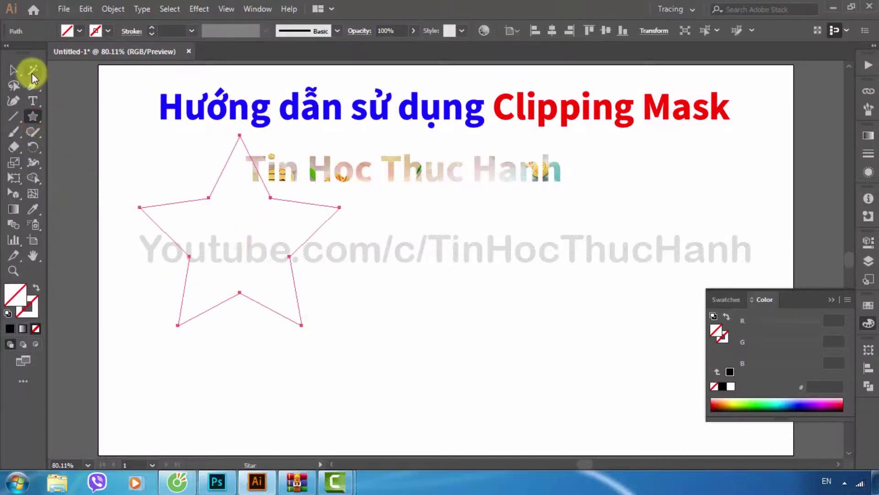
{"action": "left_click", "coordinate": [13, 69]}
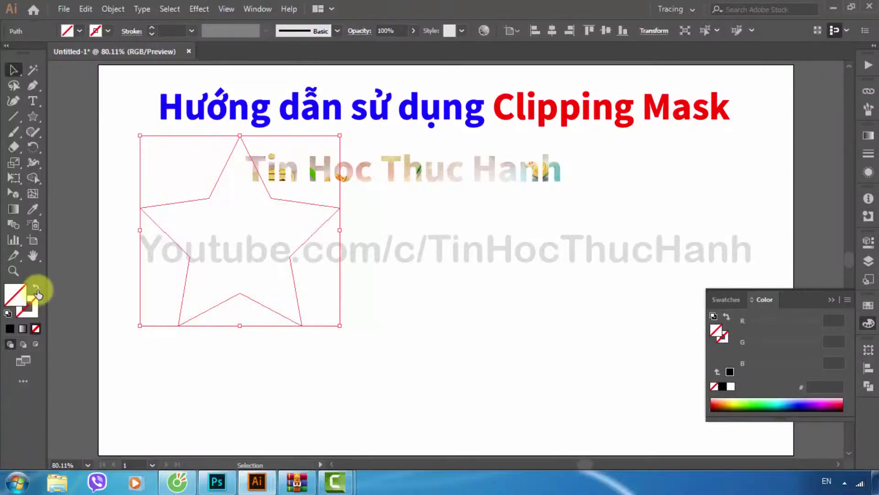
{"action": "left_click", "coordinate": [9, 328]}
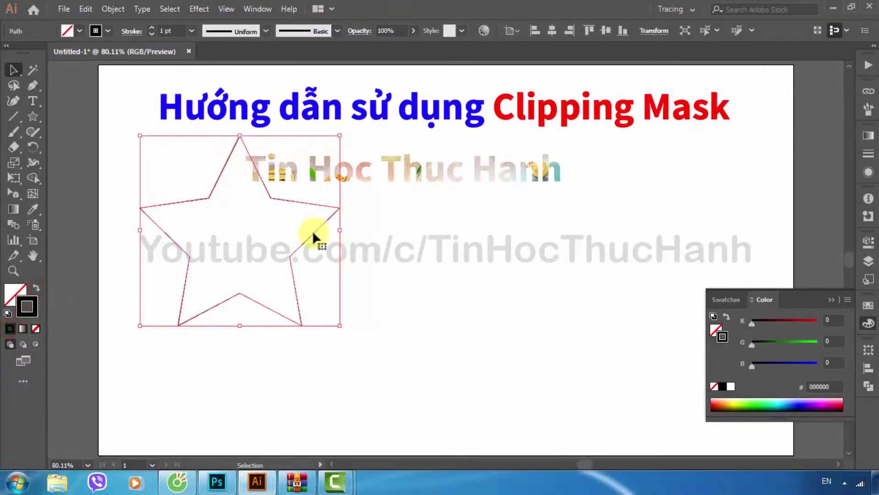
Step: Give the star a 5 pt stroke, move it right and down, and enable Draw Inside
{"action": "left_click_drag", "start_coordinate": [312, 230], "coordinate": [368, 295]}
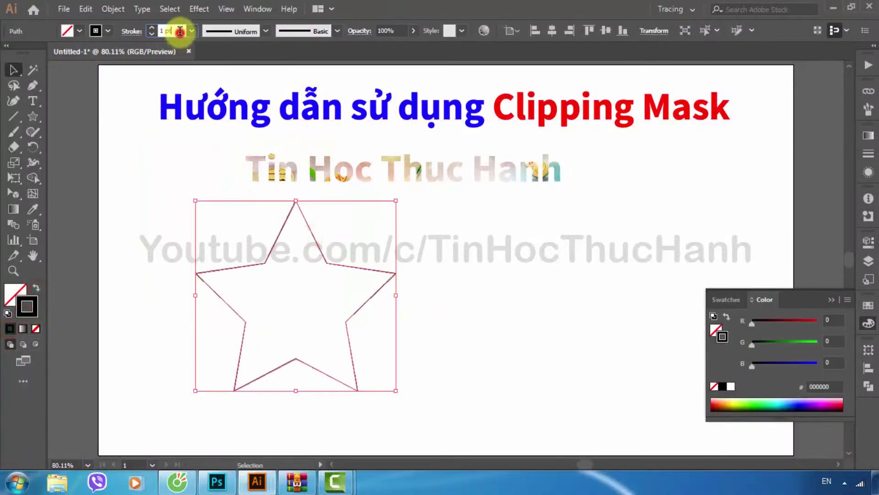
{"action": "type", "text": "5"}
{"action": "key", "text": "Return"}
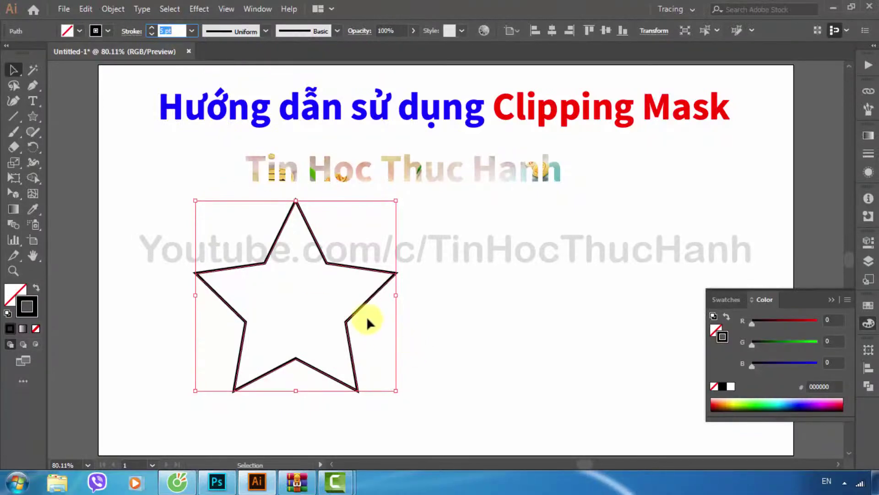
{"action": "left_click_drag", "start_coordinate": [372, 315], "coordinate": [472, 340]}
{"action": "left_click", "coordinate": [526, 332]}
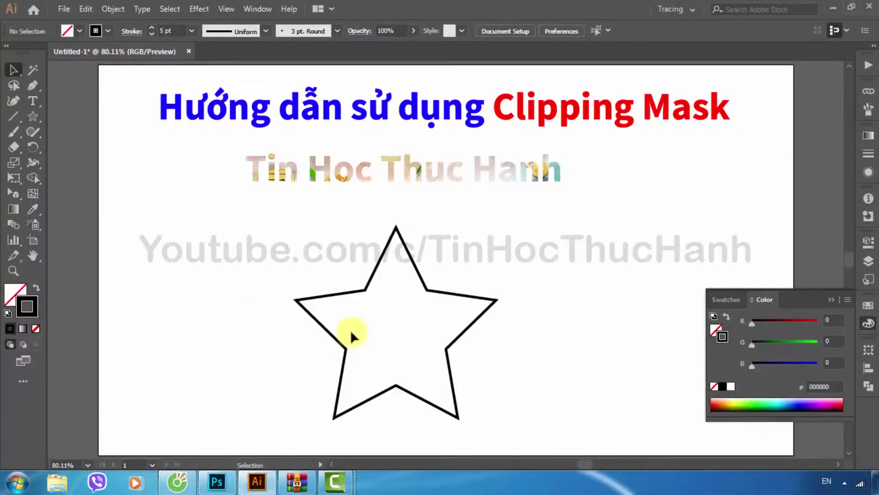
{"action": "left_click", "coordinate": [336, 338]}
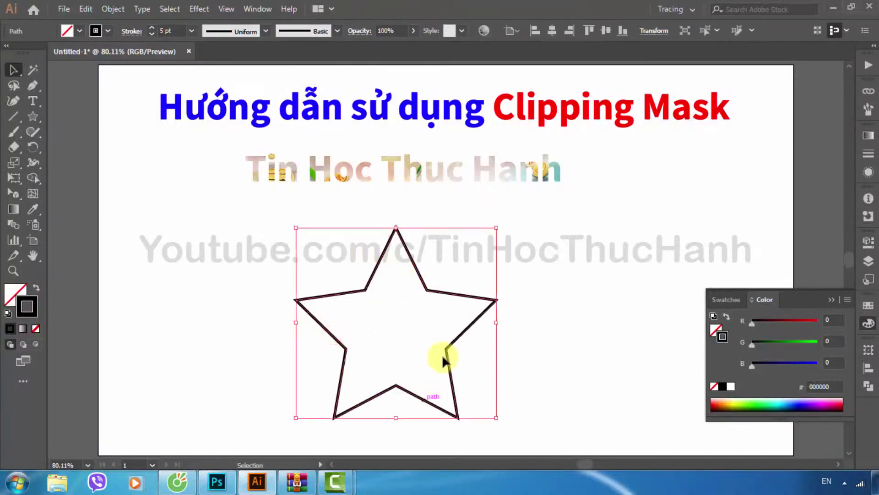
{"action": "left_click", "coordinate": [35, 344]}
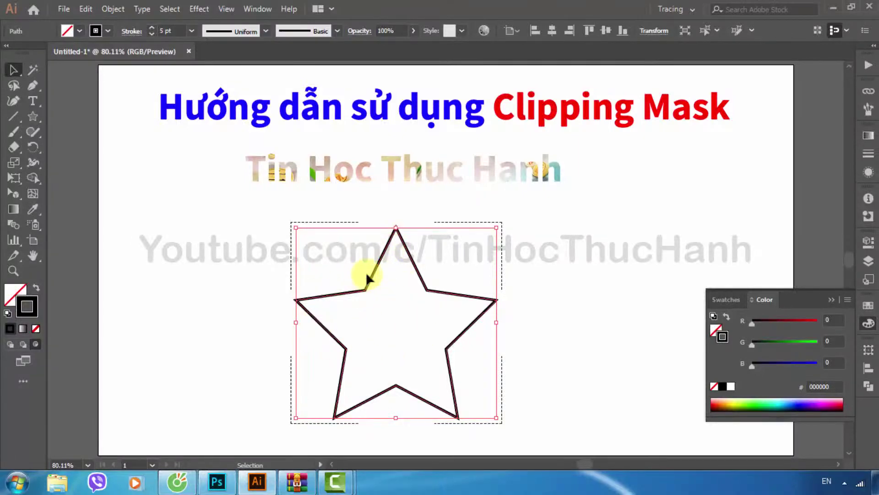
Step: Choose the Ellipse Tool, swap fill and stroke back without changing colours, and deselect the star
{"action": "left_click", "coordinate": [32, 115]}
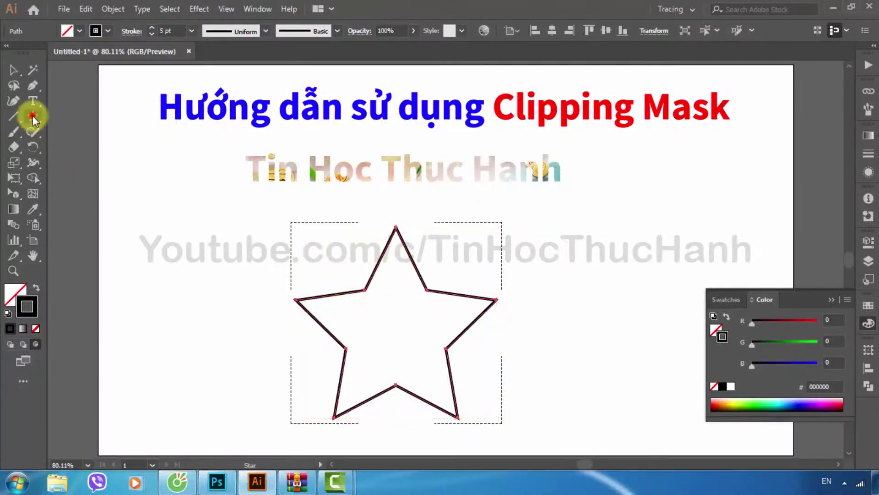
{"action": "left_click", "coordinate": [61, 149]}
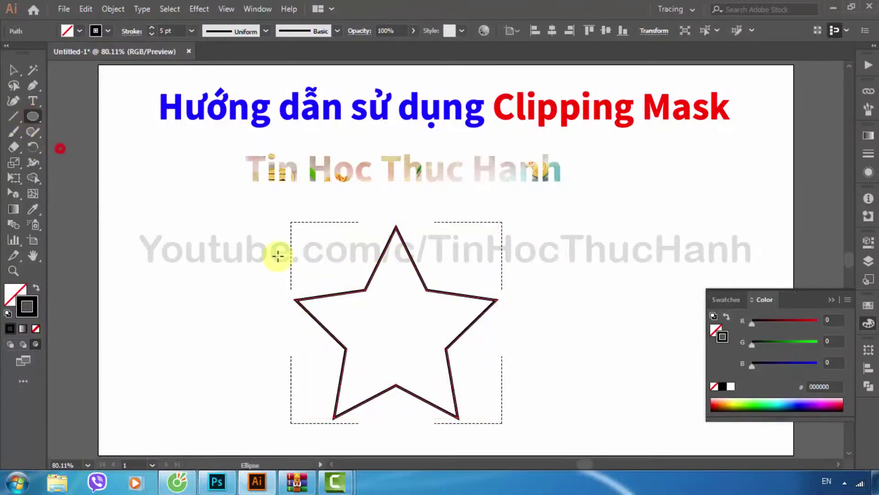
{"action": "left_click", "coordinate": [35, 289]}
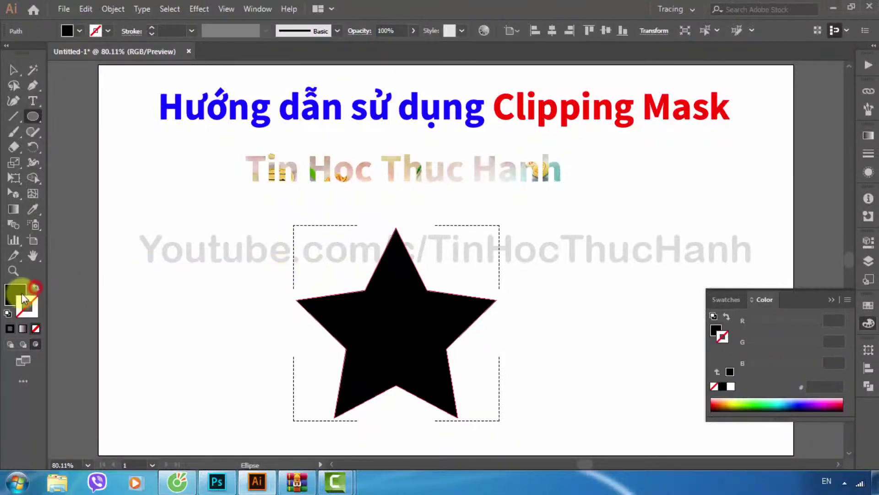
{"action": "double_click", "coordinate": [15, 293]}
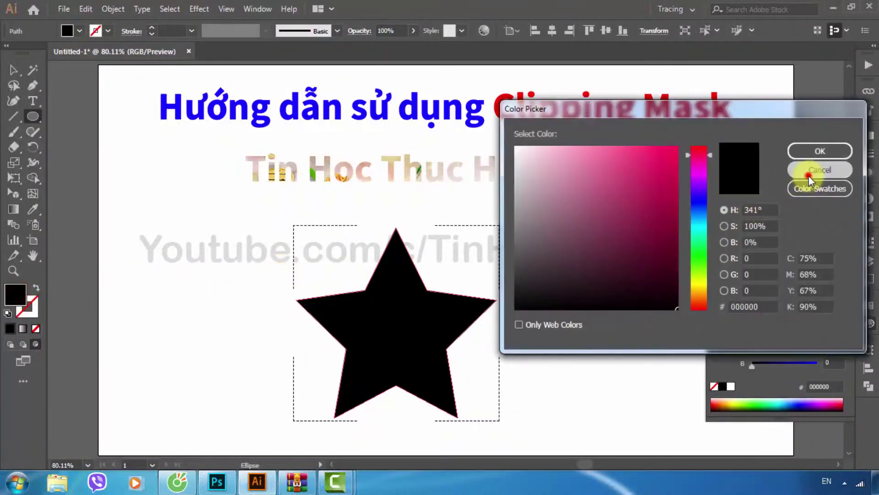
{"action": "left_click", "coordinate": [819, 170]}
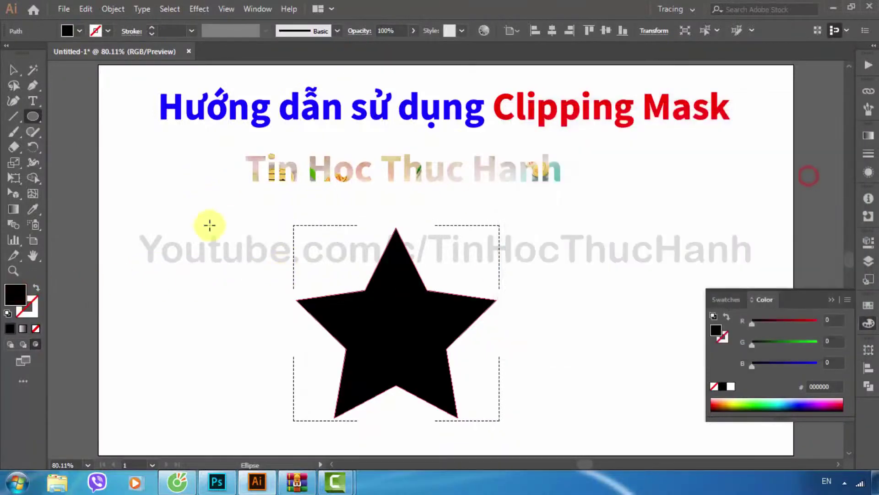
{"action": "left_click", "coordinate": [36, 288]}
{"action": "left_click", "coordinate": [12, 70]}
{"action": "left_click", "coordinate": [233, 316]}
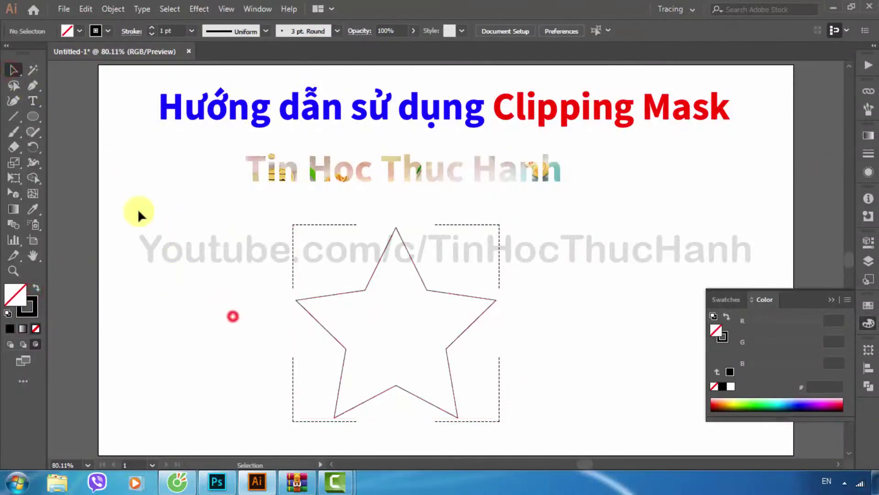
Step: Draw a crimson #BF0C48 ellipse over the star's left arm and nudge it right
{"action": "left_click", "coordinate": [33, 115]}
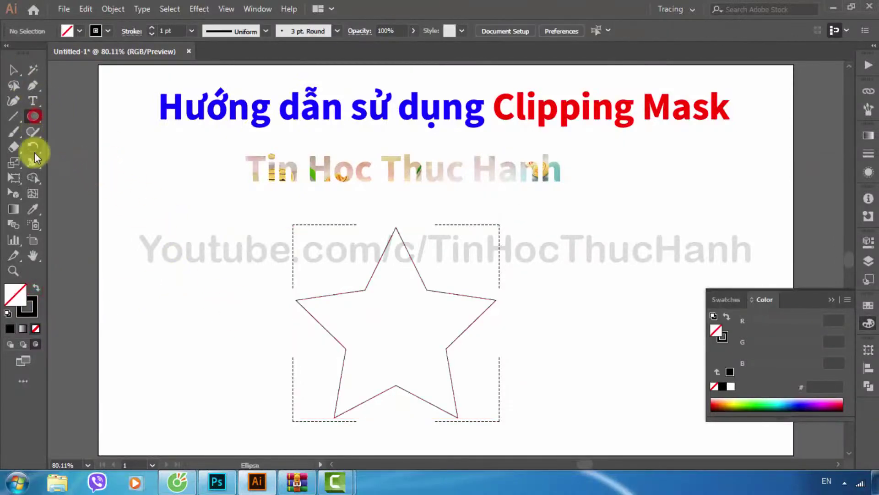
{"action": "left_click_drag", "start_coordinate": [245, 268], "coordinate": [360, 362]}
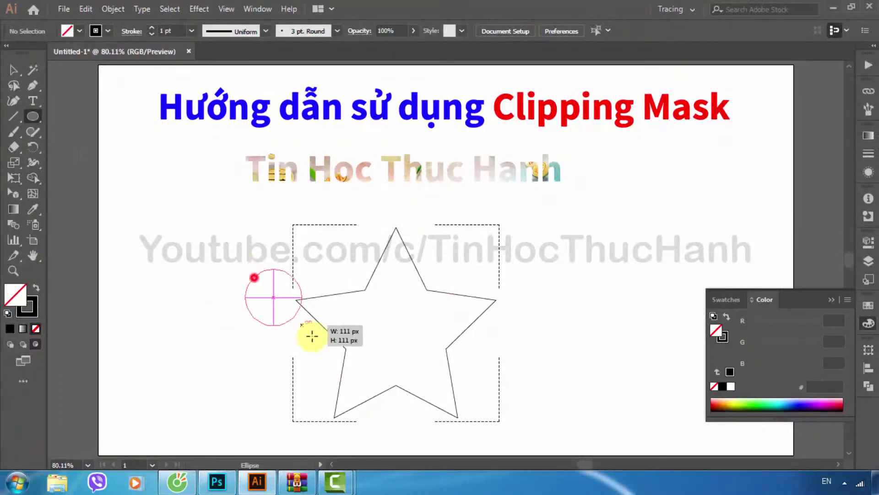
{"action": "left_click", "coordinate": [36, 287]}
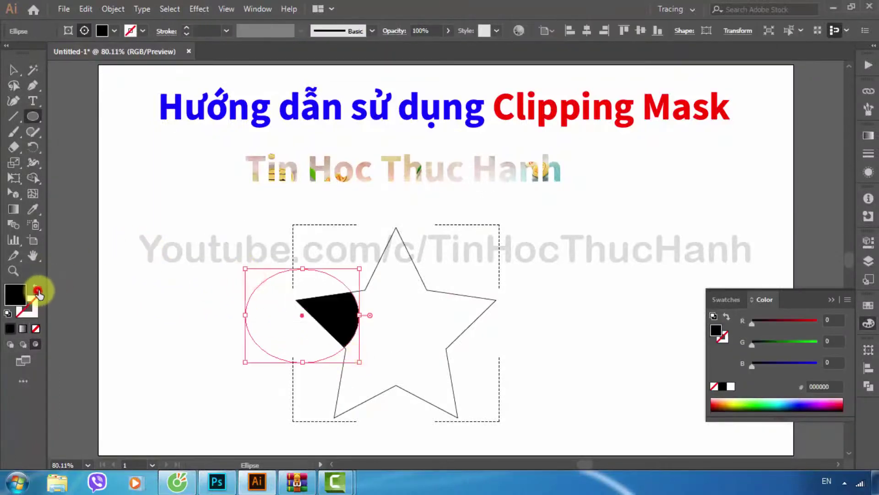
{"action": "double_click", "coordinate": [14, 294]}
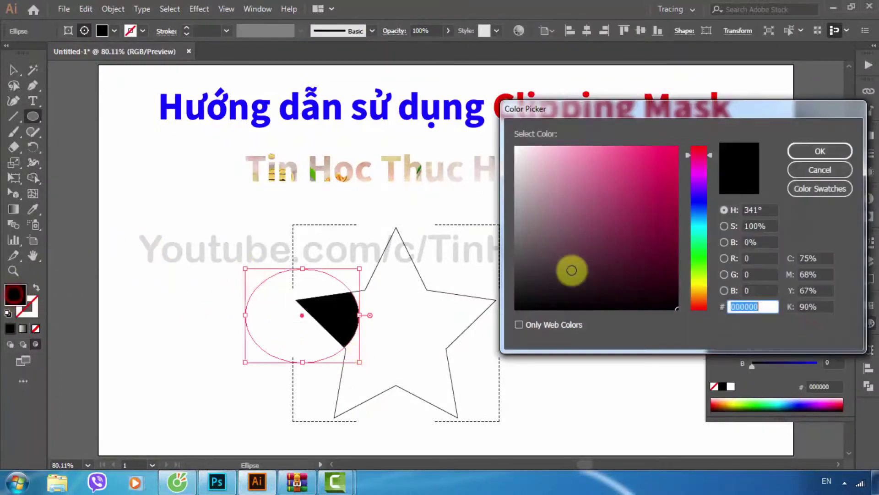
{"action": "left_click", "coordinate": [668, 187]}
{"action": "left_click", "coordinate": [795, 155]}
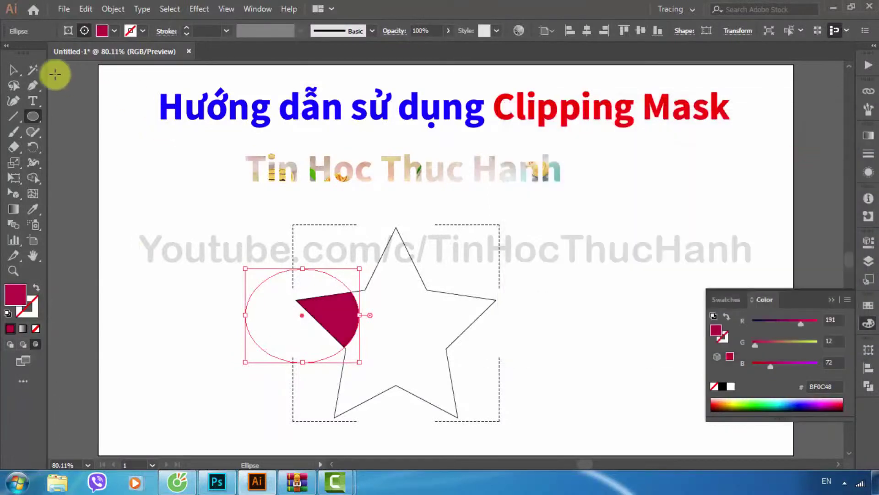
{"action": "left_click", "coordinate": [13, 70]}
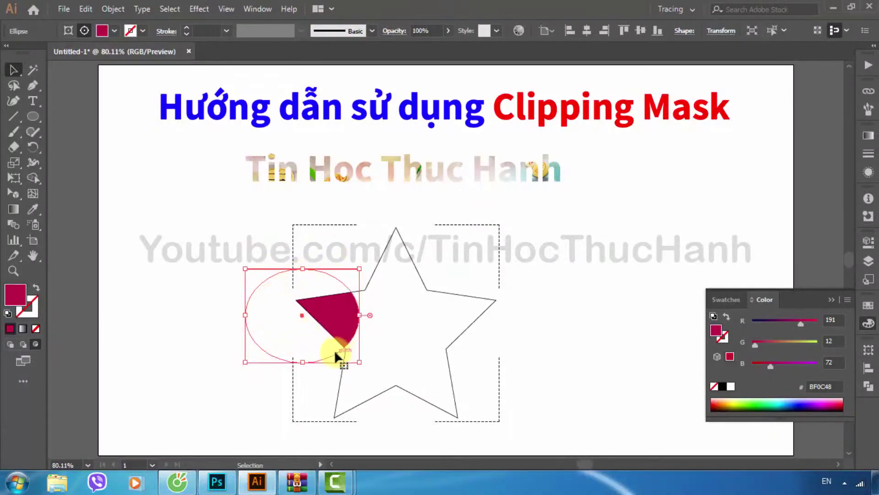
{"action": "left_click_drag", "start_coordinate": [333, 351], "coordinate": [364, 351]}
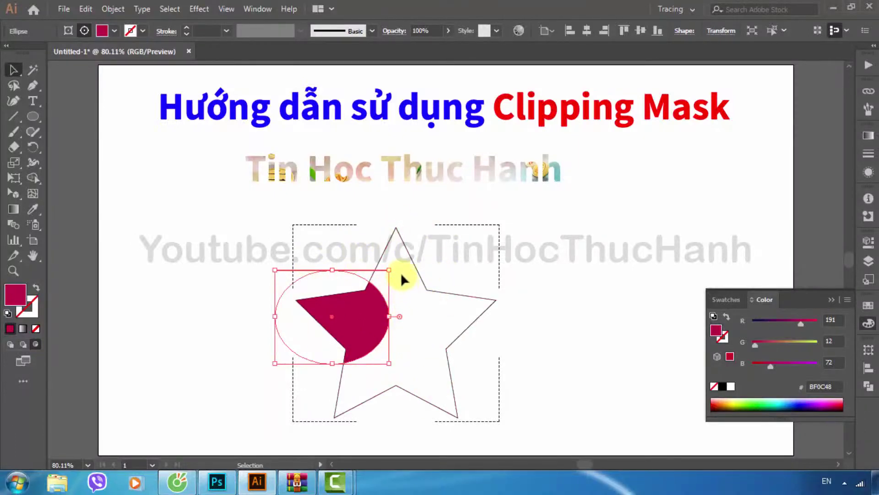
Step: Change the ellipse fill to green #52BC0D and deselect it
{"action": "left_click", "coordinate": [32, 116]}
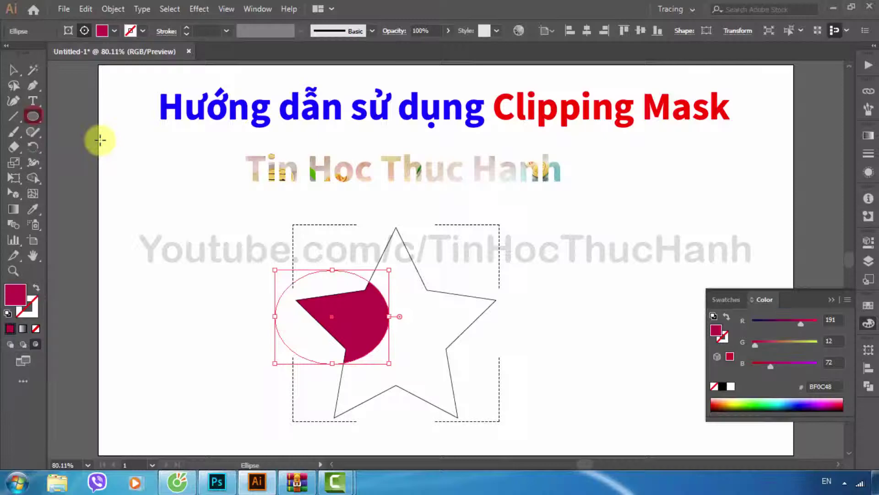
{"action": "double_click", "coordinate": [15, 294]}
{"action": "left_click", "coordinate": [696, 264]}
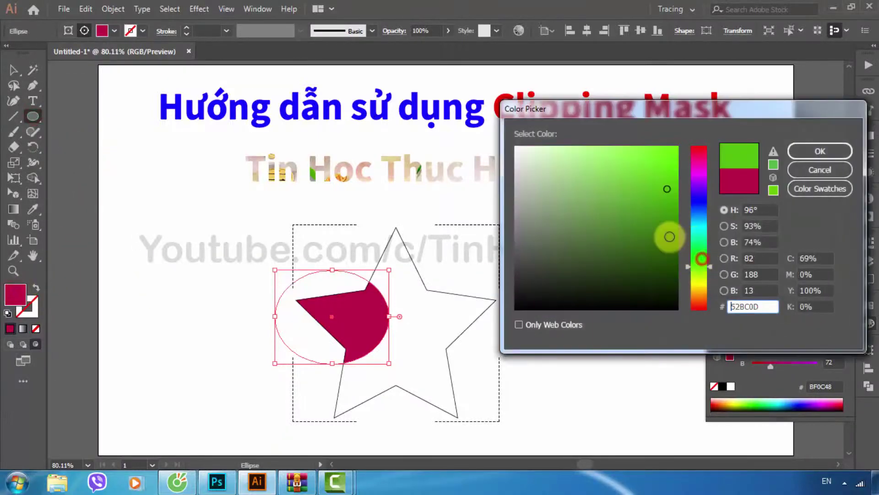
{"action": "left_click", "coordinate": [806, 151]}
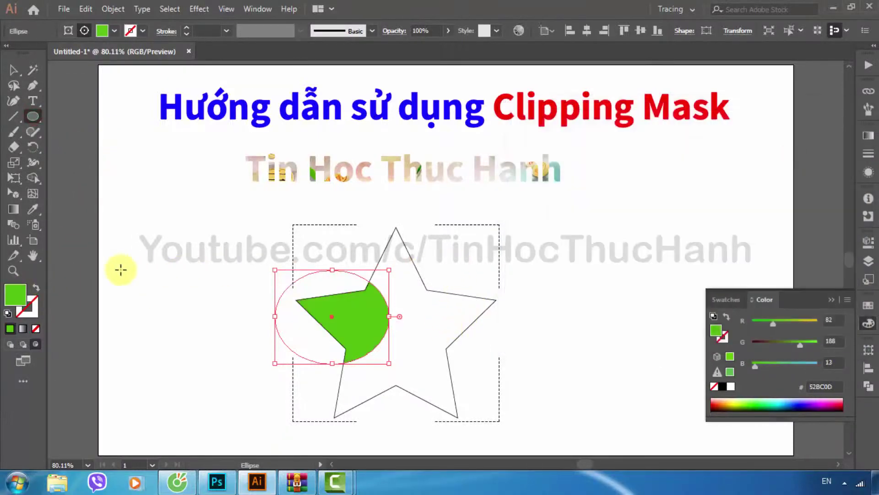
{"action": "left_click", "coordinate": [13, 70]}
{"action": "left_click", "coordinate": [169, 226]}
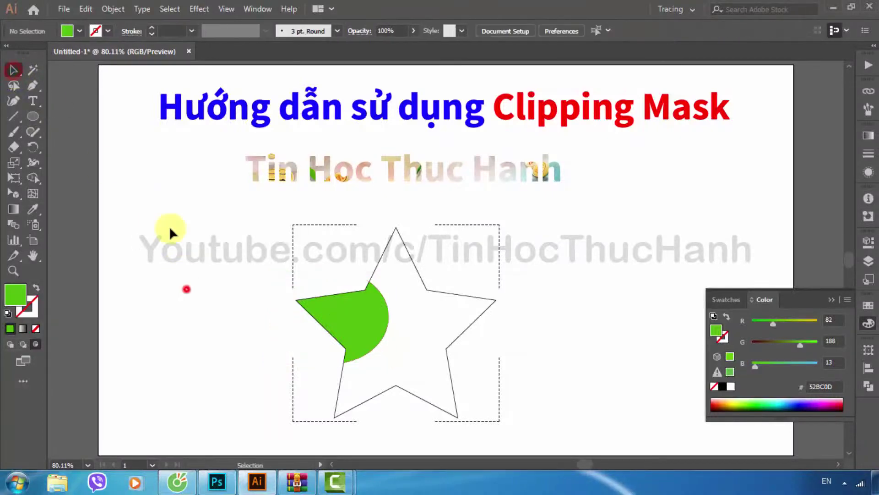
Step: Set the fill to gold #BA910F and draw an ellipse over the star's right arm
{"action": "left_click", "coordinate": [39, 112]}
{"action": "left_click", "coordinate": [17, 295]}
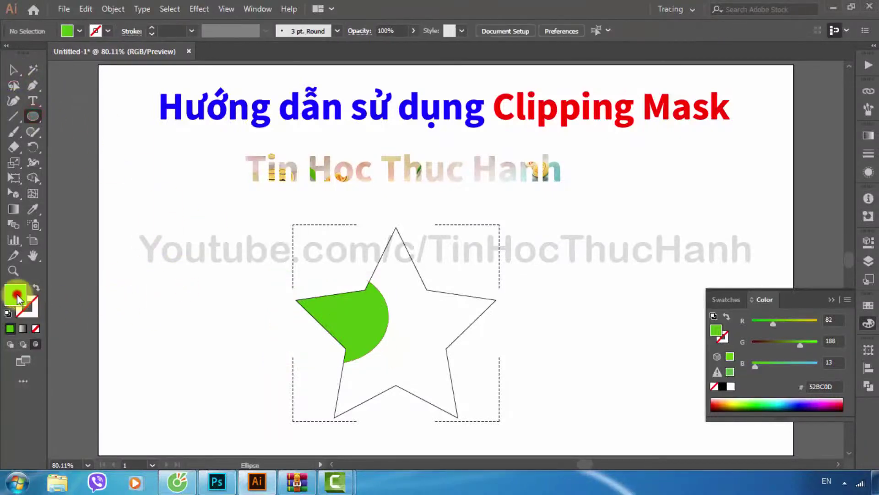
{"action": "double_click", "coordinate": [17, 295]}
{"action": "left_click", "coordinate": [696, 280]}
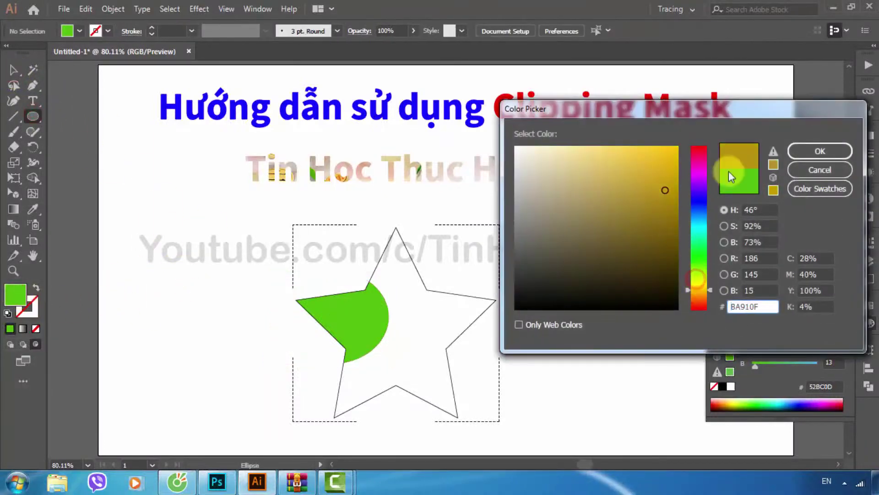
{"action": "left_click", "coordinate": [811, 152]}
{"action": "left_click_drag", "start_coordinate": [438, 219], "coordinate": [632, 369]}
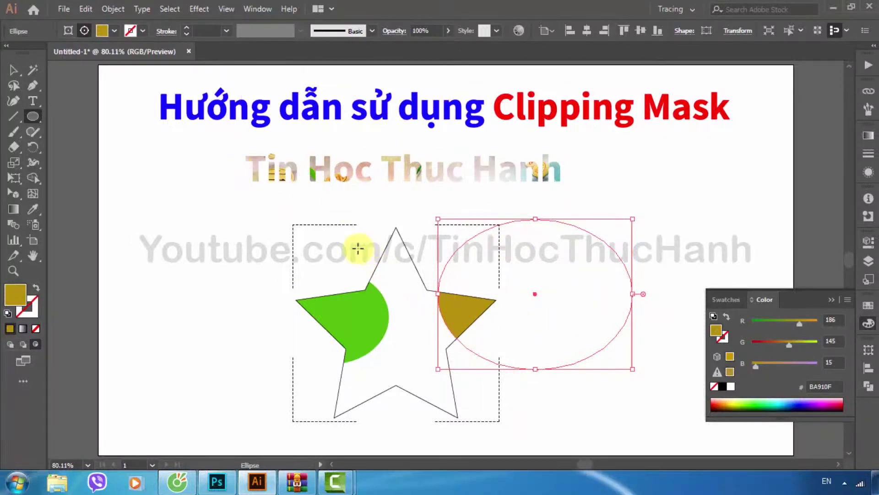
Step: Draw a tall ellipse over the star's centre, recolour it magenta #B71190, and select the clip group
{"action": "left_click_drag", "start_coordinate": [357, 248], "coordinate": [437, 431]}
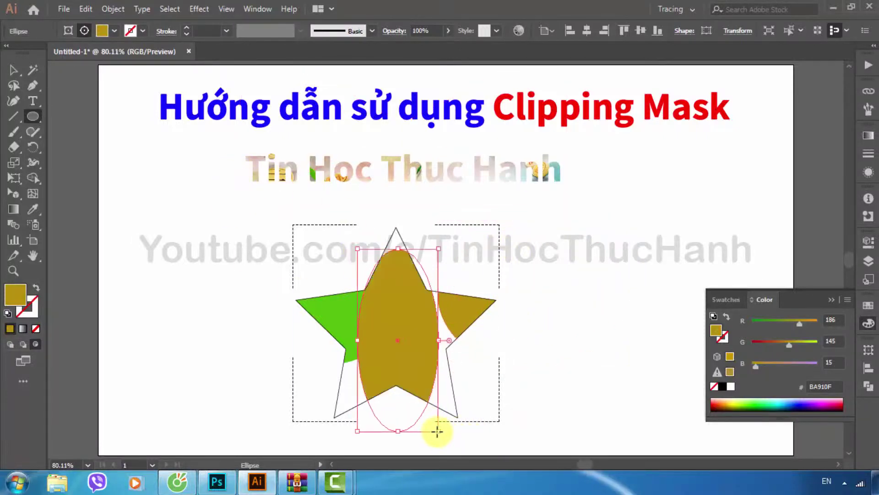
{"action": "left_click", "coordinate": [11, 289]}
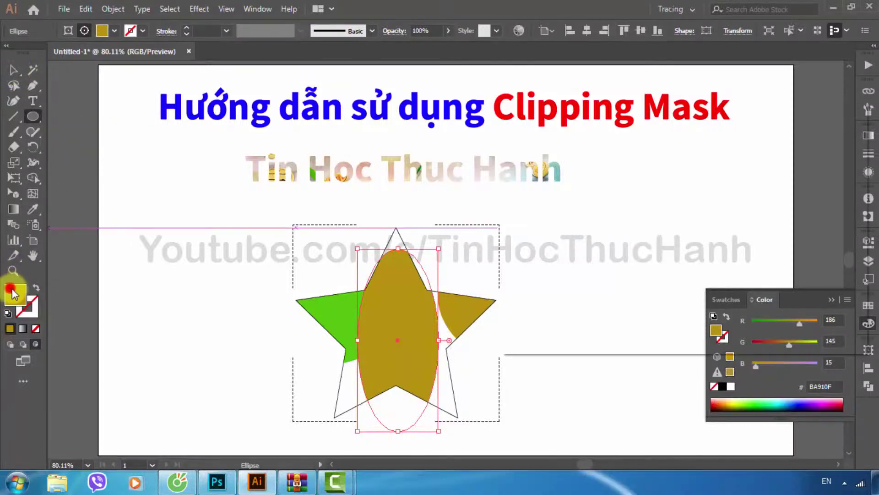
{"action": "left_click", "coordinate": [703, 168]}
{"action": "left_click", "coordinate": [806, 151]}
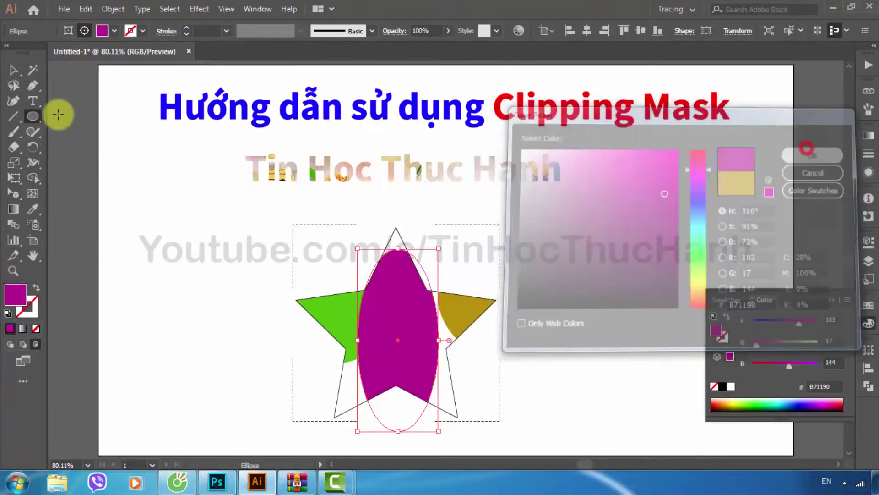
{"action": "left_click", "coordinate": [13, 69]}
{"action": "left_click", "coordinate": [144, 310]}
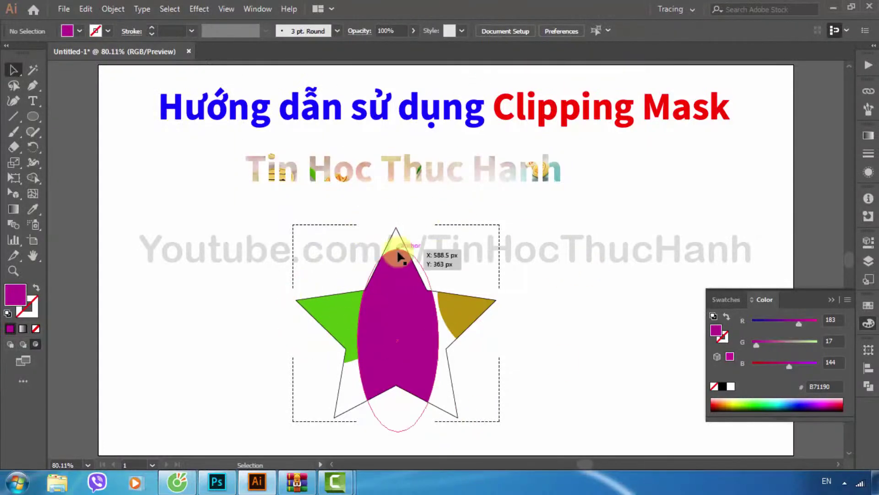
{"action": "left_click", "coordinate": [410, 310]}
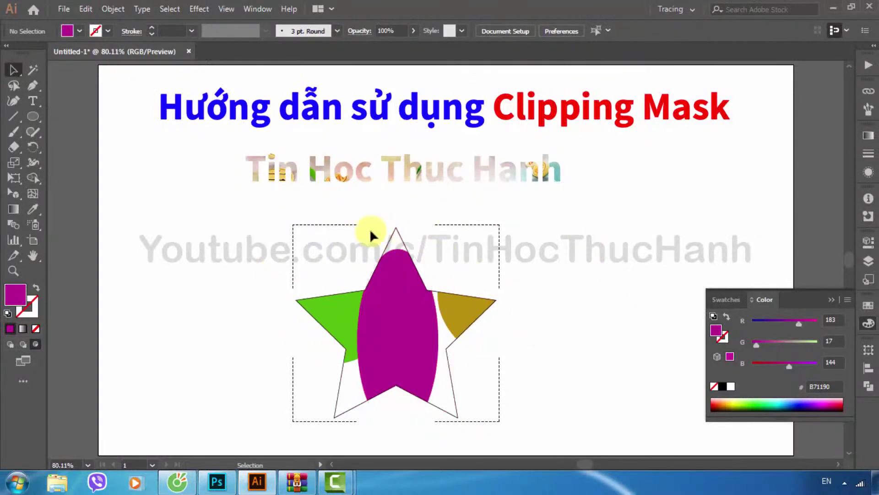
{"action": "left_click", "coordinate": [388, 243], "text": "shift"}
Step: Shift the clipped star group left and return to Draw Normal mode
{"action": "key", "text": "ctrl+7"}
{"action": "left_click_drag", "start_coordinate": [388, 243], "coordinate": [302, 241]}
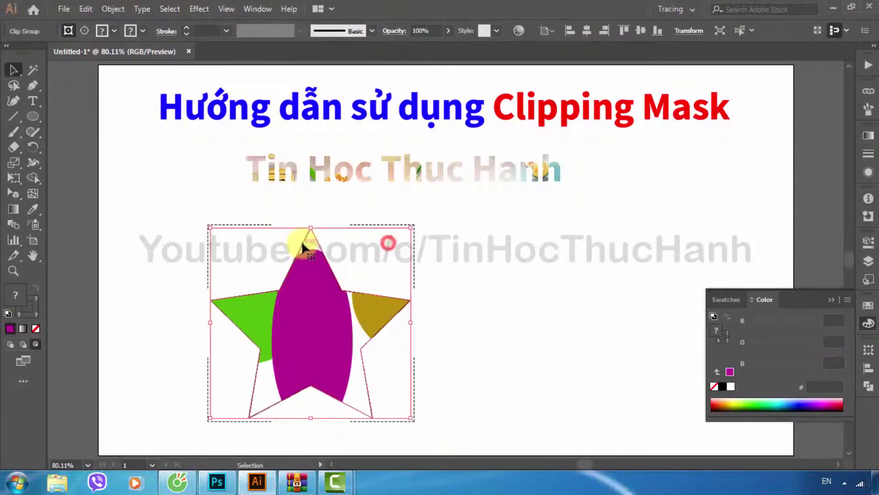
{"action": "left_click", "coordinate": [540, 307]}
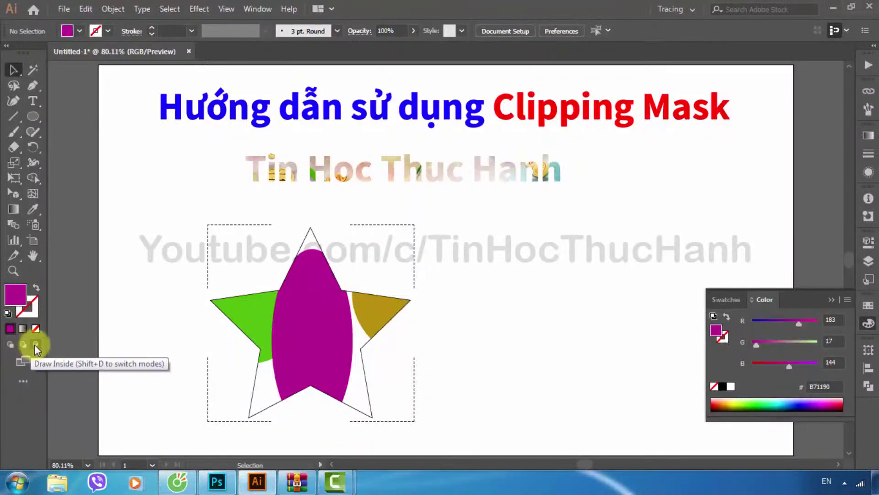
{"action": "left_click", "coordinate": [288, 330]}
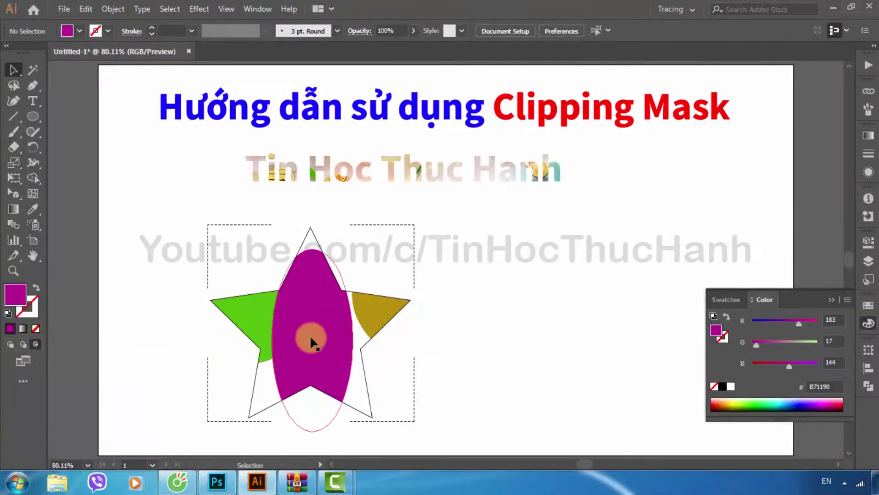
{"action": "left_click", "coordinate": [10, 345]}
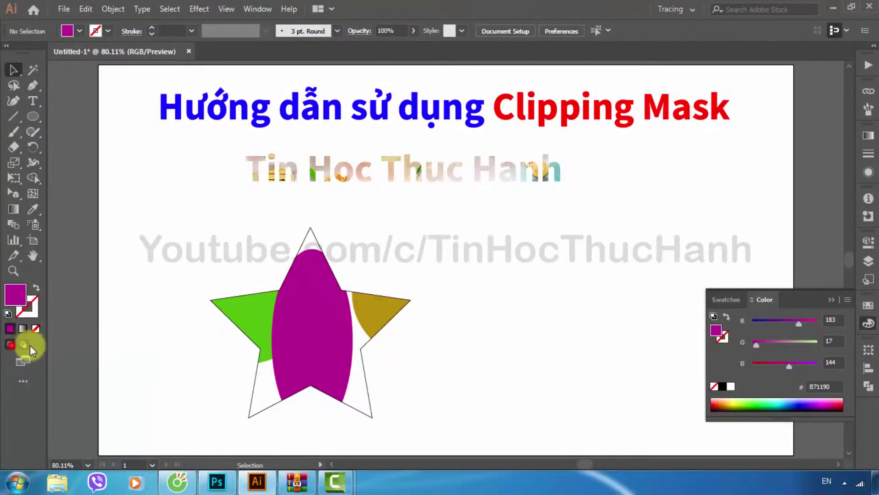
Step: Nudge the star group further left and draw a magenta circle to its right
{"action": "left_click_drag", "start_coordinate": [280, 321], "coordinate": [235, 316]}
{"action": "left_click", "coordinate": [31, 116]}
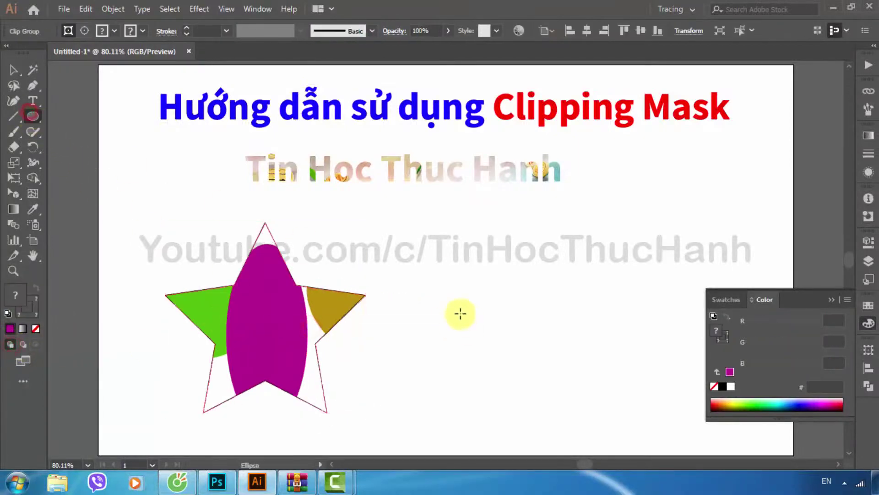
{"action": "left_click_drag", "start_coordinate": [449, 288], "coordinate": [534, 372]}
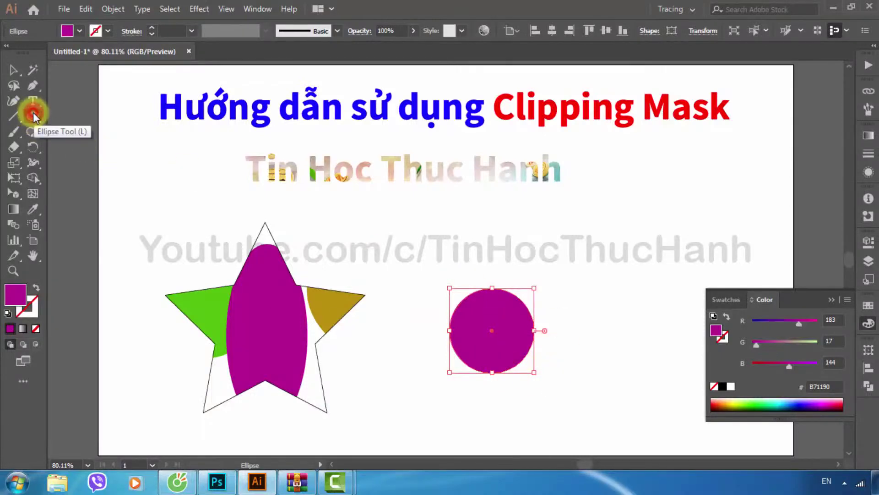
Step: Draw a green #12B52D rectangle overlapping the circle's lower right
{"action": "left_click_drag", "start_coordinate": [35, 118], "coordinate": [87, 114]}
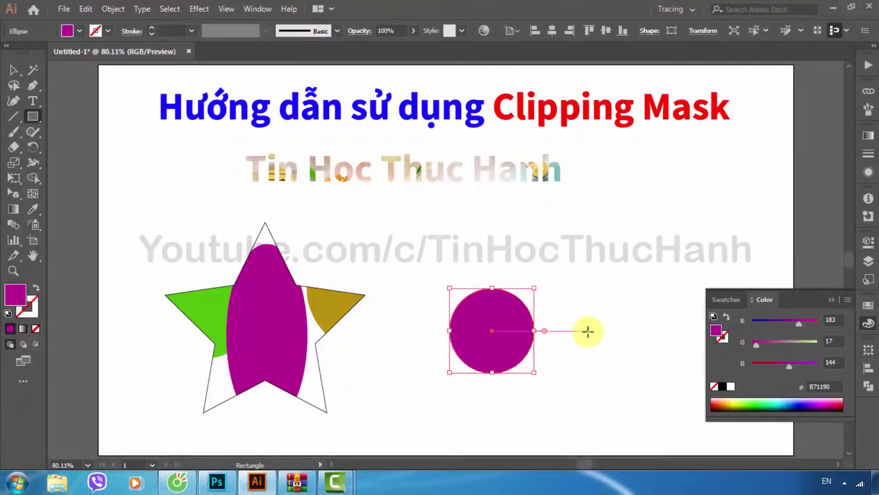
{"action": "left_click_drag", "start_coordinate": [600, 330], "coordinate": [488, 407]}
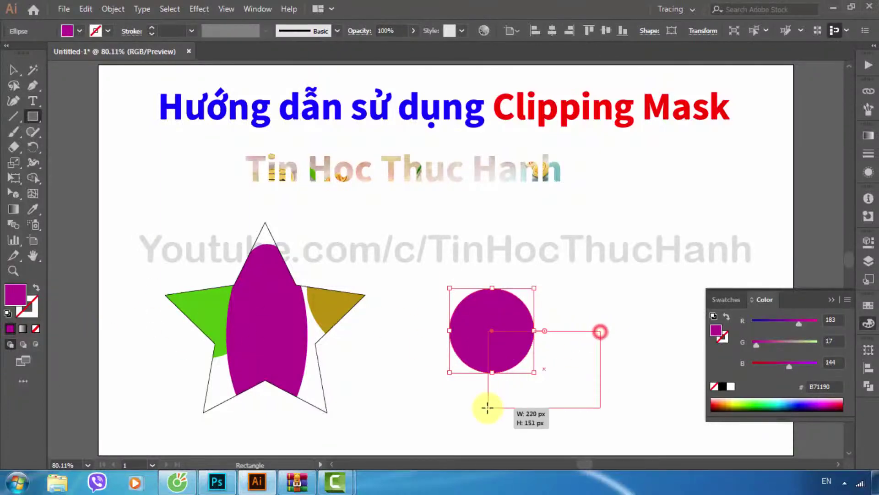
{"action": "double_click", "coordinate": [13, 300]}
{"action": "left_click", "coordinate": [692, 249]}
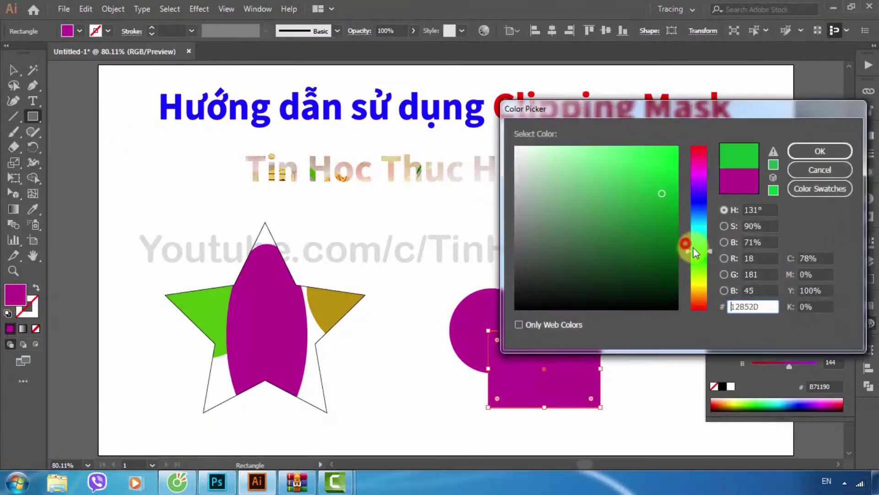
{"action": "left_click", "coordinate": [816, 155]}
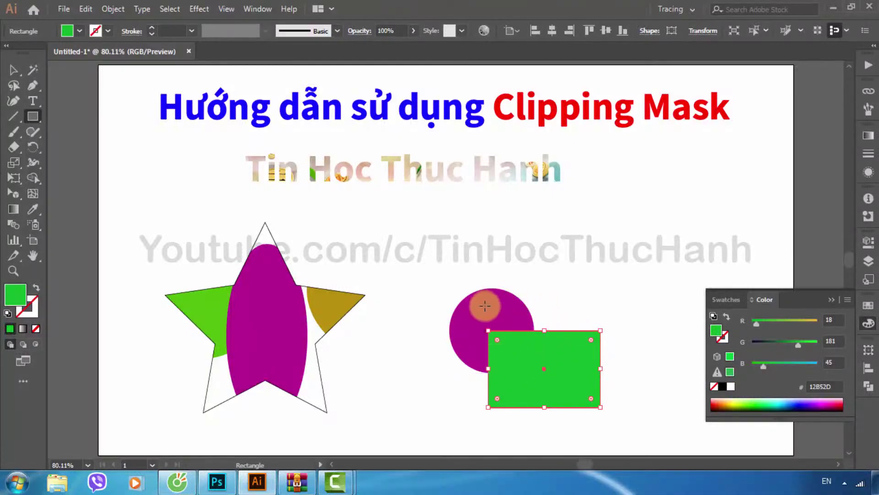
{"action": "left_click", "coordinate": [35, 119]}
{"action": "left_click", "coordinate": [73, 178]}
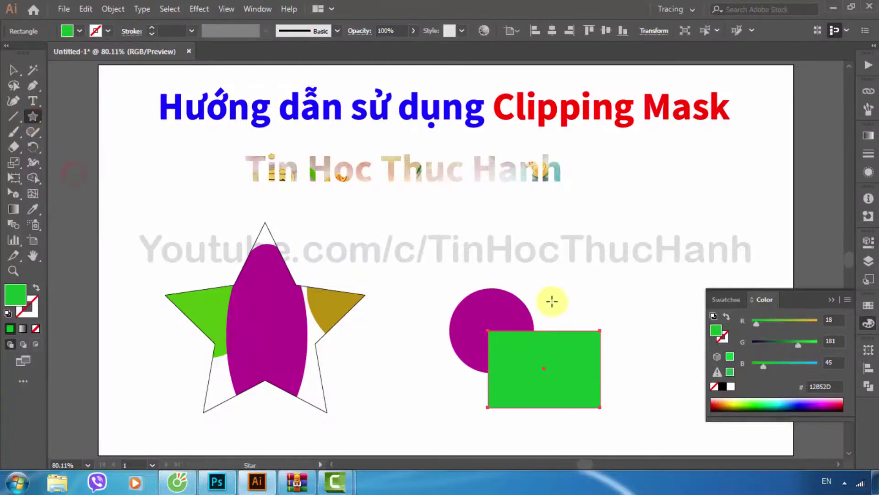
Step: Draw a blue #1414B2 star over the circle and rectangle, then shift it right
{"action": "left_click_drag", "start_coordinate": [557, 291], "coordinate": [620, 359]}
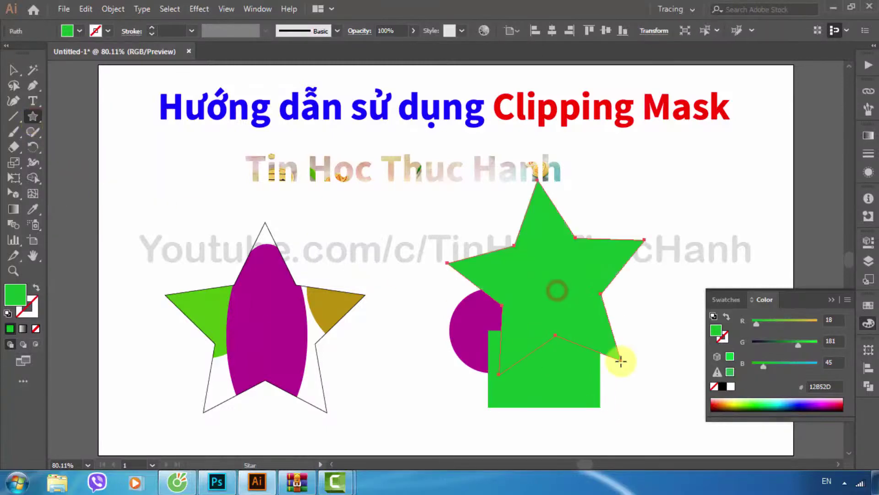
{"action": "double_click", "coordinate": [15, 294]}
{"action": "left_click", "coordinate": [701, 201]}
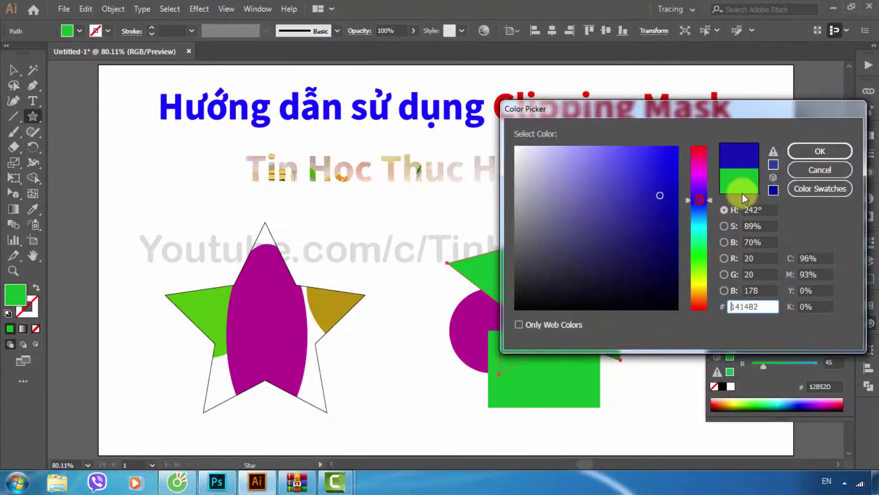
{"action": "left_click", "coordinate": [818, 151]}
{"action": "left_click", "coordinate": [12, 76]}
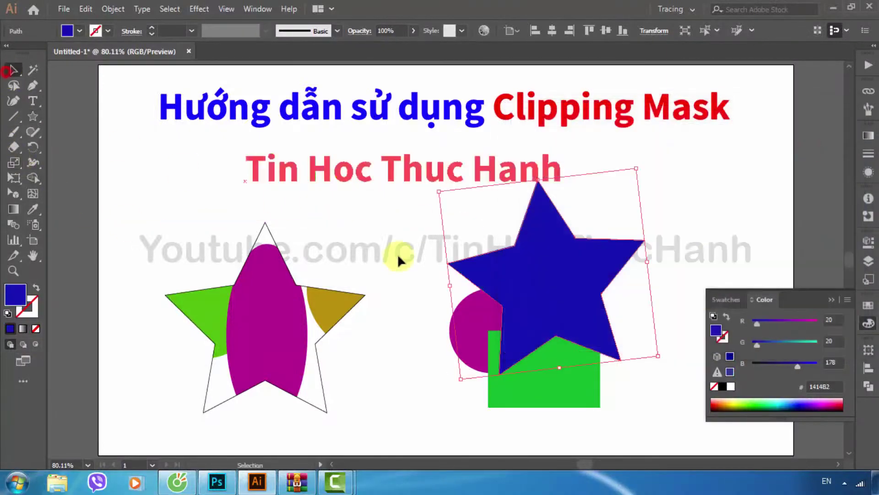
{"action": "left_click", "coordinate": [392, 290]}
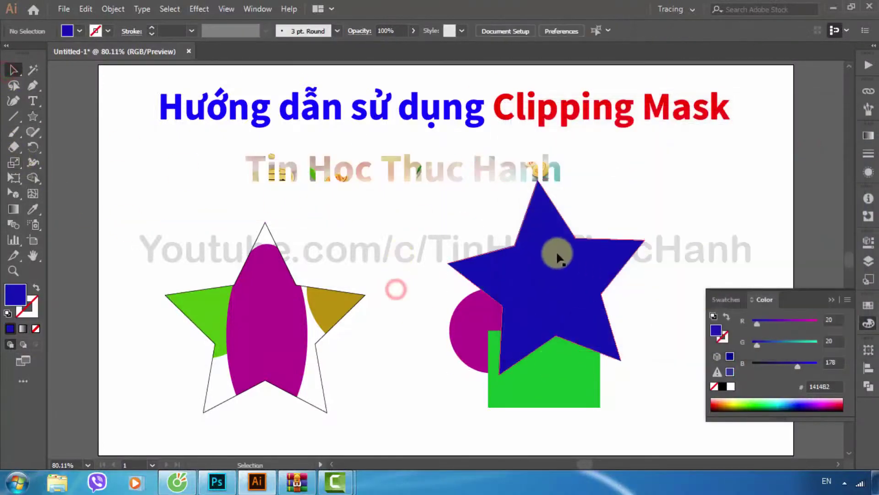
{"action": "left_click", "coordinate": [560, 287]}
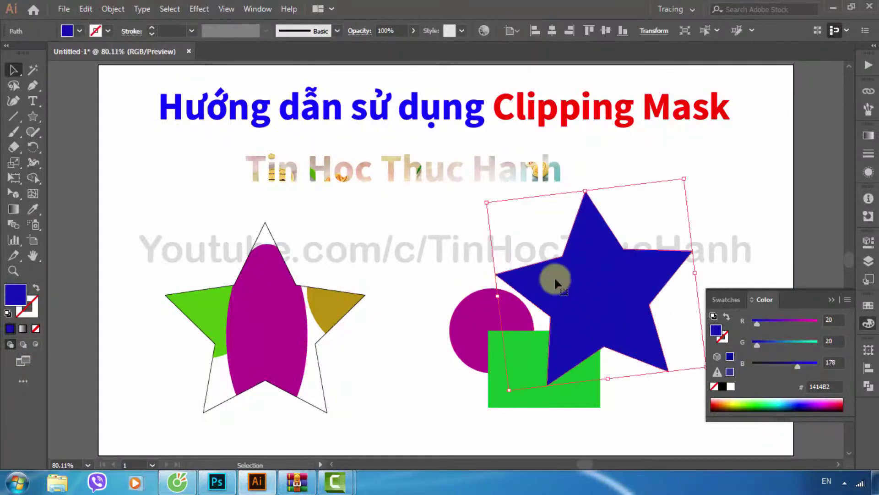
{"action": "left_click_drag", "start_coordinate": [510, 327], "coordinate": [557, 338]}
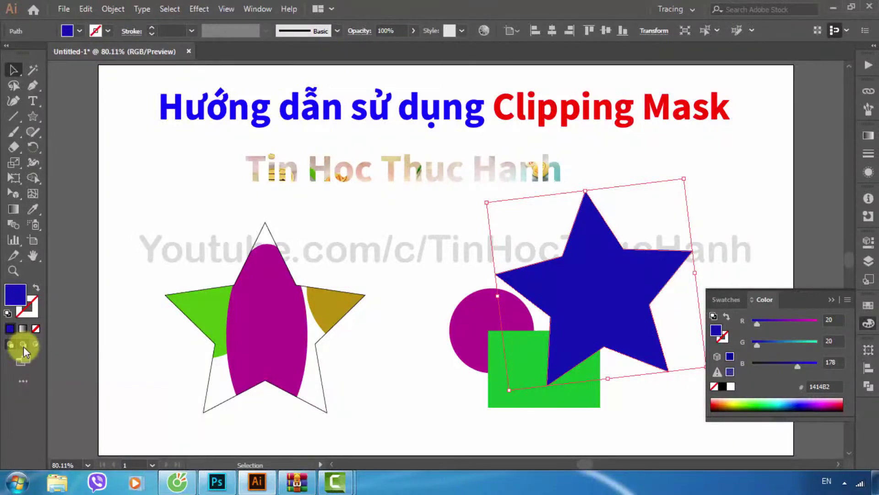
Step: Marquee-select and delete all shapes, then delete the 'Tin Hoc Thuc Hanh' text
{"action": "left_click", "coordinate": [23, 346]}
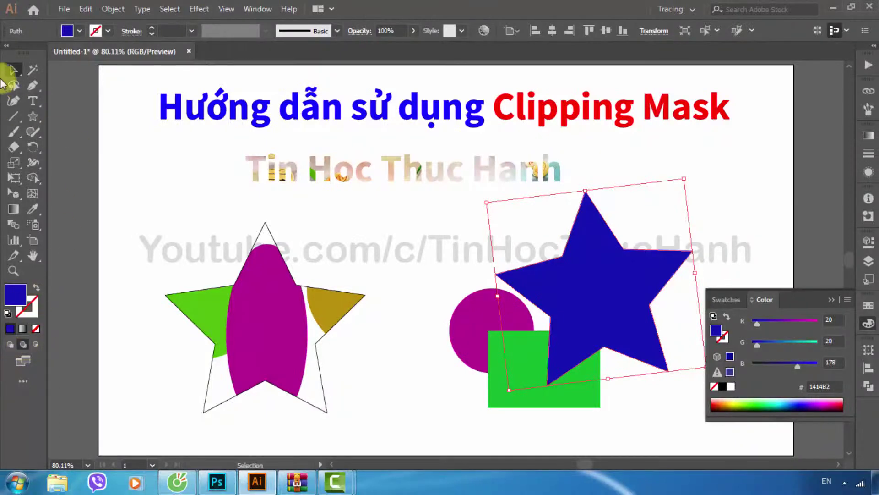
{"action": "left_click", "coordinate": [13, 70]}
{"action": "mouse_move", "coordinate": [197, 217]}
{"action": "left_mouse_down"}
{"action": "mouse_move", "coordinate": [597, 379]}
{"action": "mouse_move", "coordinate": [617, 375]}
{"action": "left_mouse_up"}
{"action": "key", "text": "Delete"}
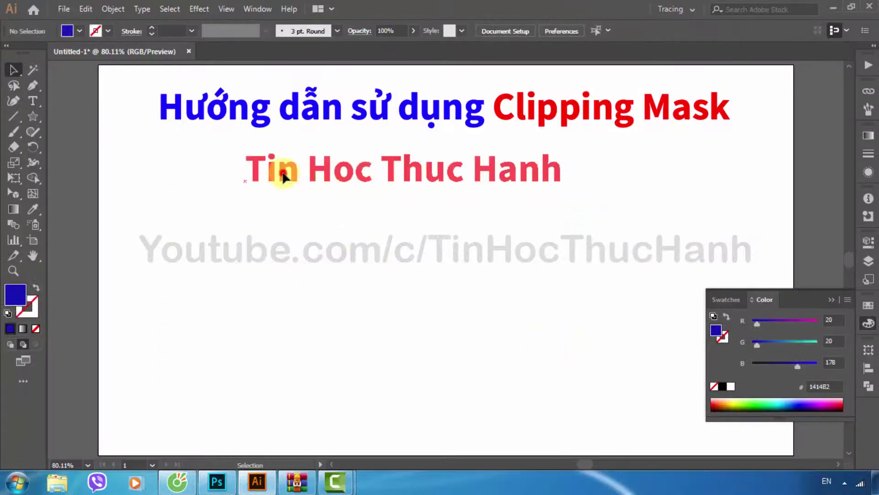
{"action": "left_click", "coordinate": [284, 177]}
{"action": "key", "text": "Delete"}
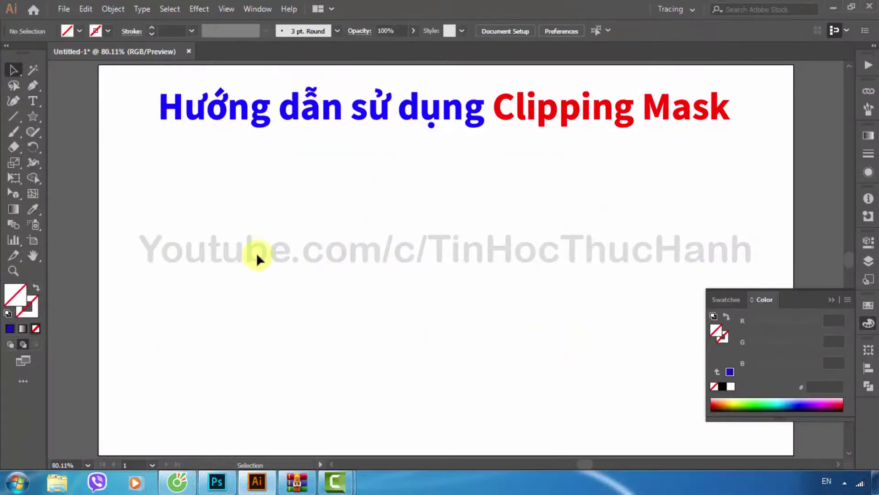
{"action": "left_click", "coordinate": [36, 287]}
Step: Draw a tall narrow blue ellipse, trying and undoing a couple of rotations
{"action": "left_click", "coordinate": [10, 328]}
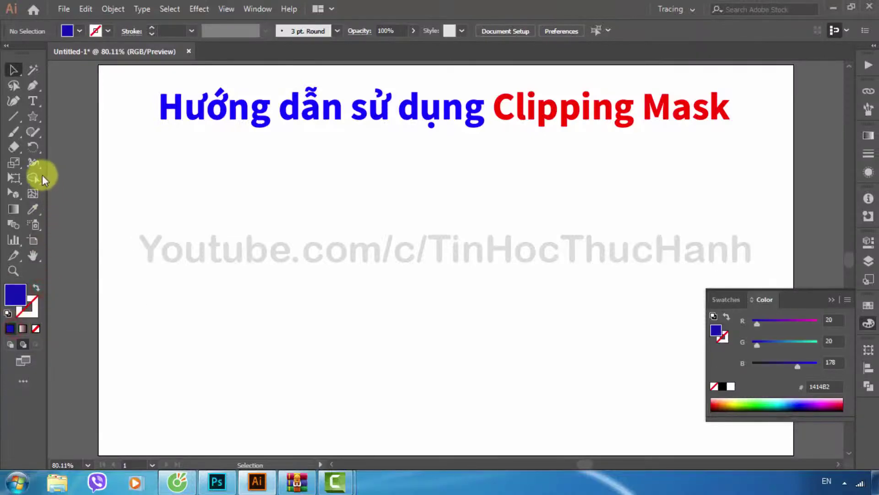
{"action": "left_click", "coordinate": [34, 118]}
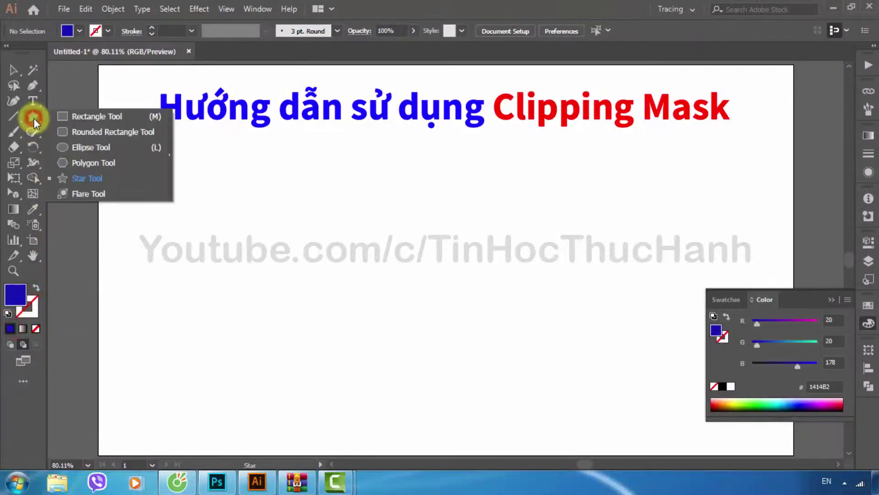
{"action": "left_click", "coordinate": [76, 147]}
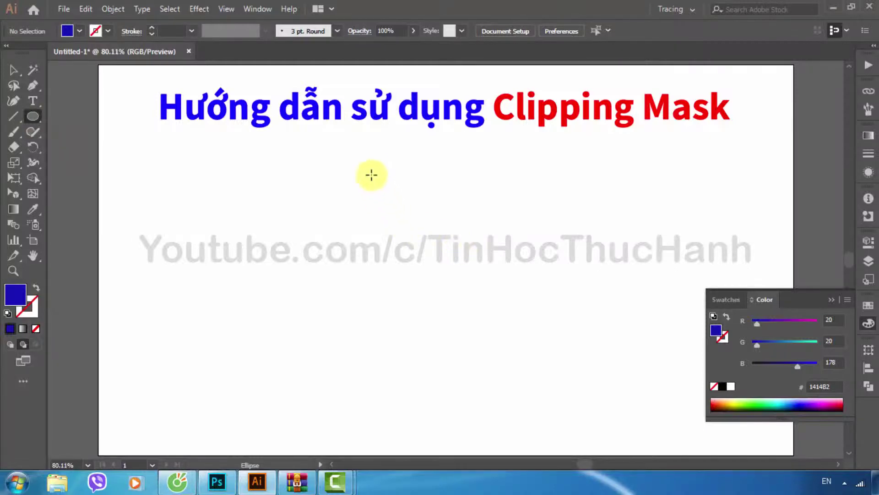
{"action": "left_click_drag", "start_coordinate": [384, 195], "coordinate": [439, 383]}
{"action": "left_click", "coordinate": [13, 71]}
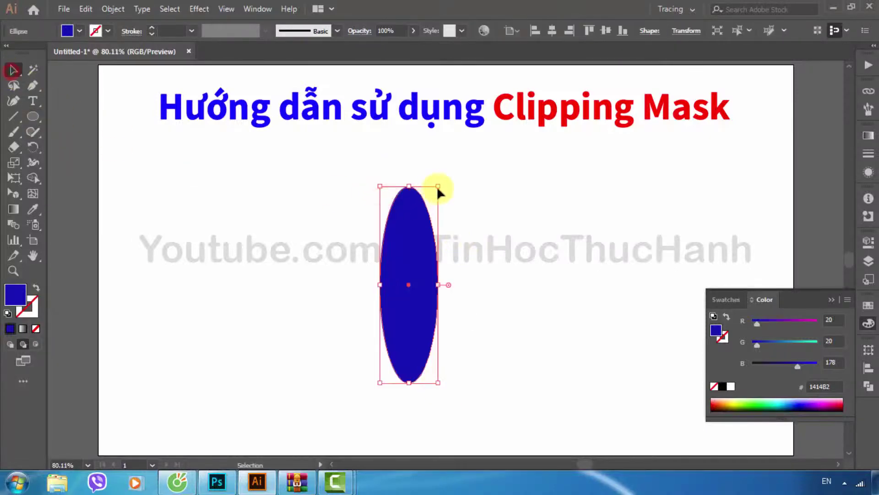
{"action": "left_click_drag", "start_coordinate": [443, 185], "coordinate": [477, 202]}
{"action": "key", "text": "ctrl+z"}
{"action": "key", "text": "r"}
{"action": "left_click_drag", "start_coordinate": [412, 291], "coordinate": [408, 379]}
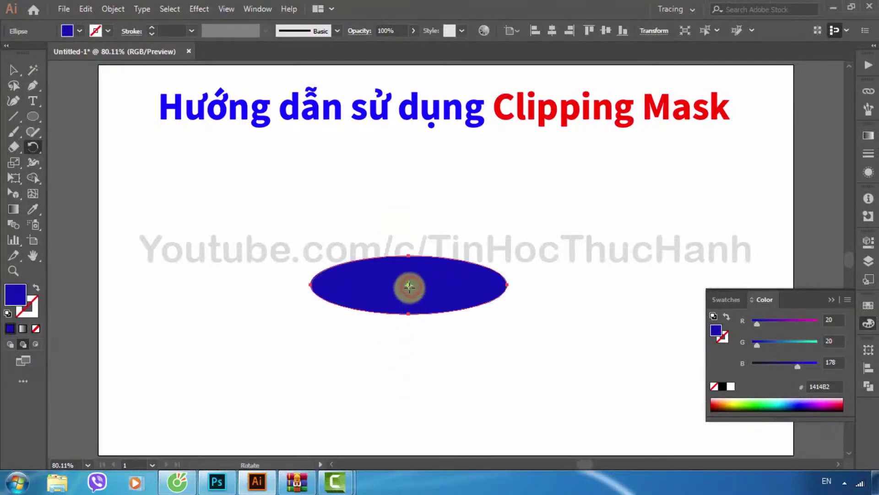
{"action": "key", "text": "ctrl+z"}
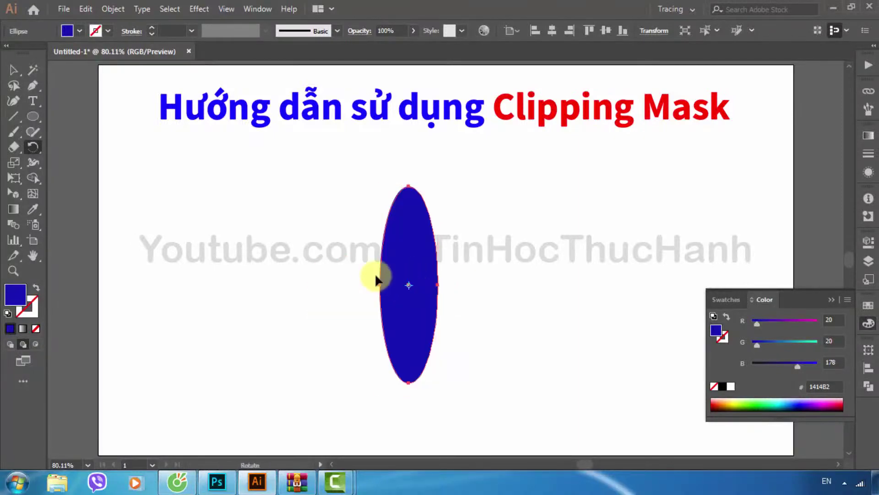
Step: Create a rotated copy of the ellipse pivoting on its bottom point
{"action": "left_click", "coordinate": [408, 382], "text": "alt"}
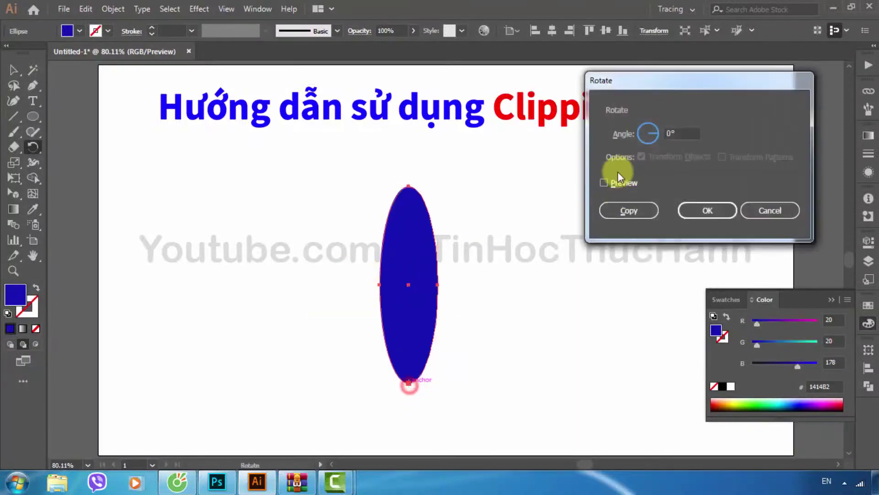
{"action": "left_click", "coordinate": [669, 133]}
{"action": "type", "text": "5"}
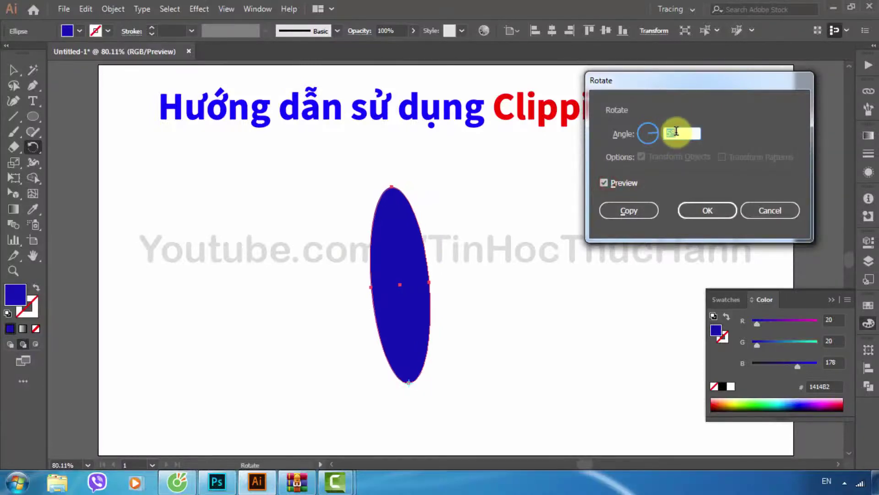
{"action": "type", "text": "5"}
{"action": "left_click", "coordinate": [629, 210]}
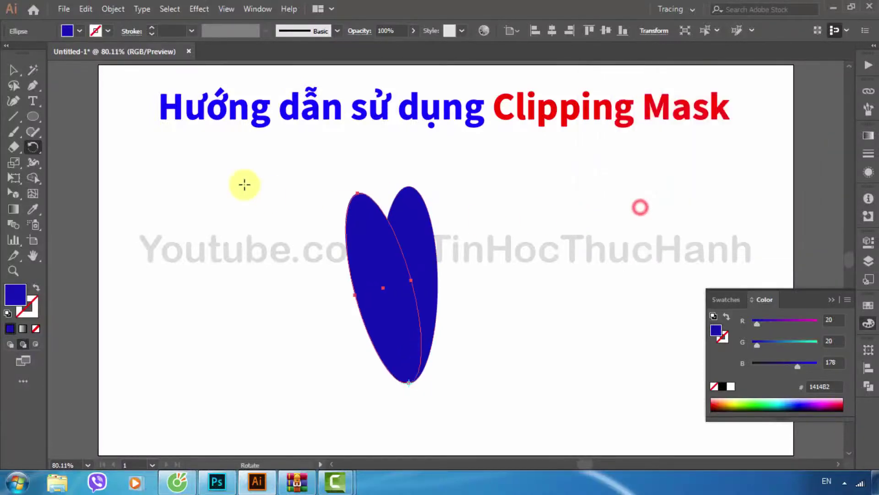
{"action": "left_click", "coordinate": [14, 71]}
{"action": "left_click", "coordinate": [391, 330]}
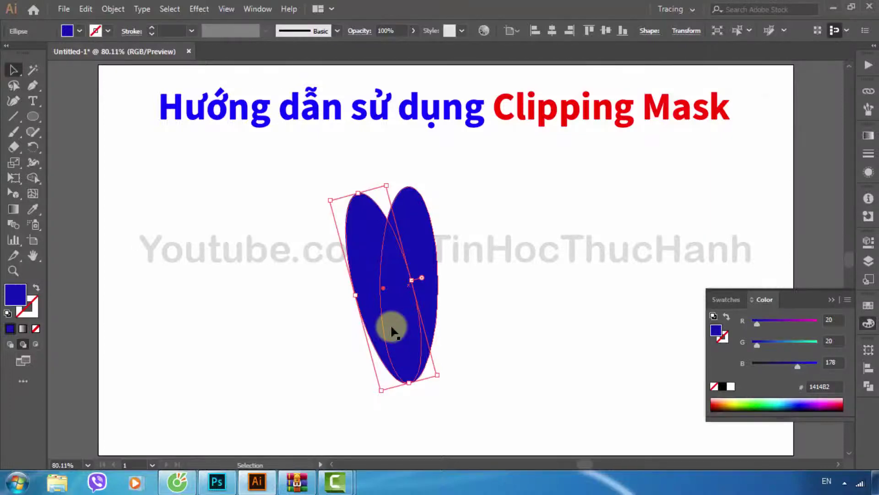
Step: Add another copy rotated -30° about the same bottom point
{"action": "key", "text": "r"}
{"action": "left_click", "coordinate": [409, 381], "text": "alt"}
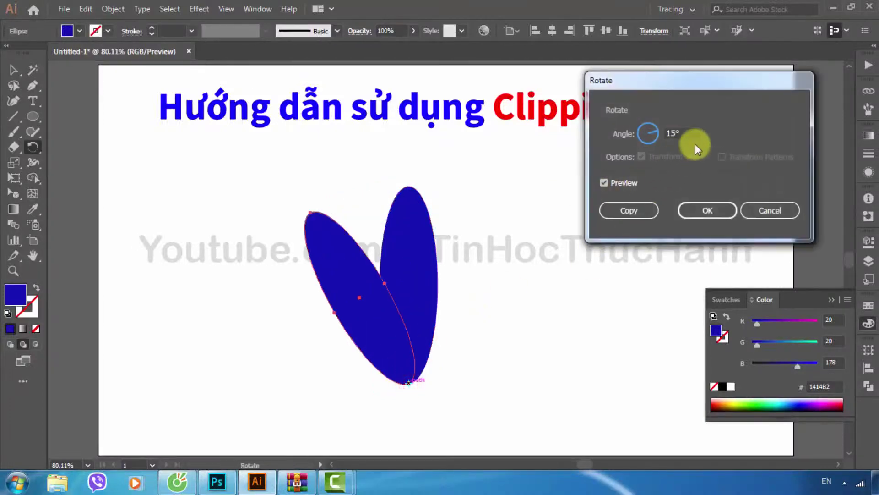
{"action": "left_click", "coordinate": [669, 133]}
{"action": "type", "text": "-"}
{"action": "left_click", "coordinate": [604, 182]}
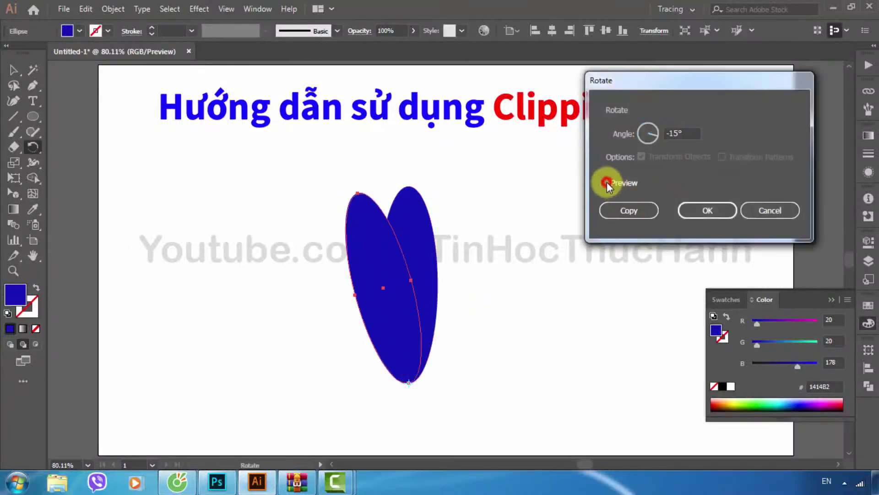
{"action": "left_click", "coordinate": [672, 133]}
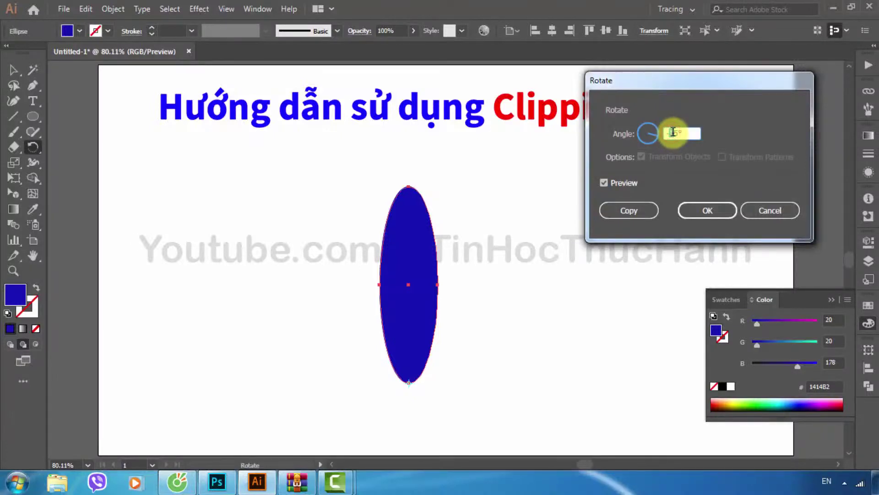
{"action": "type", "text": "0"}
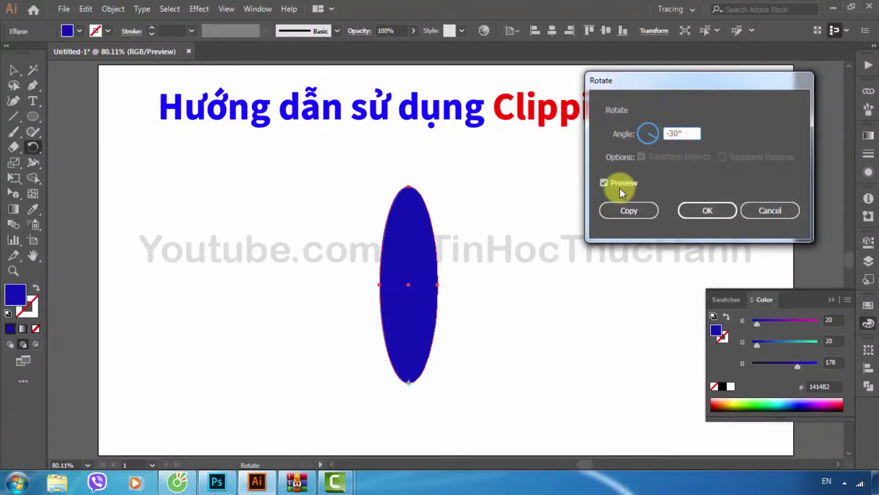
{"action": "left_click", "coordinate": [607, 183]}
{"action": "left_click", "coordinate": [606, 209]}
Step: Recolour the middle petal green and the right petal brown #AF7115
{"action": "left_click", "coordinate": [12, 69]}
{"action": "left_click", "coordinate": [166, 153]}
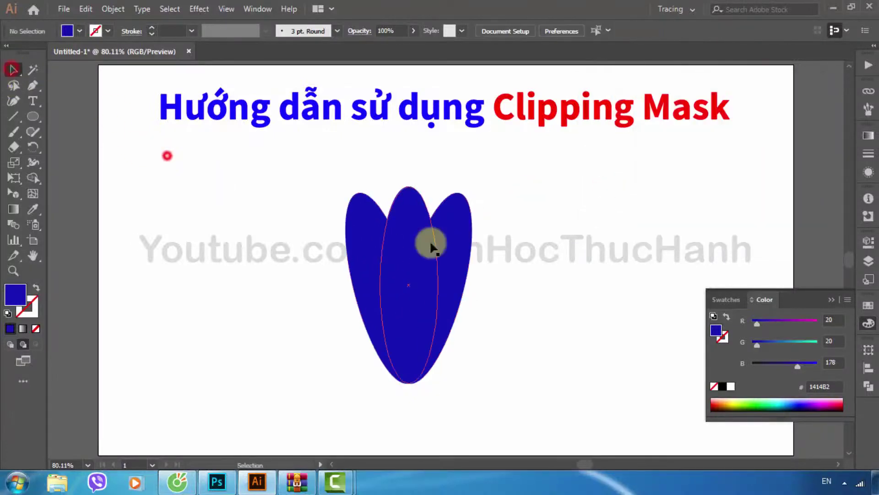
{"action": "left_click", "coordinate": [409, 203]}
{"action": "double_click", "coordinate": [24, 291]}
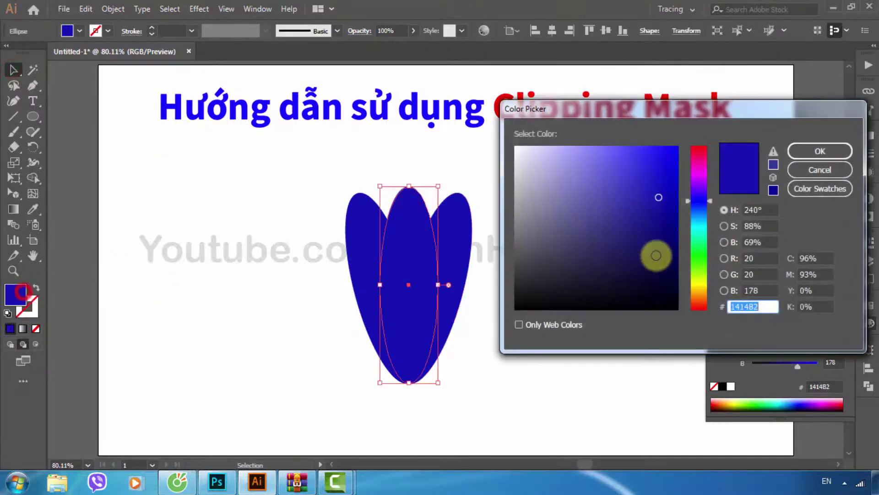
{"action": "left_click", "coordinate": [697, 255]}
{"action": "left_click", "coordinate": [795, 149]}
{"action": "left_click", "coordinate": [461, 227]}
{"action": "double_click", "coordinate": [23, 296]}
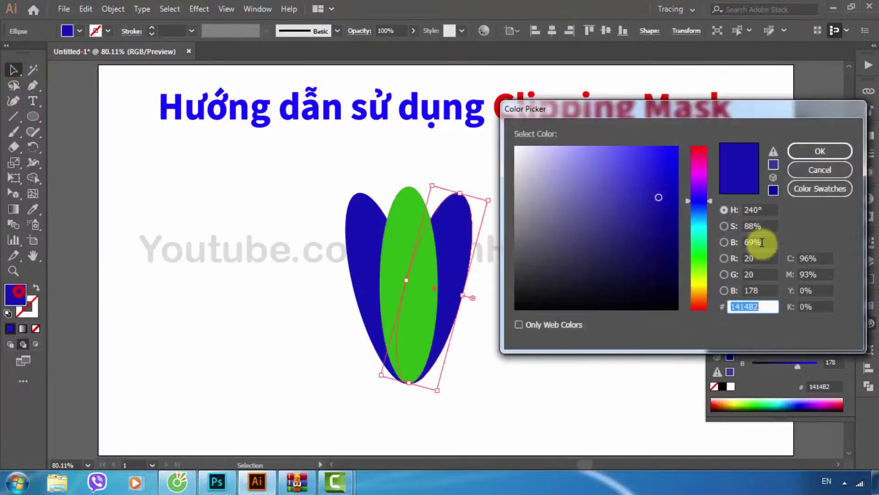
{"action": "left_click", "coordinate": [695, 293]}
Step: Move the three-petal cluster to the left side, then turn on Draw Behind mode
{"action": "left_click_drag", "start_coordinate": [267, 164], "coordinate": [476, 274]}
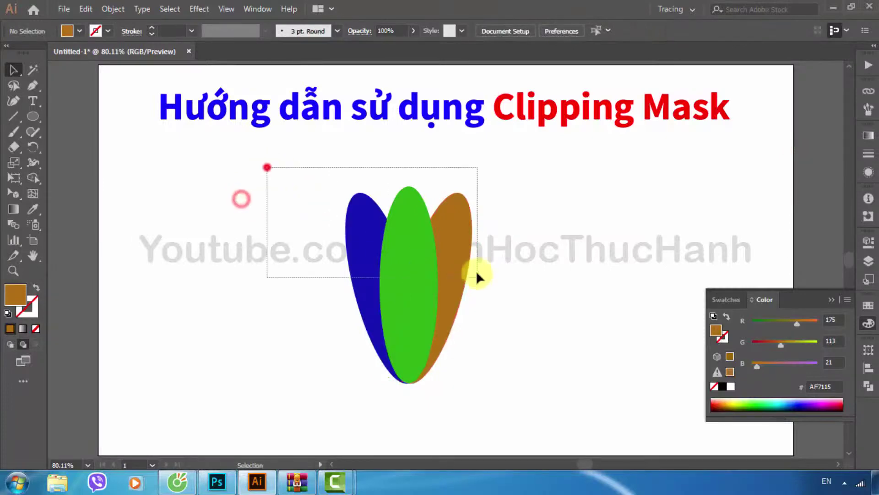
{"action": "left_click_drag", "start_coordinate": [409, 240], "coordinate": [201, 219]}
{"action": "left_click", "coordinate": [370, 197]}
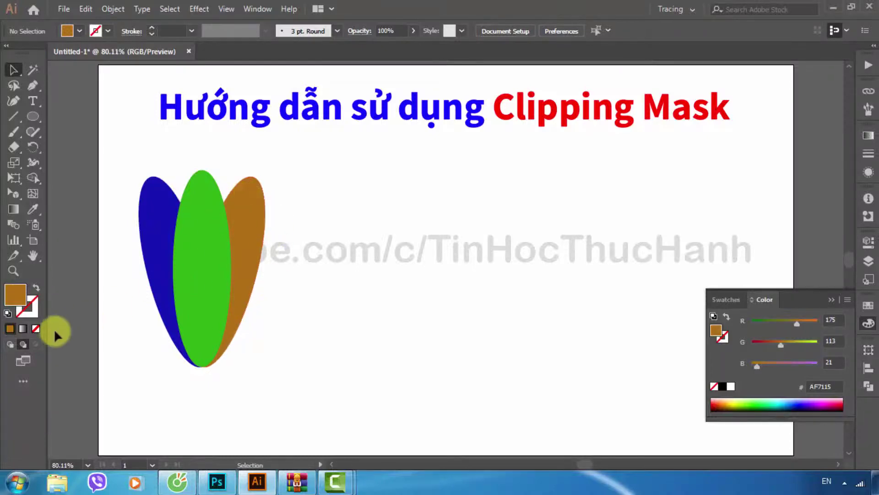
{"action": "left_click", "coordinate": [23, 344]}
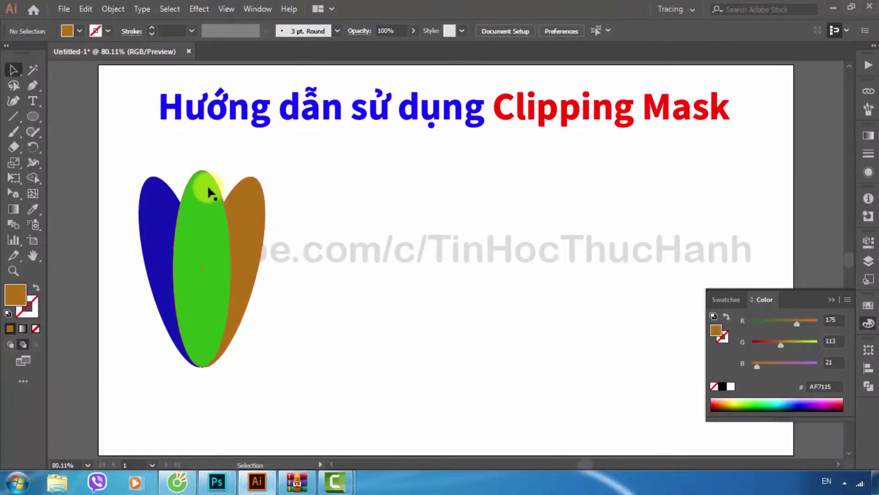
Step: Draw a tall bright green #00FF24 ellipse to the right of the cluster
{"action": "left_click", "coordinate": [35, 118]}
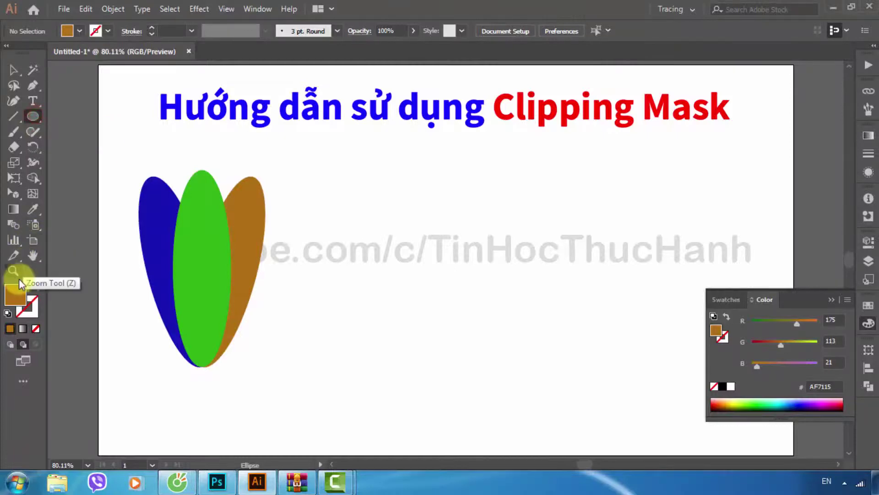
{"action": "double_click", "coordinate": [15, 294]}
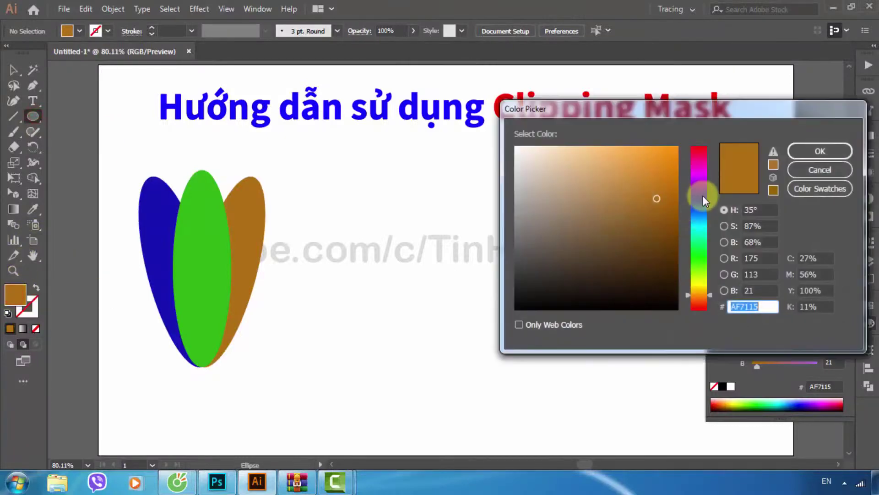
{"action": "left_click", "coordinate": [704, 197]}
{"action": "left_click", "coordinate": [694, 248]}
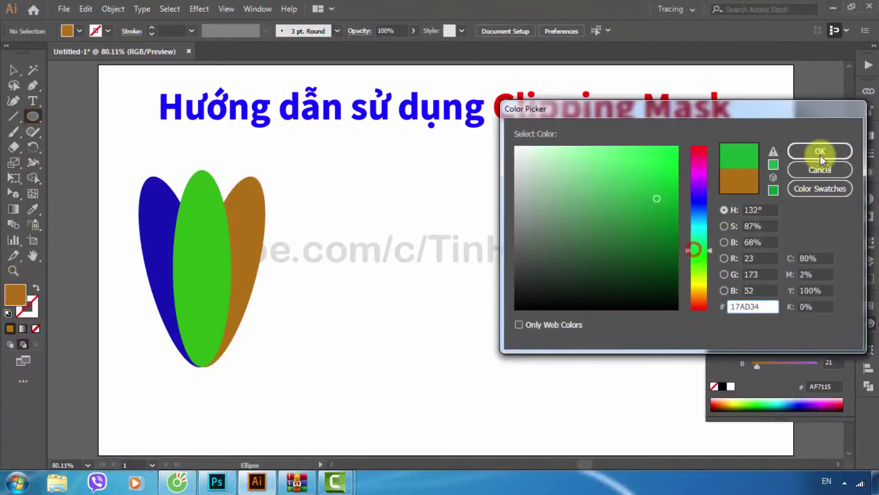
{"action": "left_click", "coordinate": [820, 153]}
{"action": "left_click_drag", "start_coordinate": [463, 171], "coordinate": [500, 364]}
{"action": "key", "text": "v"}
{"action": "left_click", "coordinate": [445, 180]}
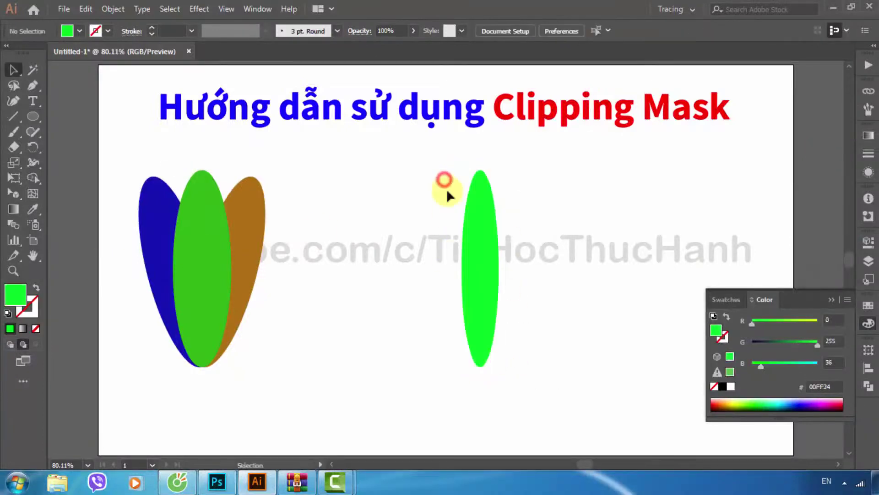
Step: Set the ellipse fill colour to pure blue #0000FF
{"action": "left_click", "coordinate": [36, 118]}
{"action": "double_click", "coordinate": [12, 293]}
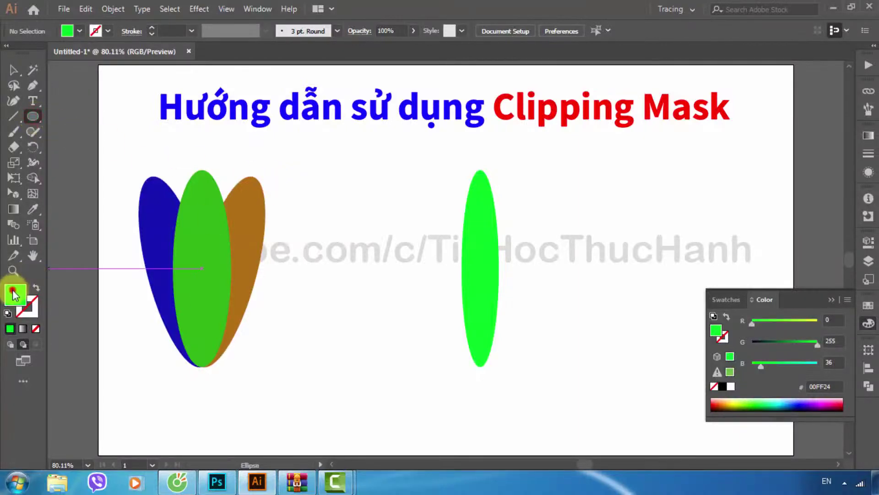
{"action": "left_click", "coordinate": [689, 202]}
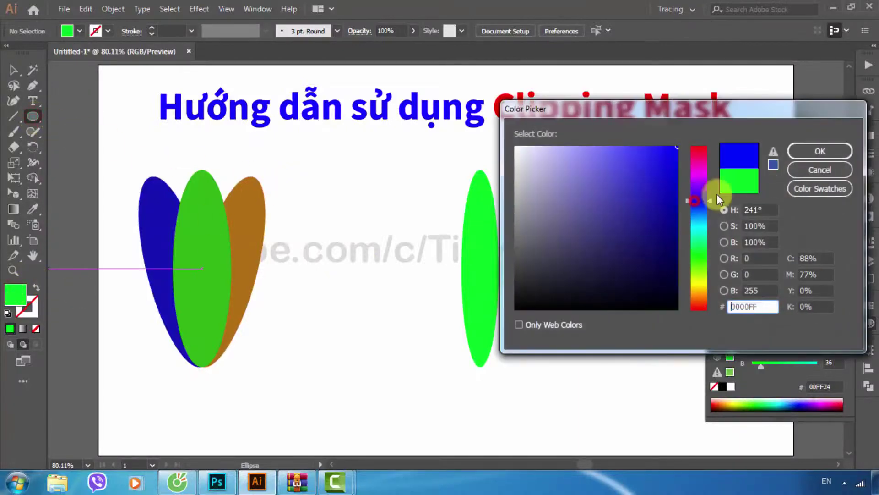
{"action": "left_click", "coordinate": [799, 151]}
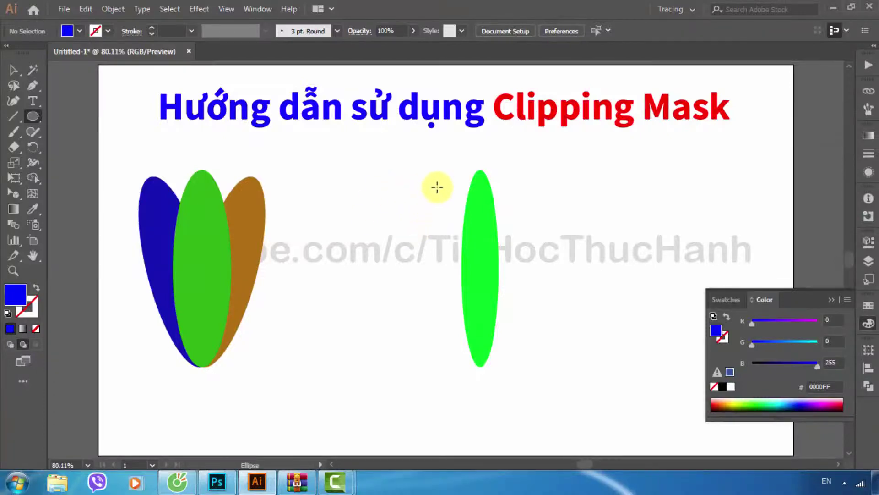
Step: Draw a blue ellipse behind the green one, tilt it about 18.73° left, and re-enable Draw Behind
{"action": "left_click_drag", "start_coordinate": [436, 182], "coordinate": [474, 366]}
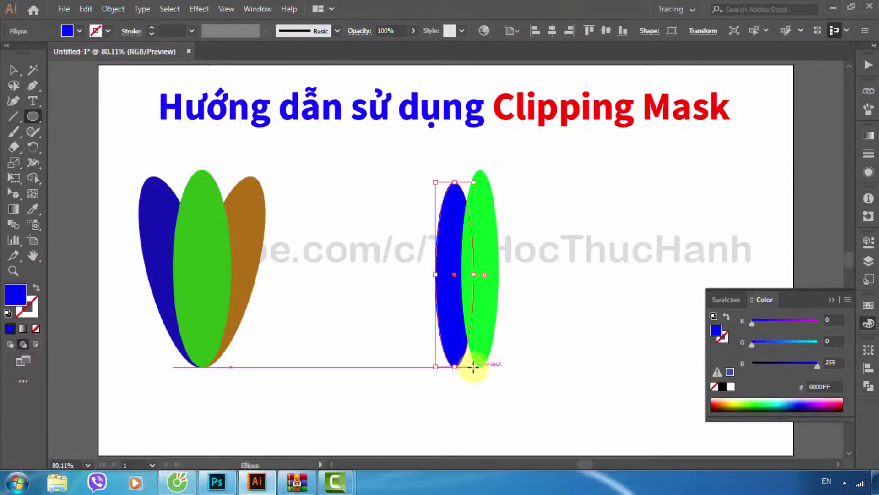
{"action": "left_click", "coordinate": [428, 183]}
{"action": "key", "text": "Escape"}
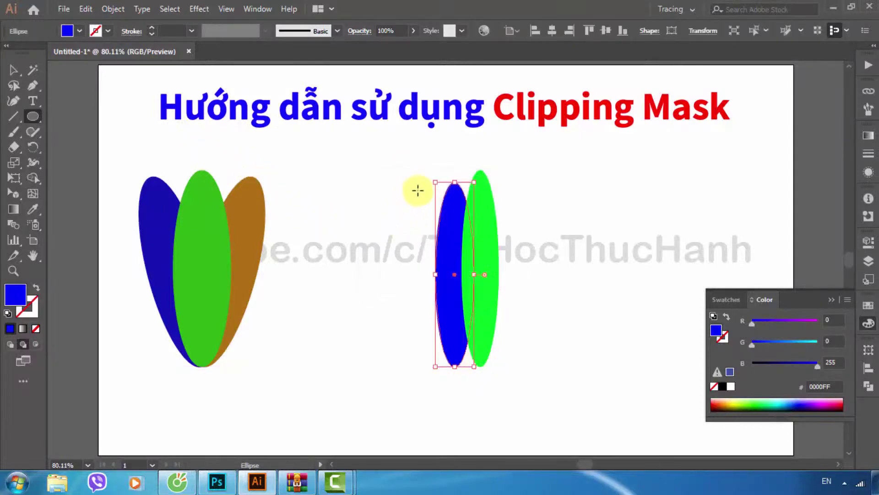
{"action": "left_click_drag", "start_coordinate": [428, 181], "coordinate": [392, 202]}
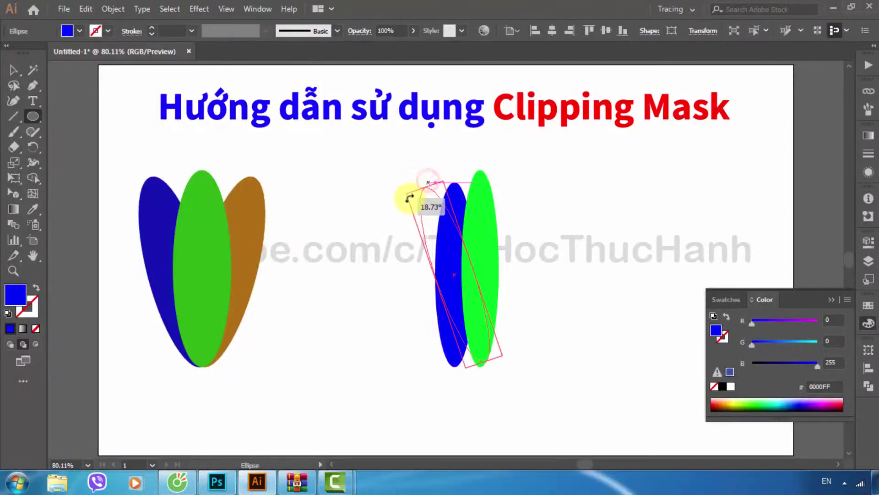
{"action": "left_click", "coordinate": [12, 72]}
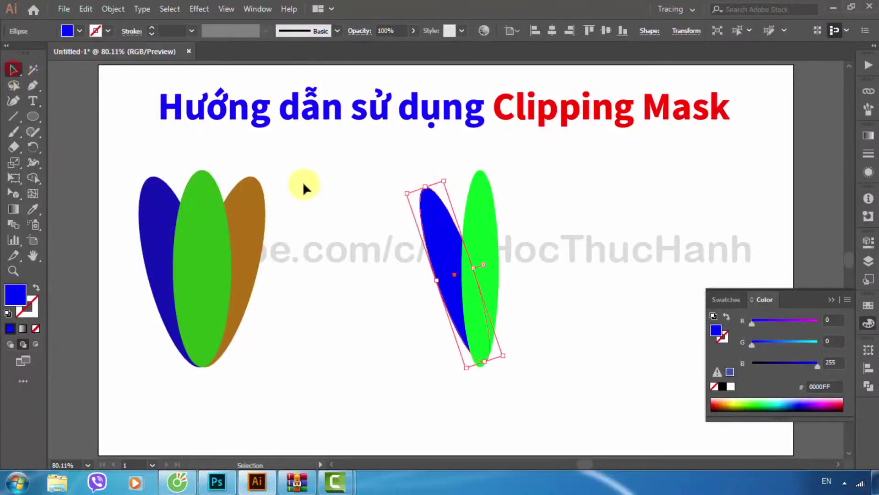
{"action": "left_click", "coordinate": [303, 181]}
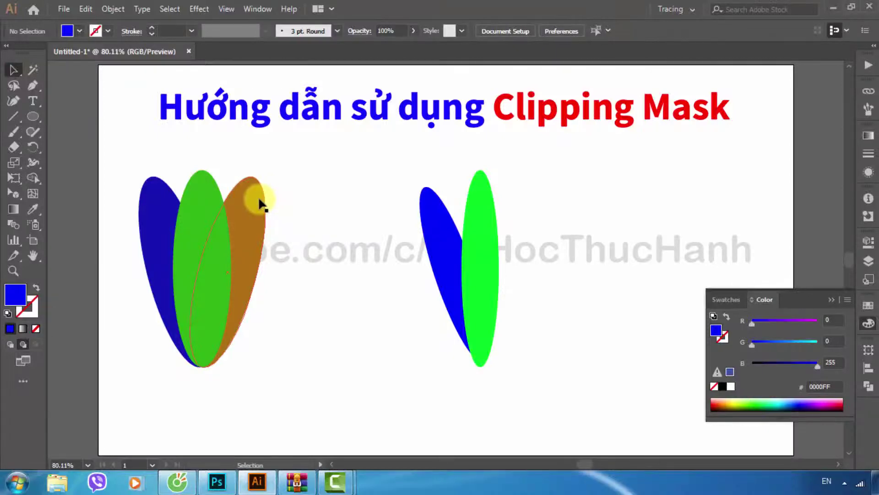
{"action": "left_click", "coordinate": [23, 345]}
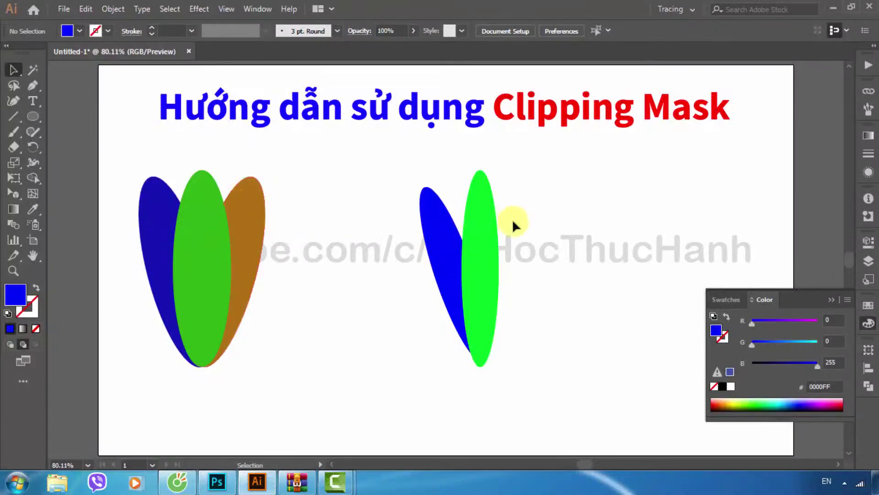
Step: Draw a small yellow ellipse tucked behind the green petal
{"action": "left_click", "coordinate": [32, 117]}
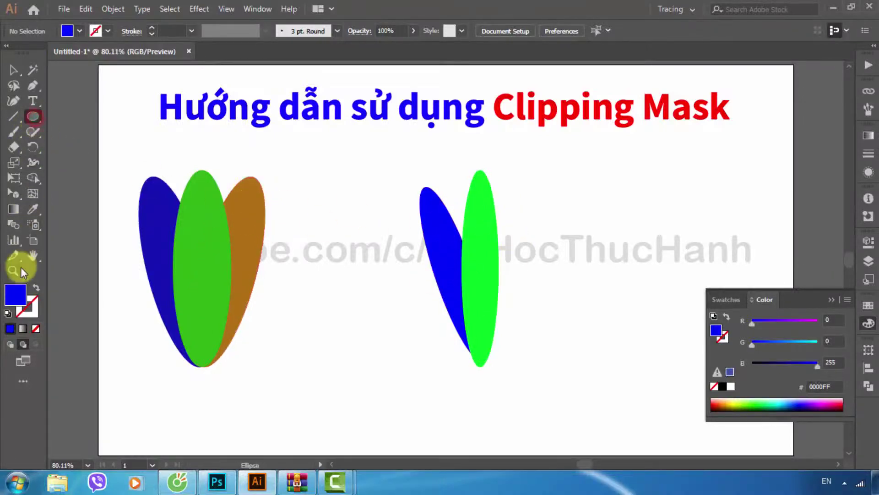
{"action": "double_click", "coordinate": [14, 293]}
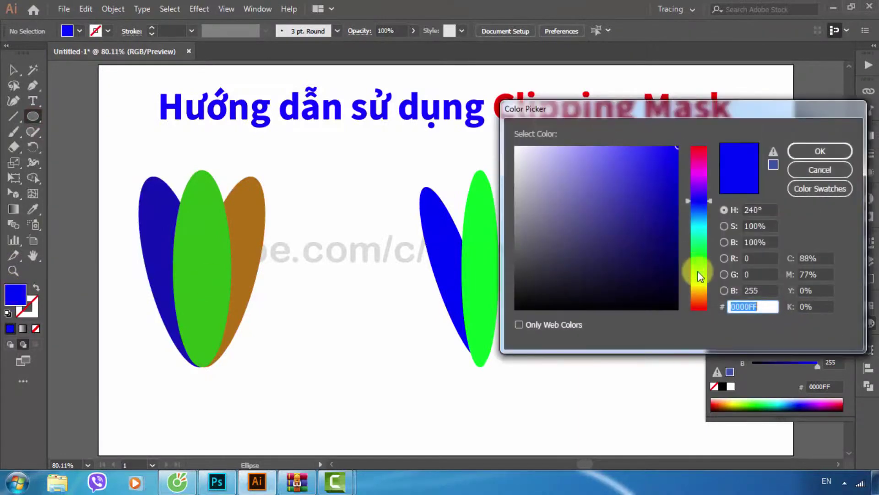
{"action": "left_click", "coordinate": [698, 287]}
{"action": "left_click", "coordinate": [675, 178]}
{"action": "left_click", "coordinate": [797, 151]}
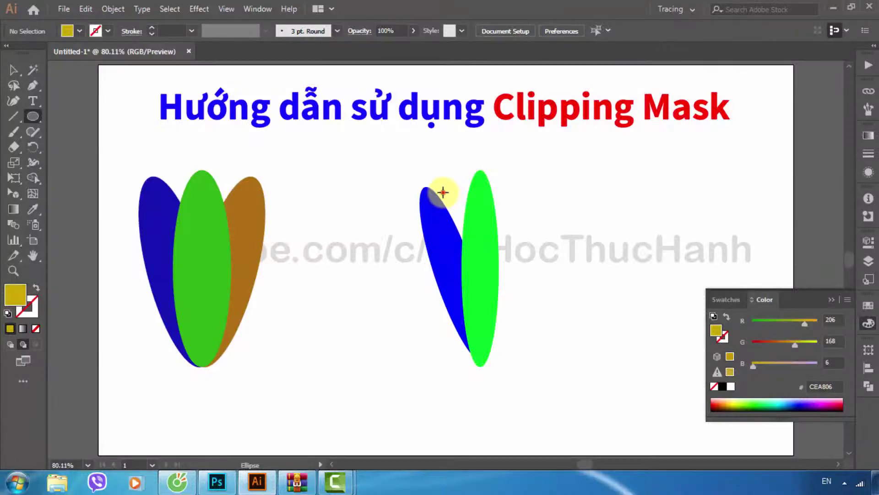
{"action": "left_click_drag", "start_coordinate": [443, 193], "coordinate": [480, 294]}
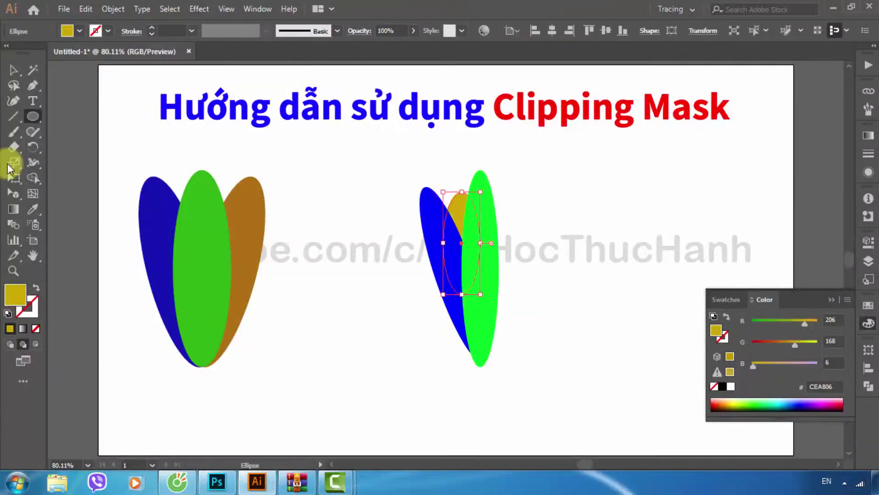
Step: Marquee-select both petal clusters with the Selection tool
{"action": "left_click", "coordinate": [11, 70]}
{"action": "left_click", "coordinate": [398, 169]}
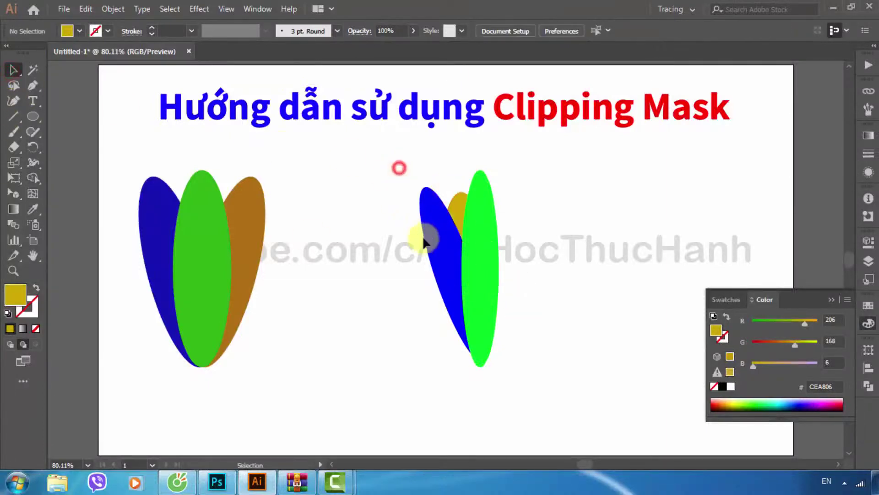
{"action": "left_click", "coordinate": [456, 205]}
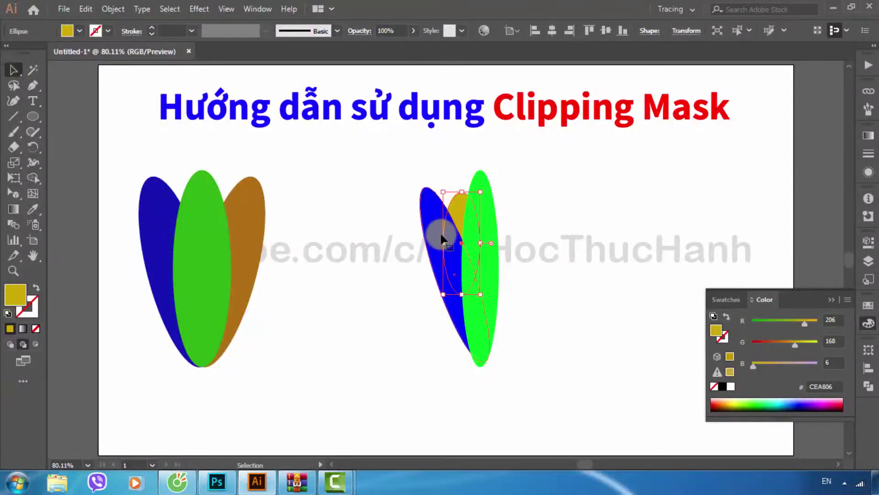
{"action": "left_click", "coordinate": [403, 166]}
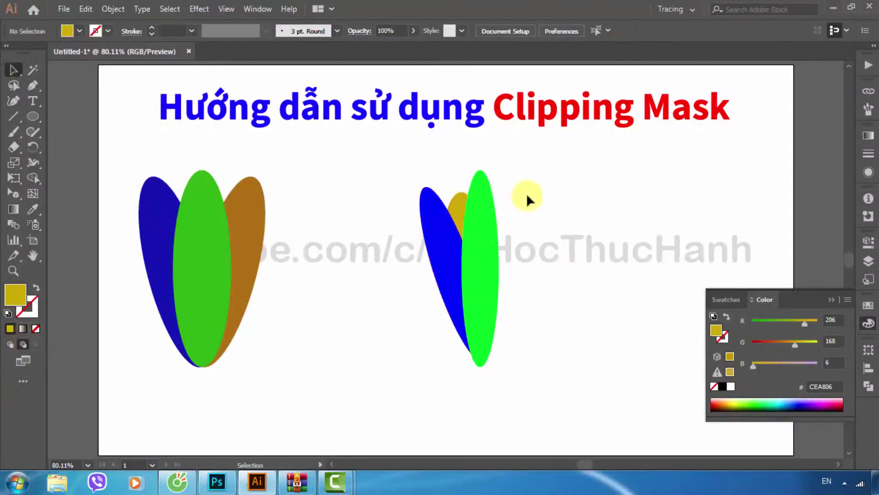
{"action": "left_click_drag", "start_coordinate": [549, 178], "coordinate": [161, 268]}
Step: Delete all selected petals, leaving only the heading and watermark
{"action": "key", "text": "Delete"}
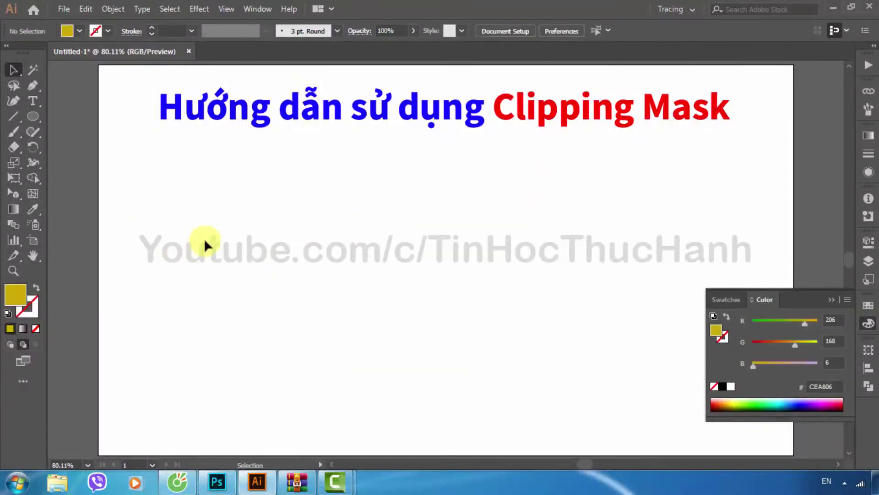